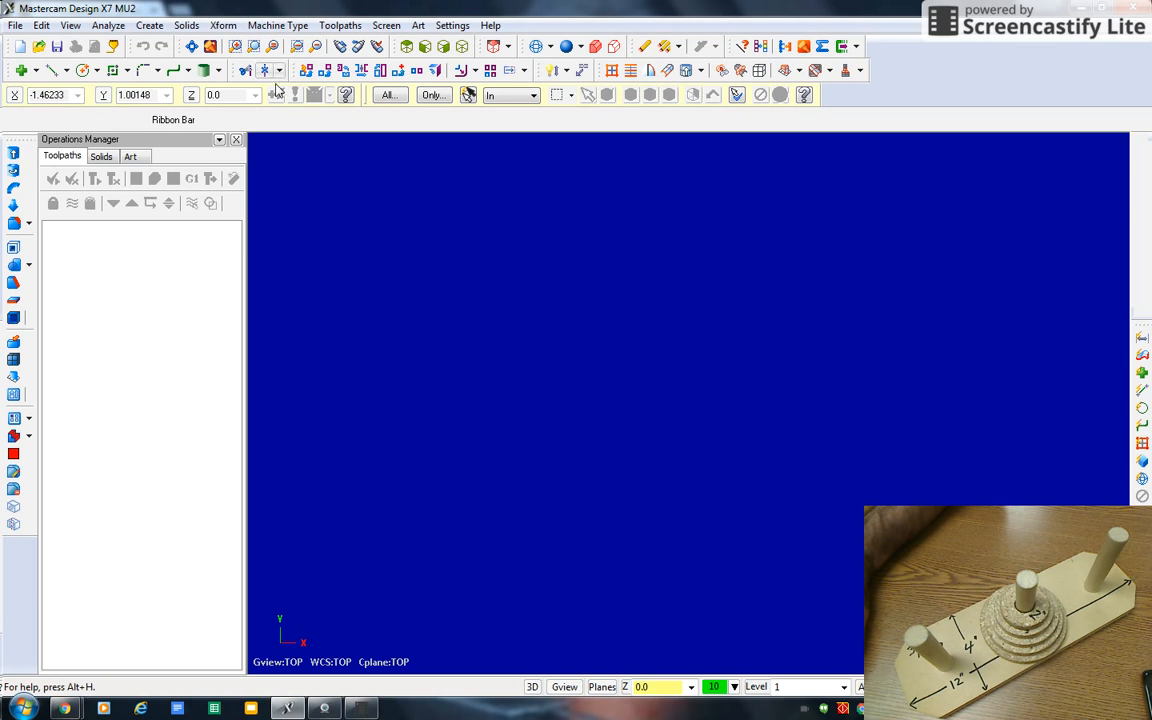
Set the machine type to the Techno Servo router definition.
click(272, 27)
mouse_move(285, 99)
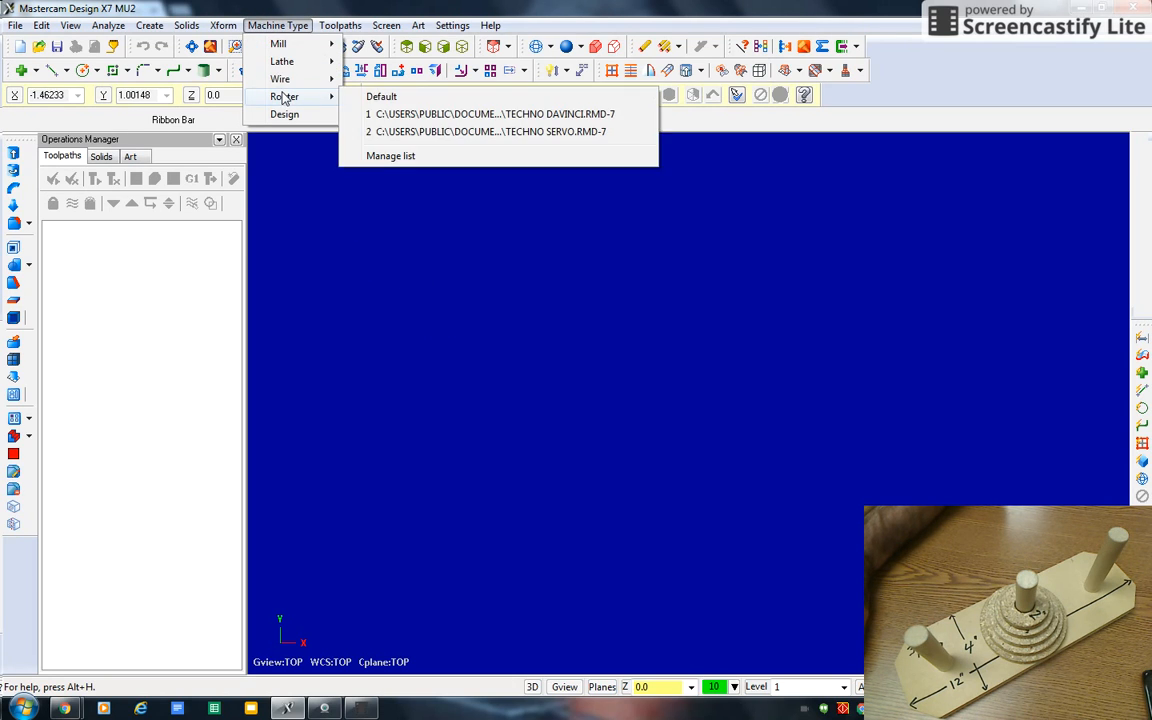
click(410, 133)
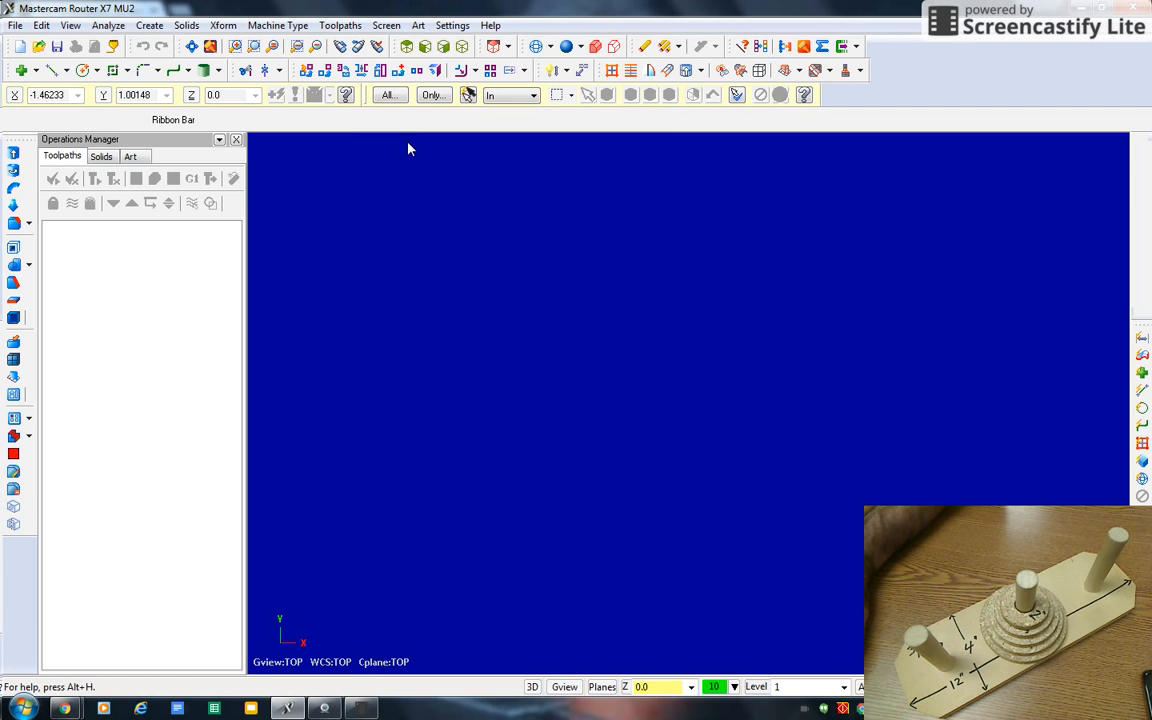
Define the rectangular stock as X 12, Y 12 and Z 0.75 inches, and turn on its display.
click(67, 241)
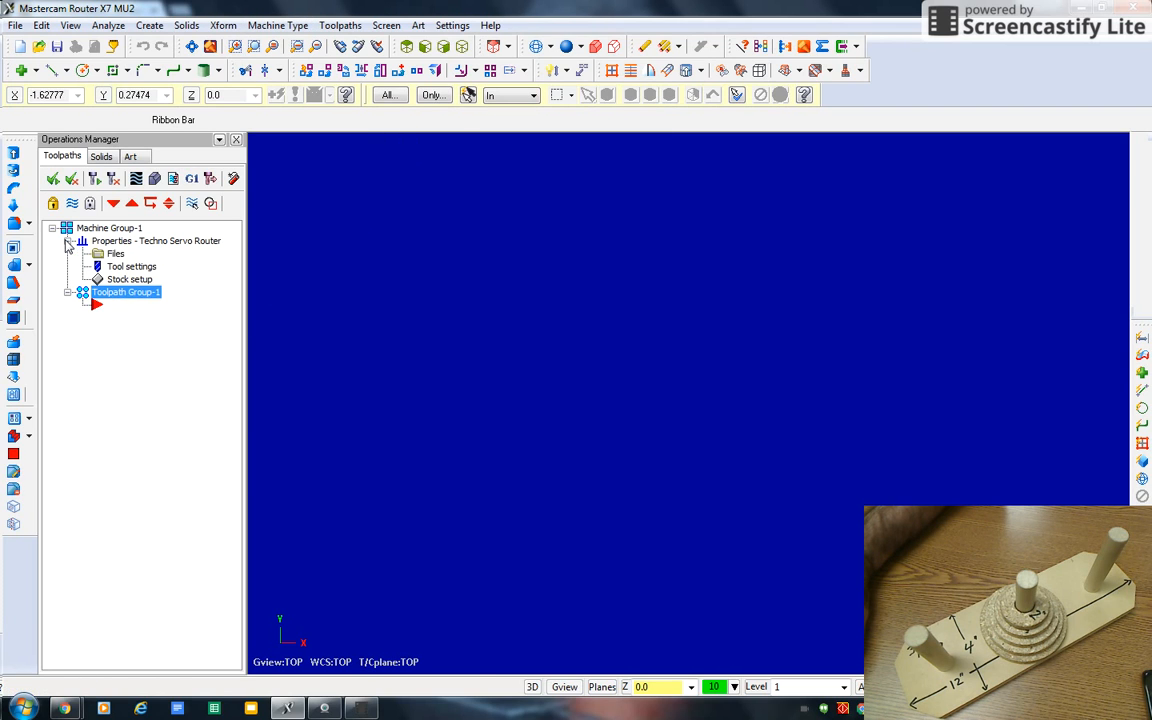
click(100, 280)
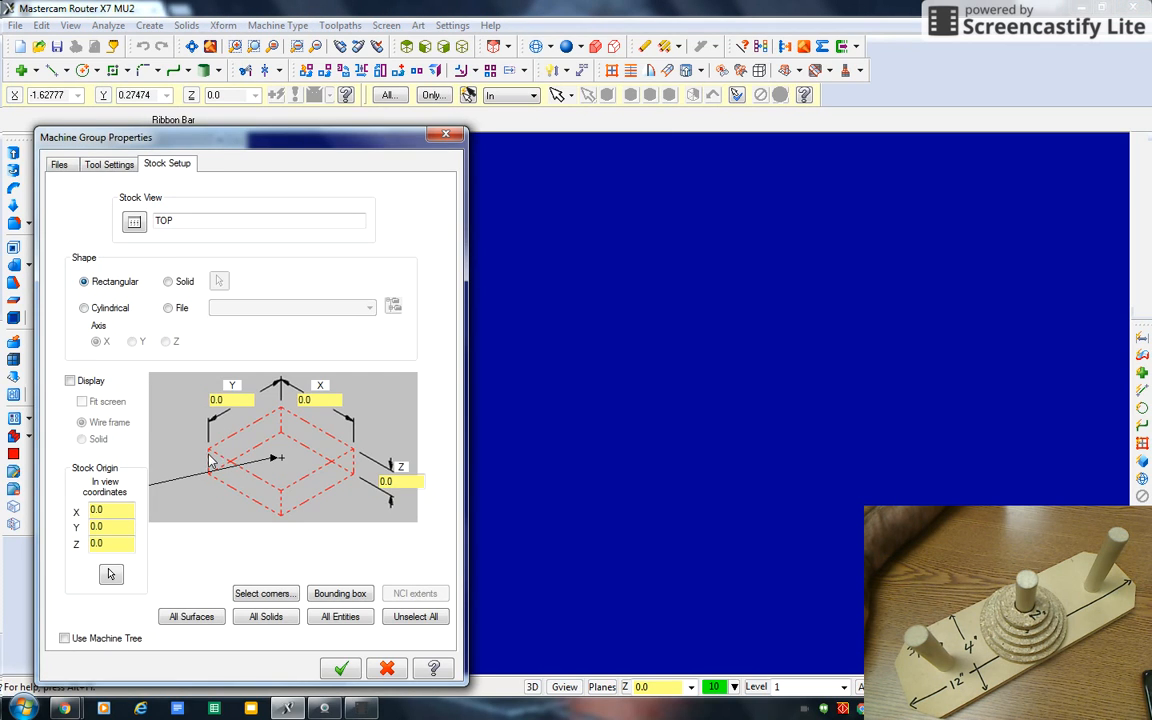
click(222, 400)
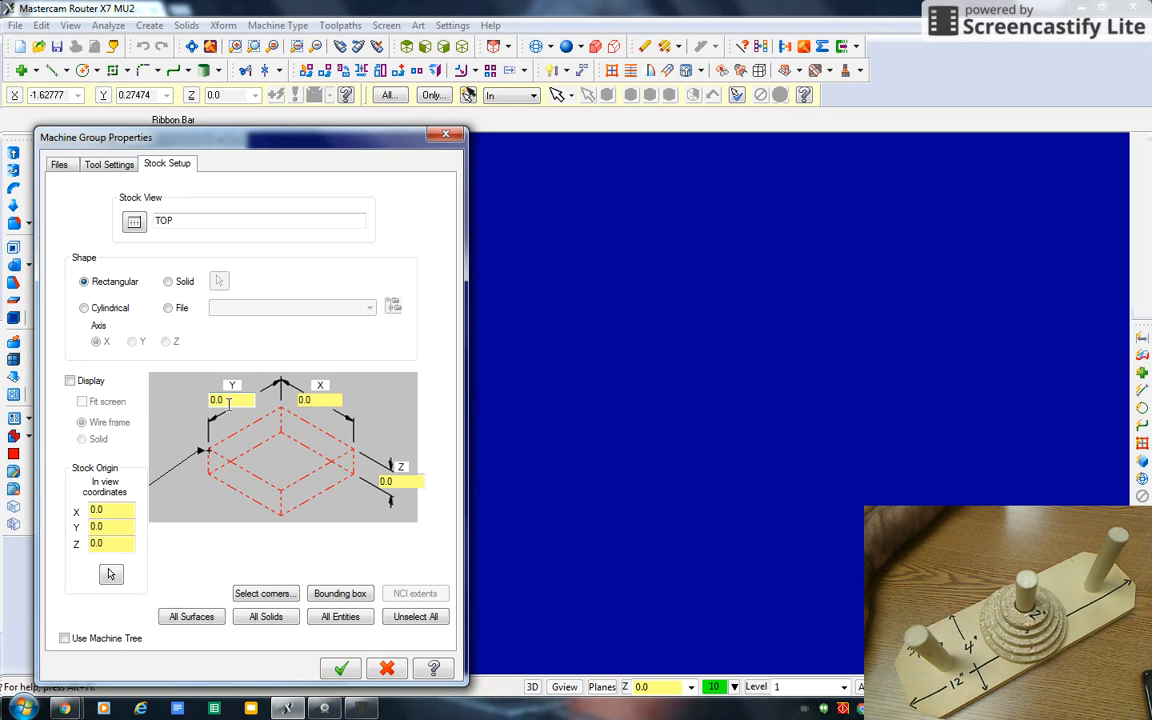
text(12)
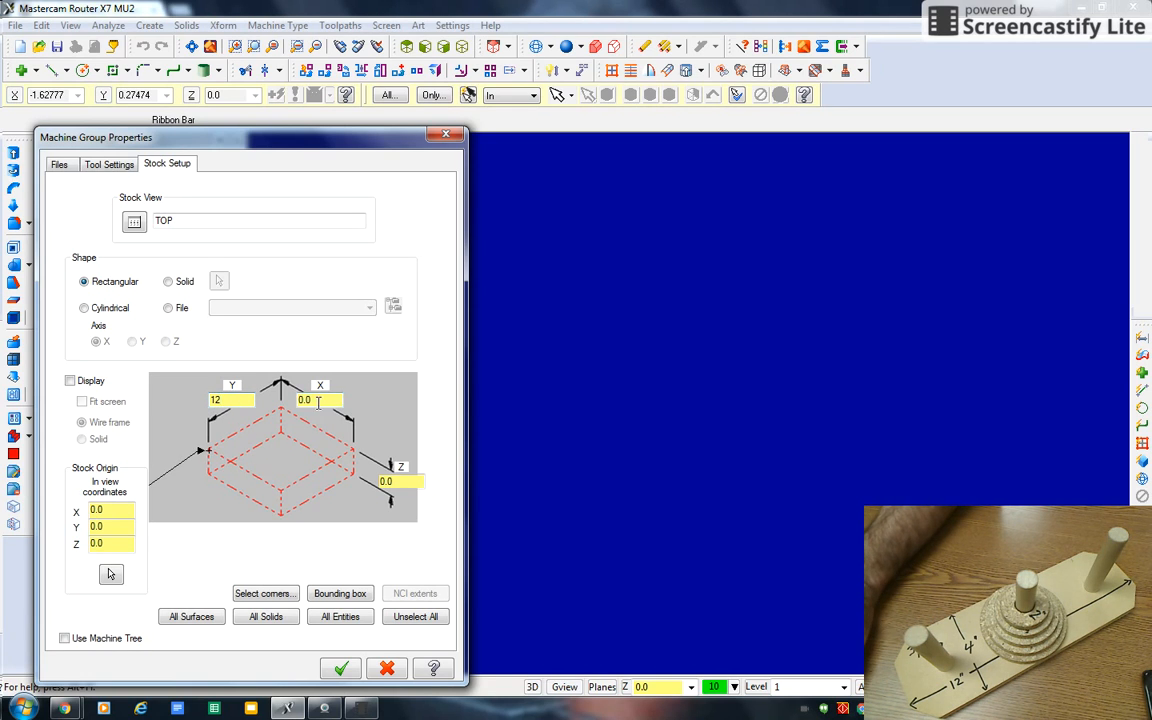
key(Tab)
text(12)
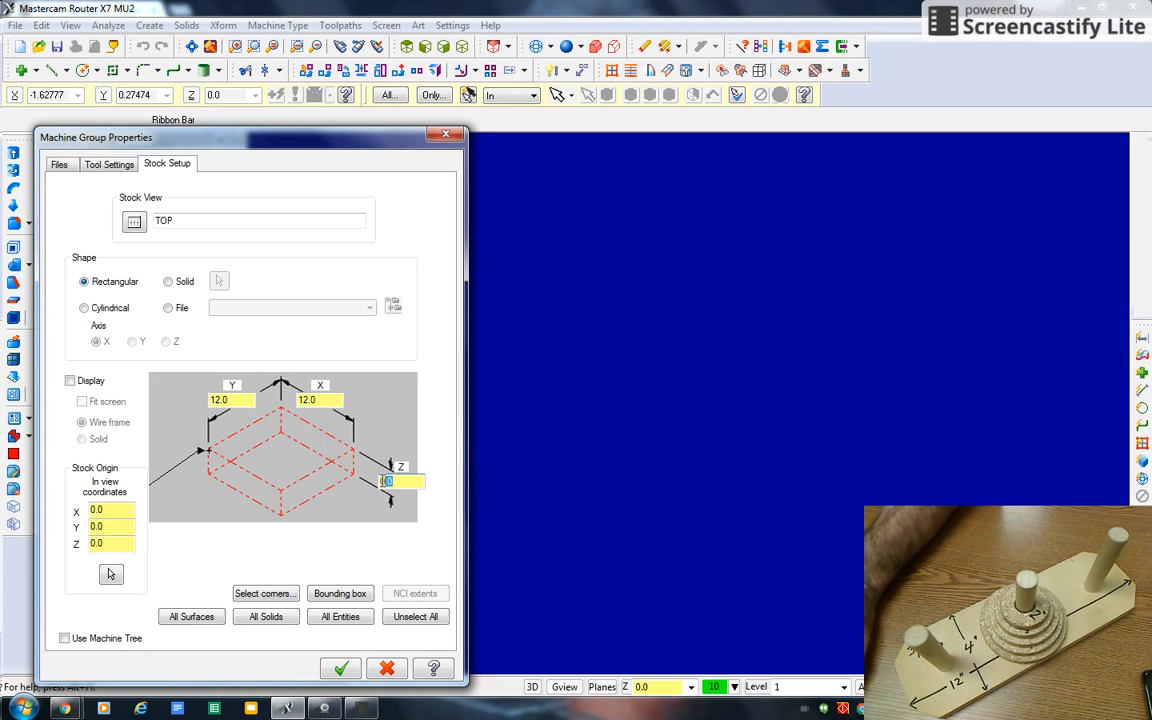
text(.75)
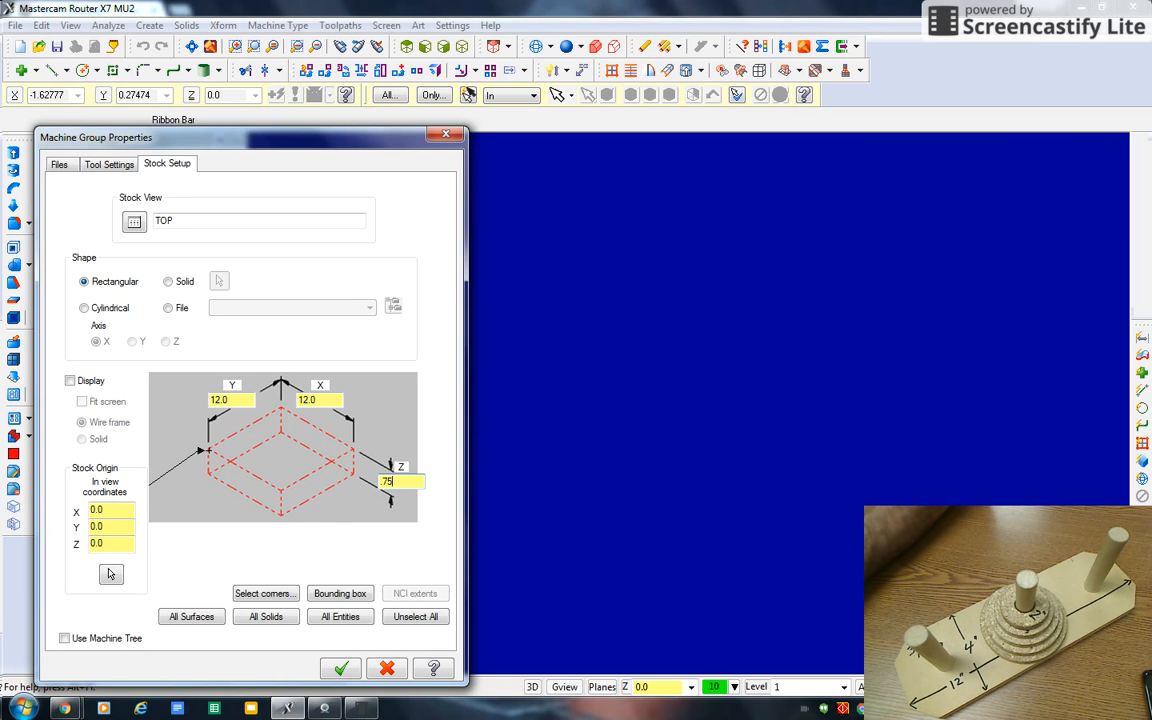
click(69, 381)
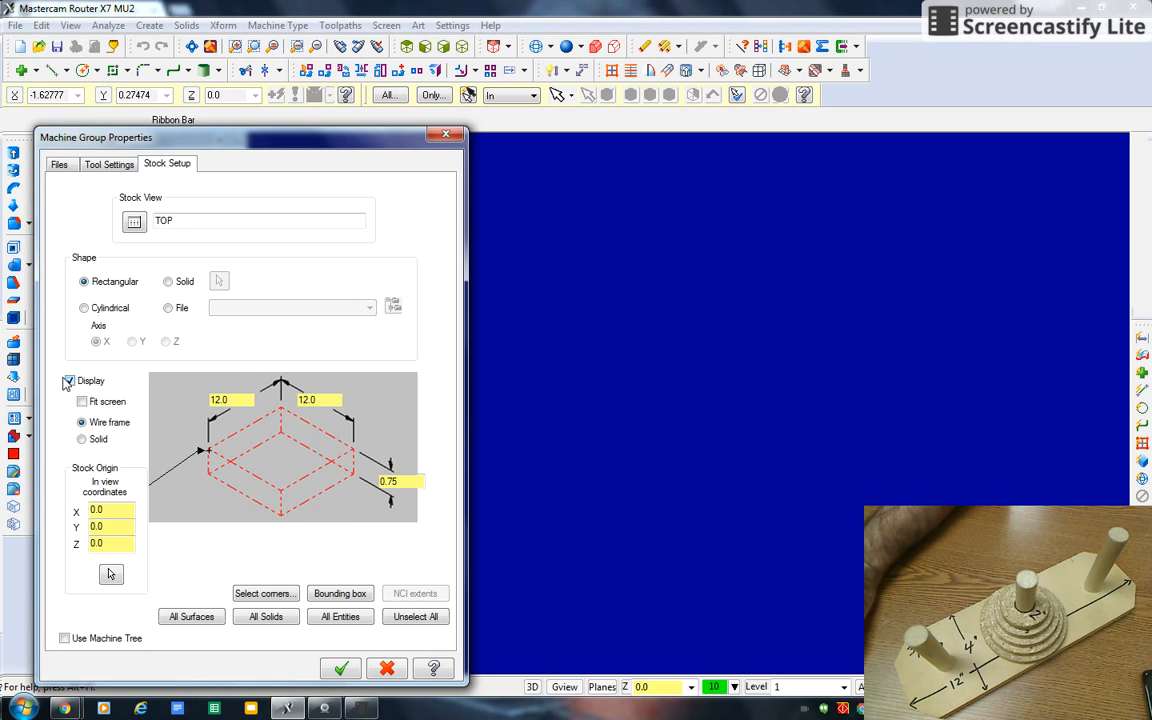
click(337, 669)
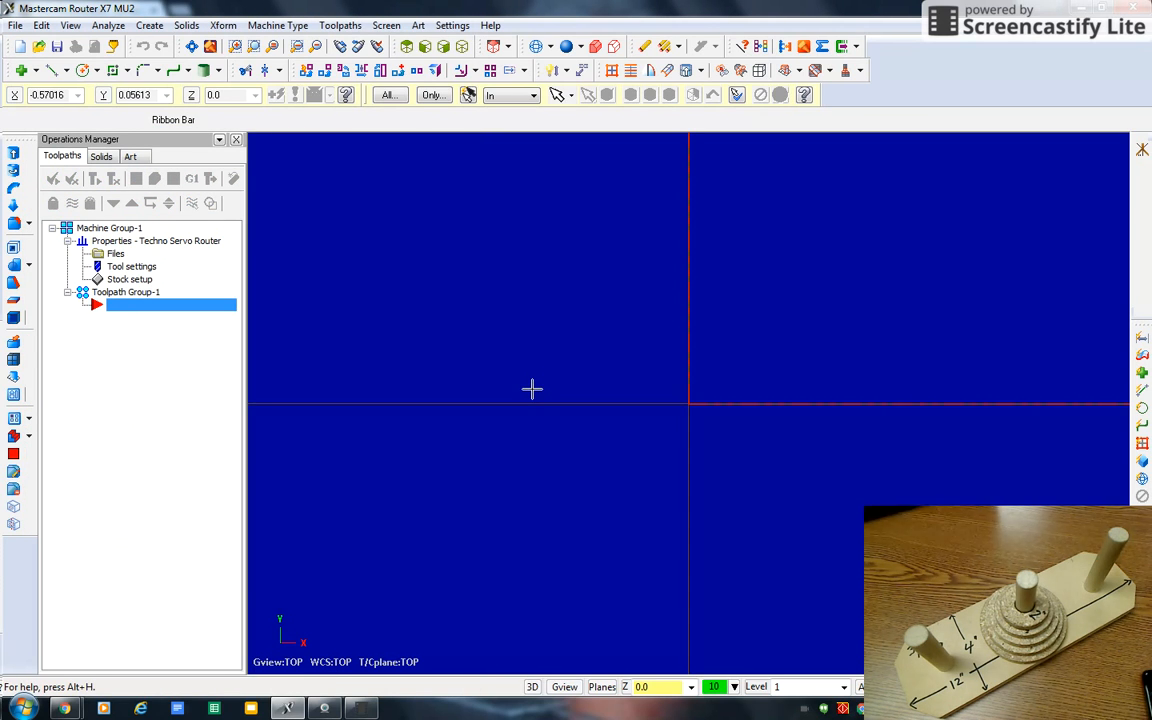
Create a 12 by 4 inch rectangle with its lower-left corner at the origin, extending up and to the right.
click(149, 25)
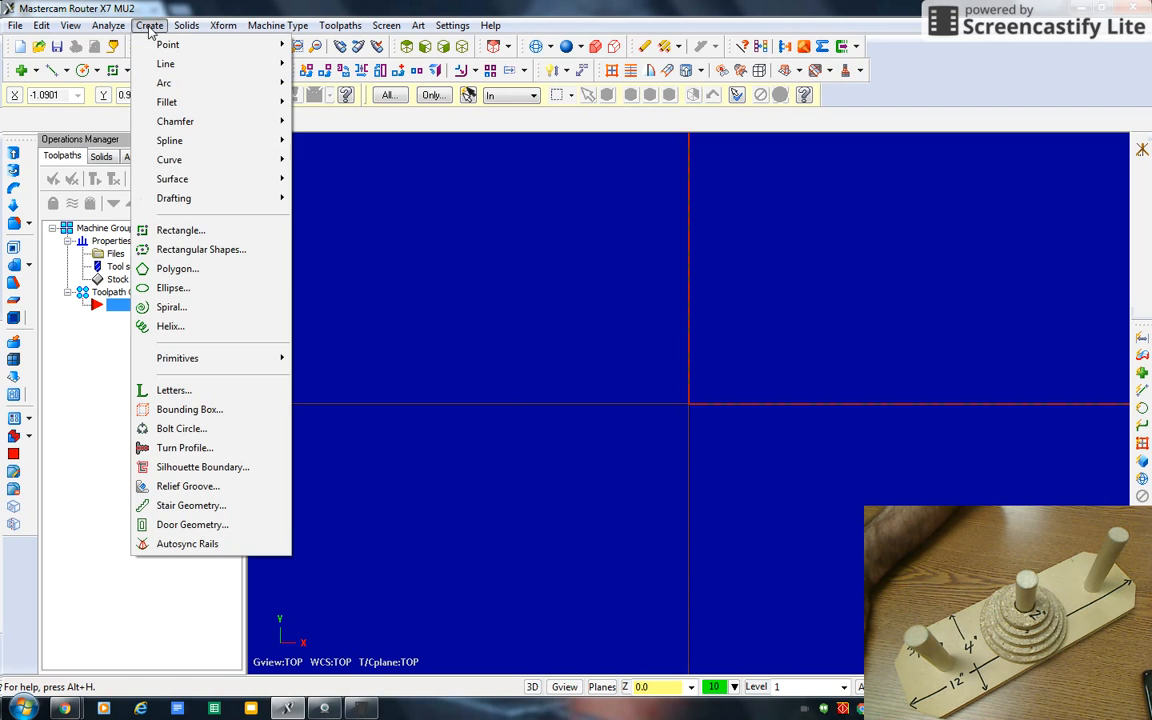
click(176, 222)
click(686, 404)
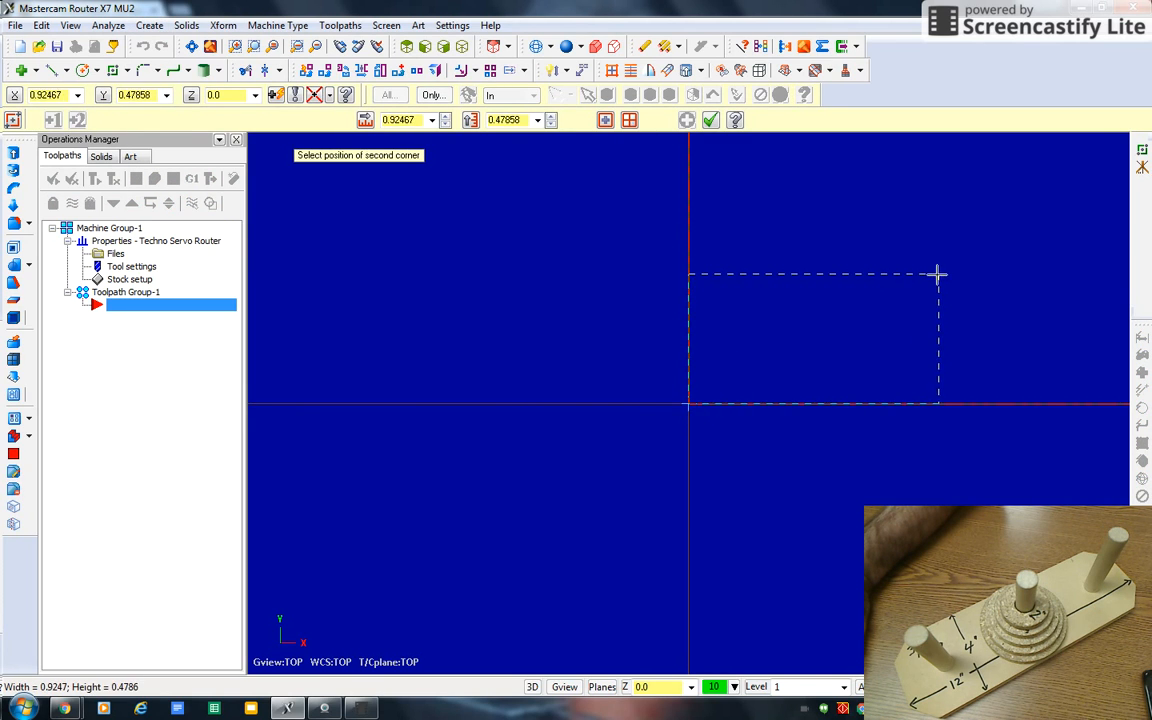
click(414, 119)
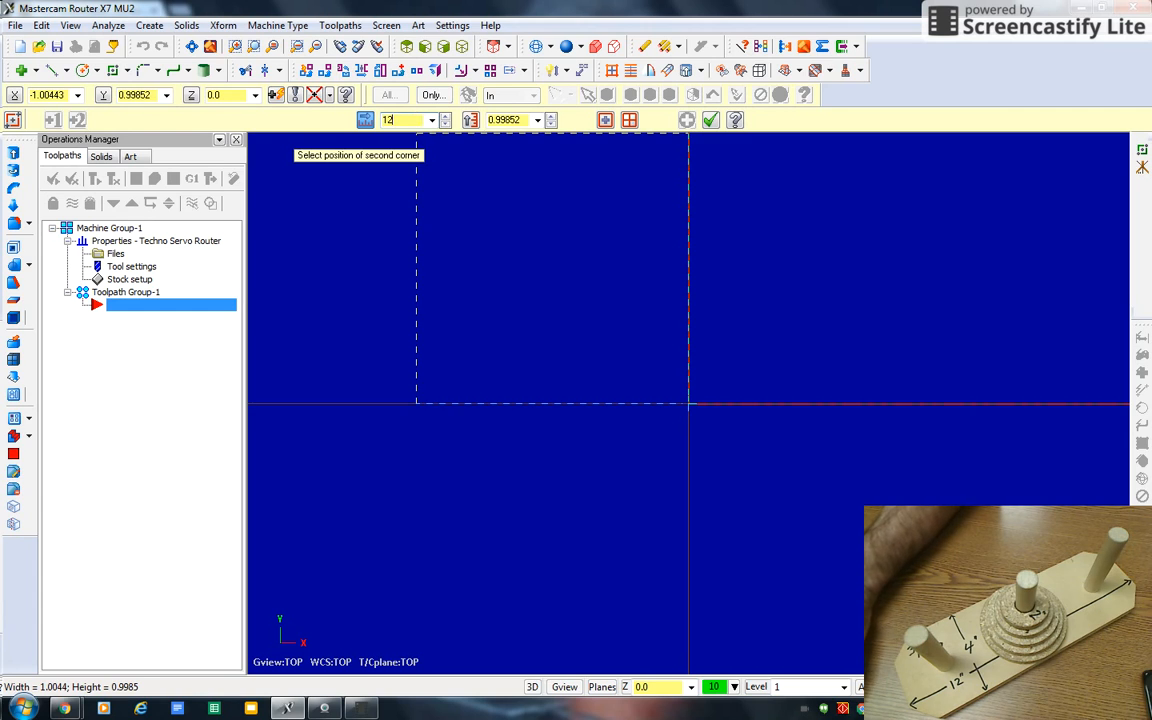
text(12)
key(Tab)
text(4)
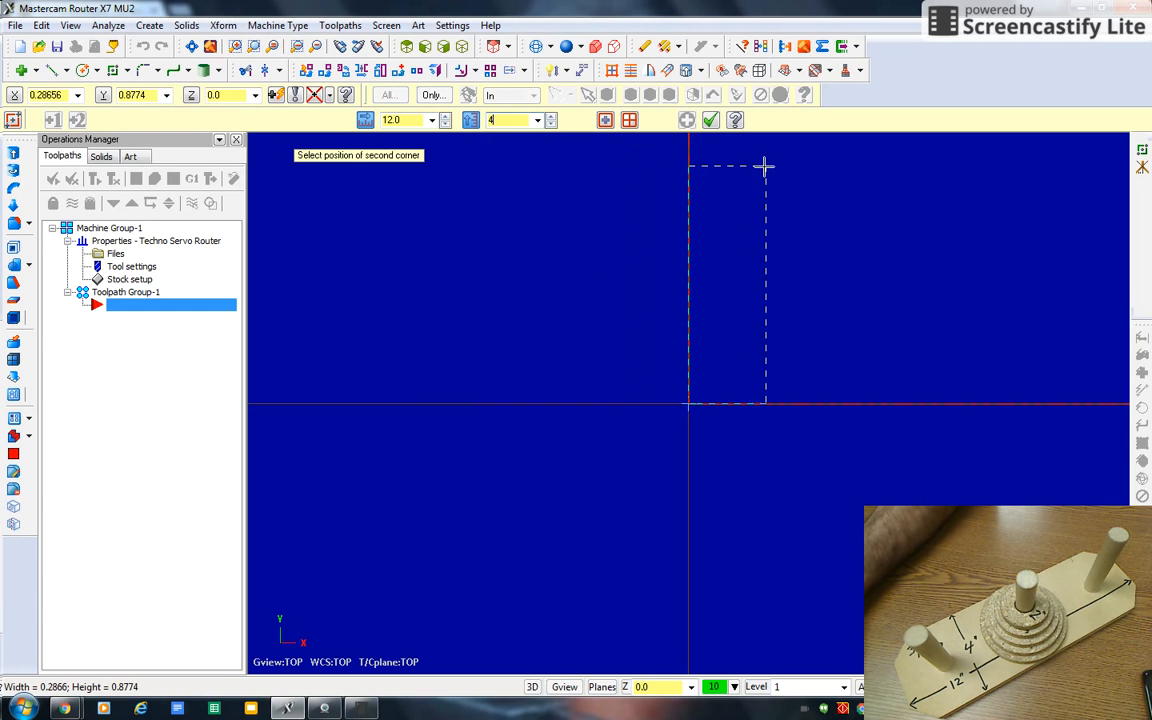
click(778, 166)
click(710, 119)
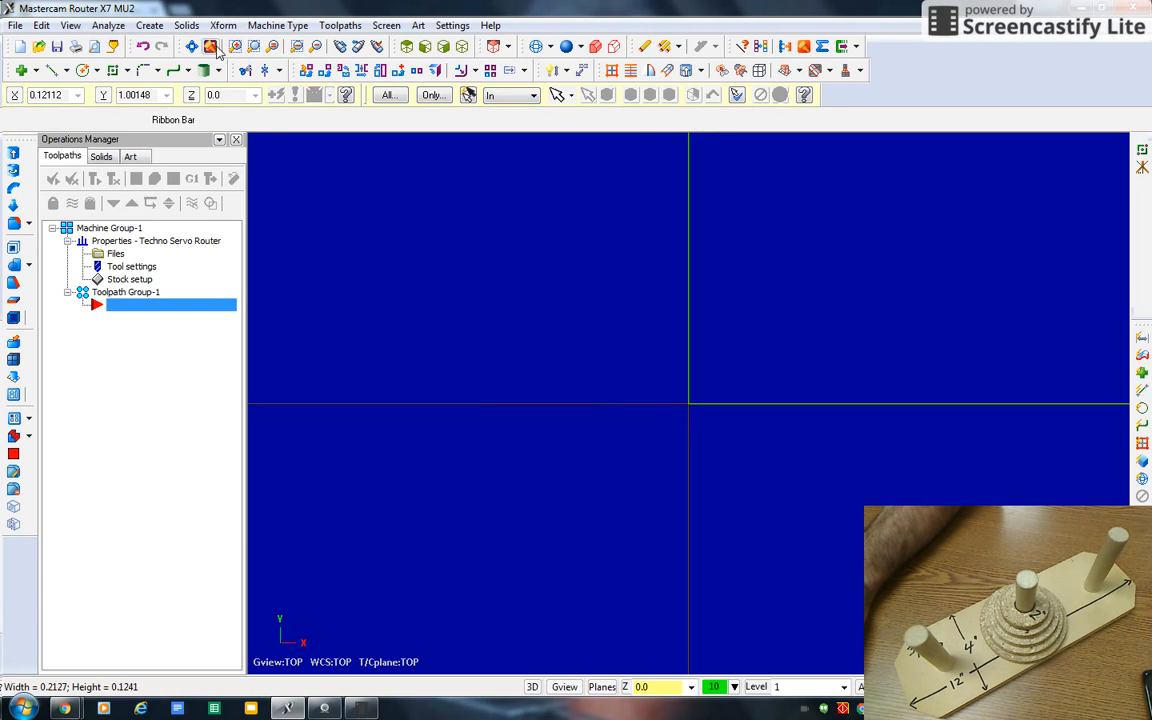
click(191, 46)
scroll(410, 299, down, 1)
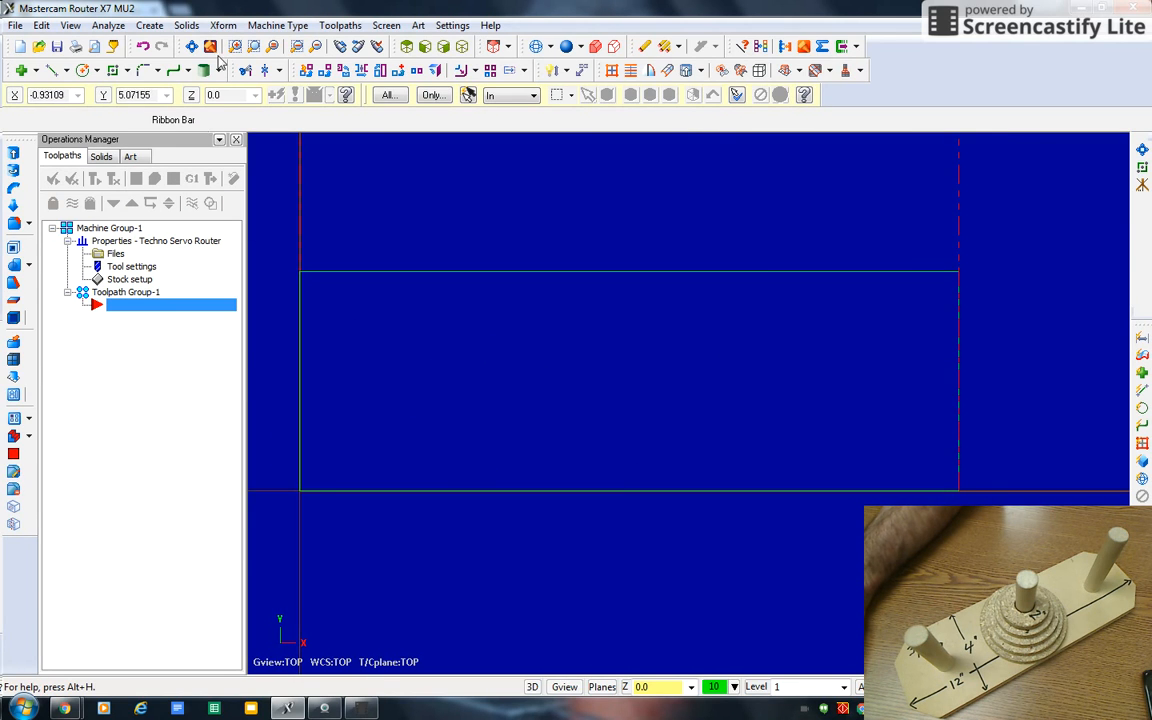
Draw a vertical and a horizontal centre line through the rectangle, joining the midpoints of its opposite sides.
click(150, 25)
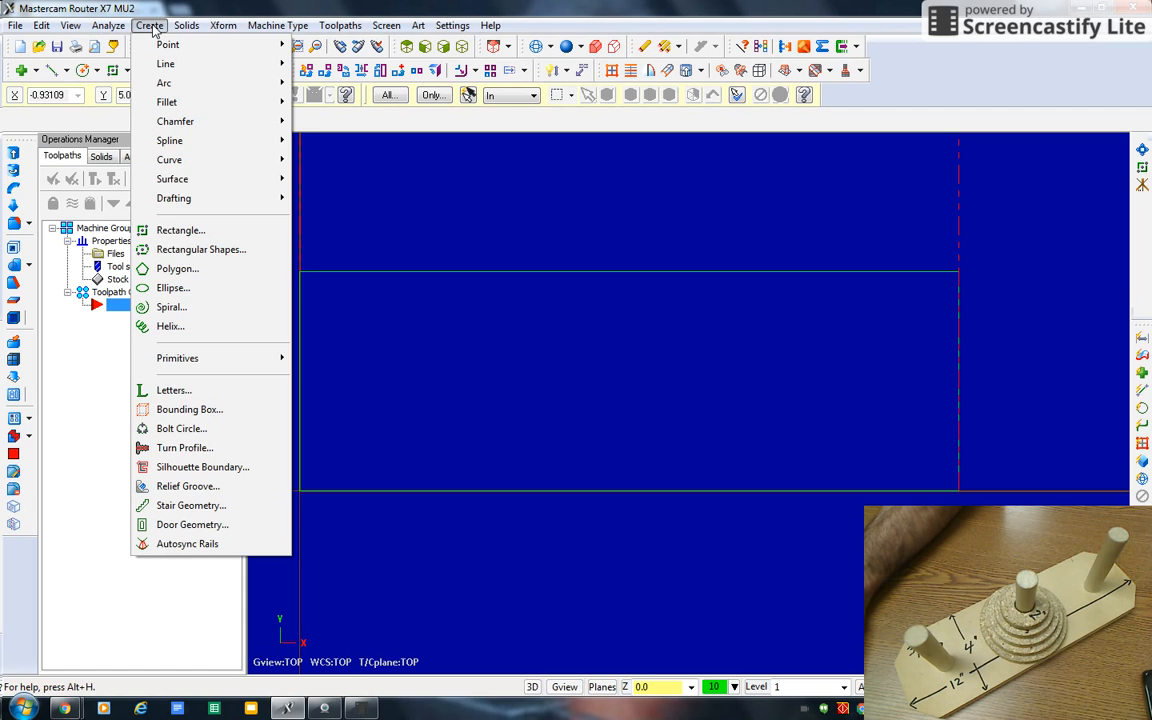
mouse_move(170, 64)
click(334, 62)
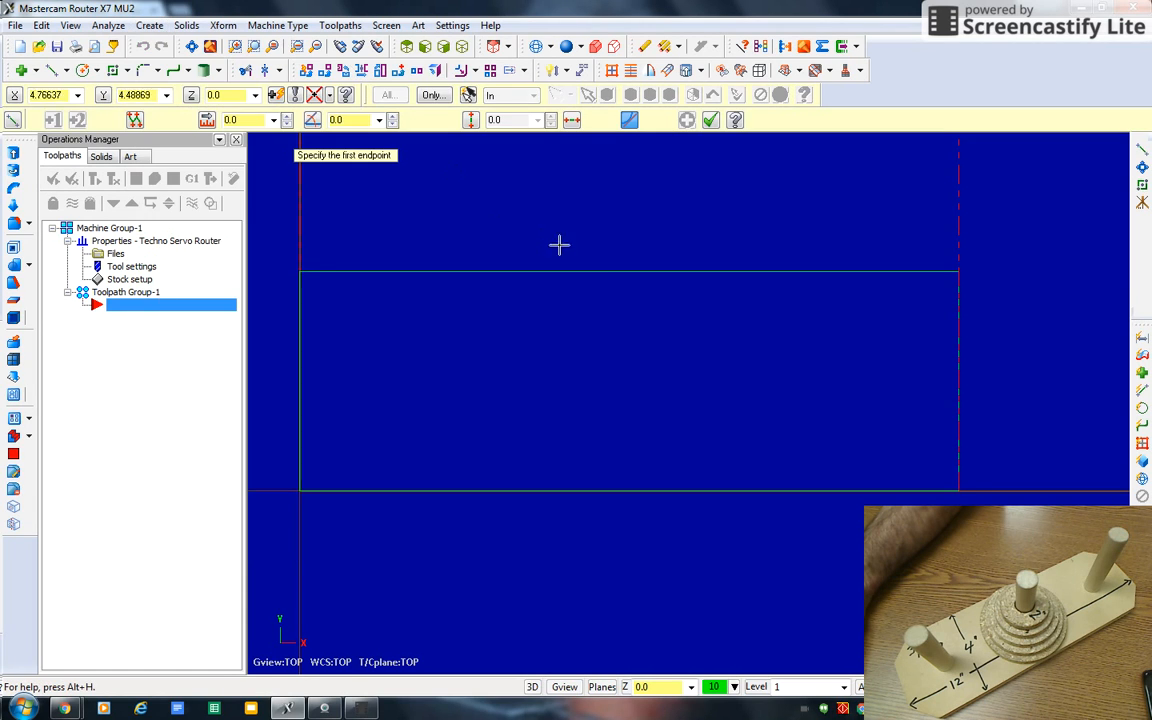
click(629, 272)
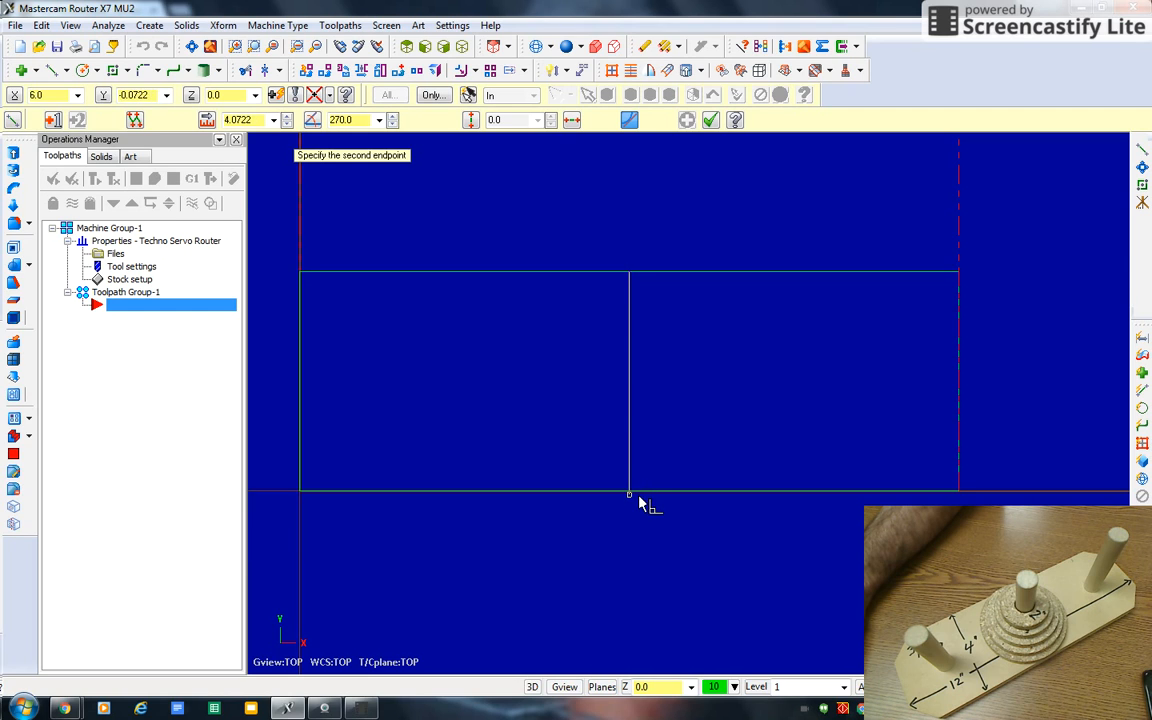
click(629, 492)
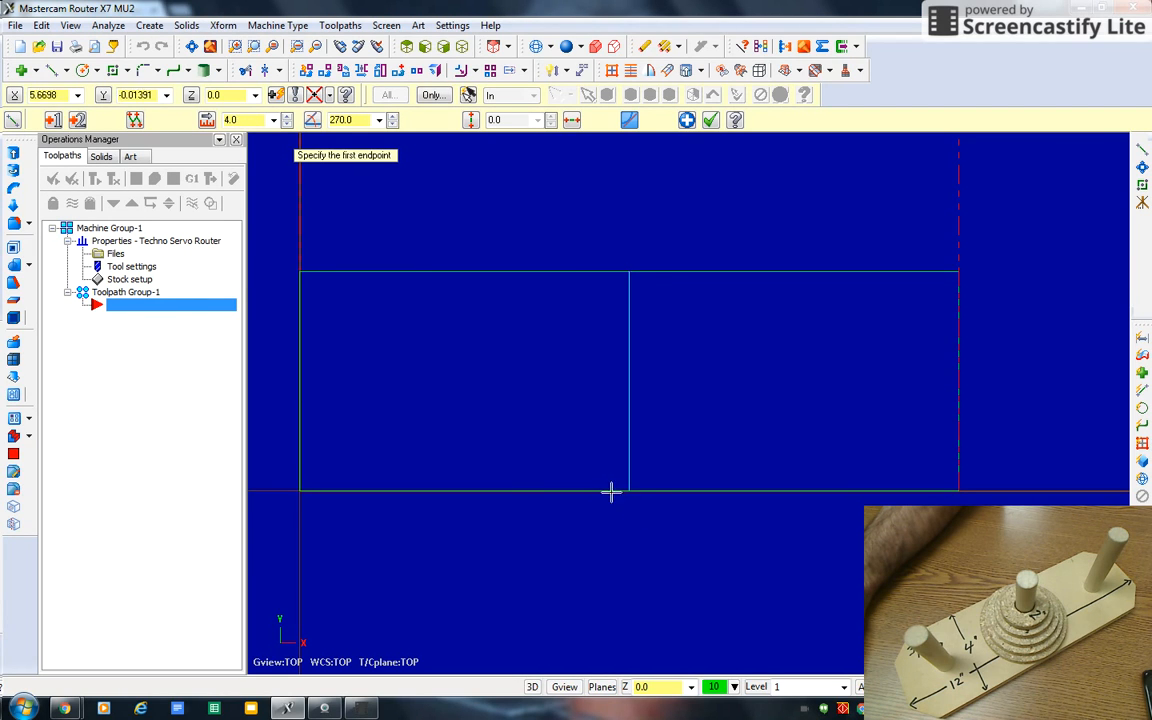
click(300, 381)
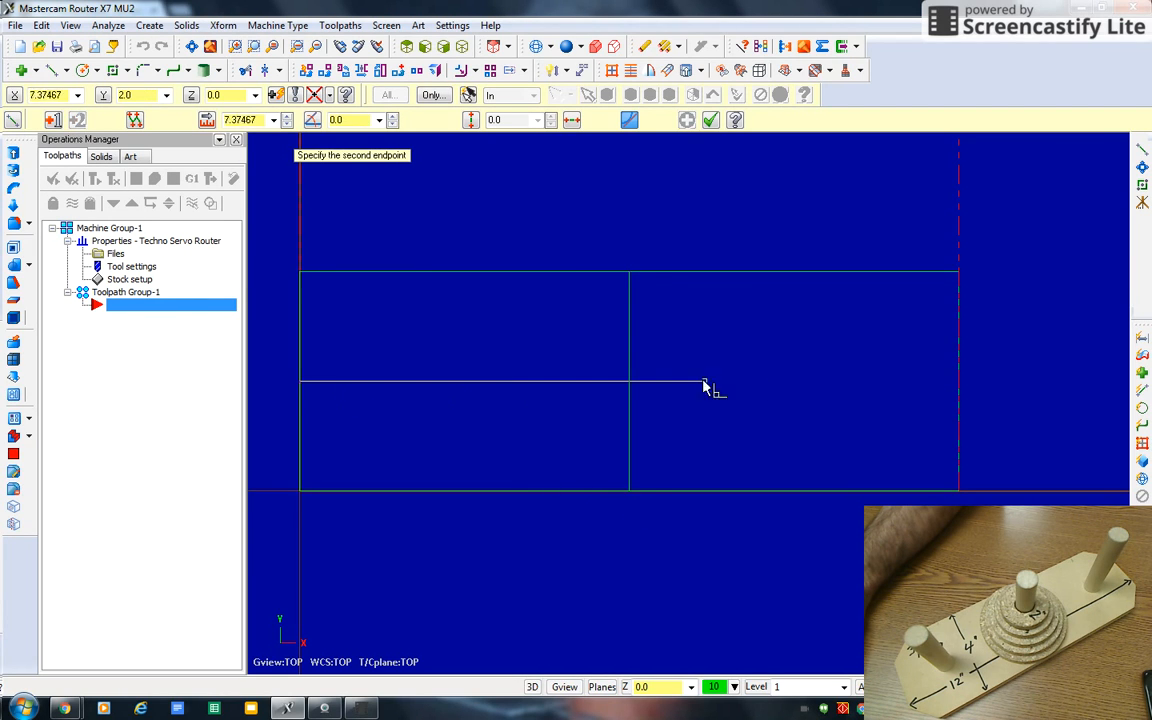
click(957, 381)
click(710, 121)
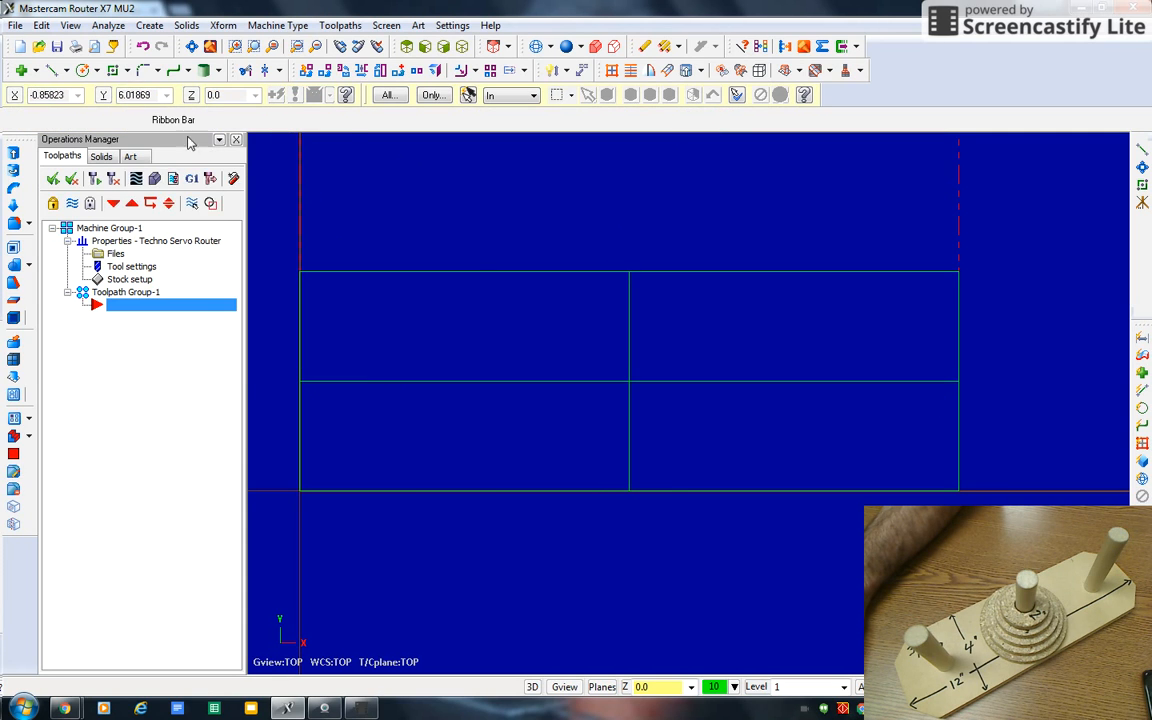
Offset copies of the rectangle's left and right edges inward by 2 inches.
click(223, 25)
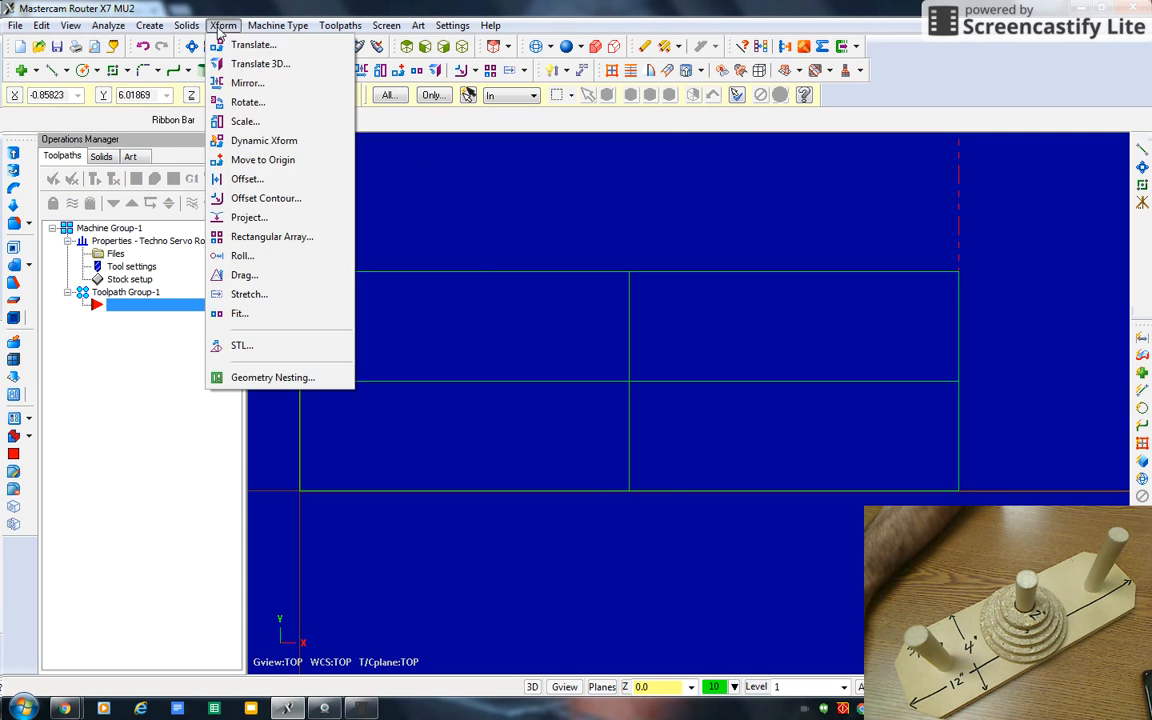
click(245, 179)
text(2)
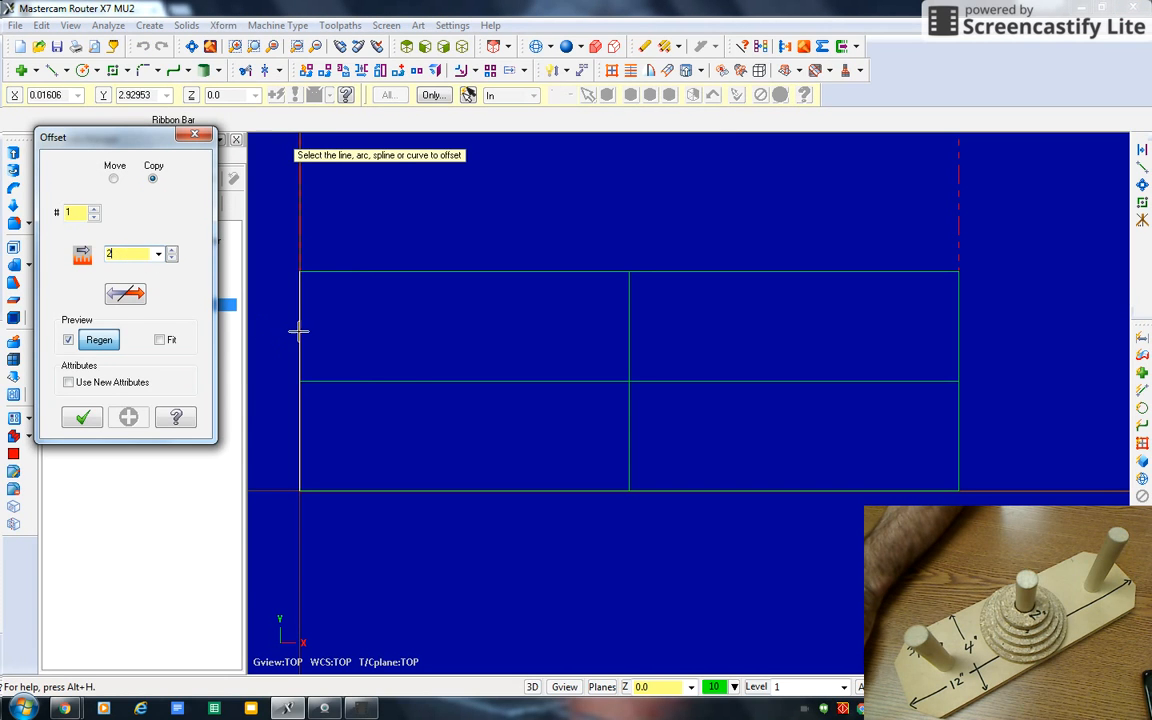
click(298, 329)
click(355, 324)
click(938, 321)
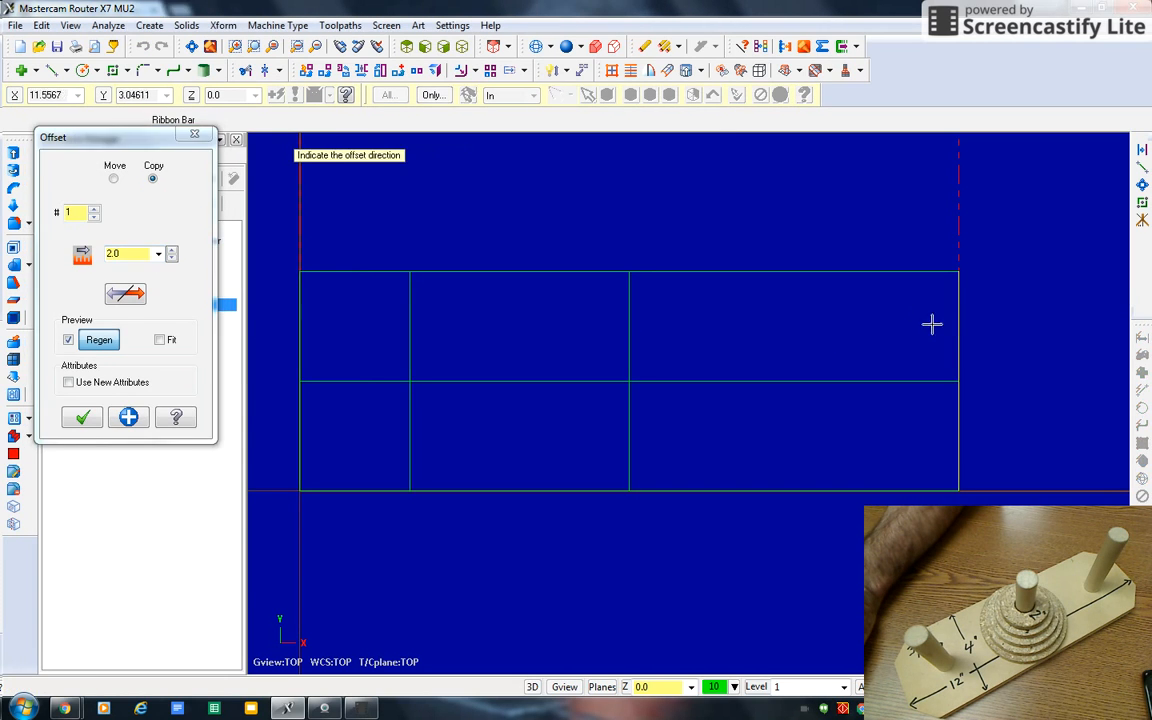
click(931, 321)
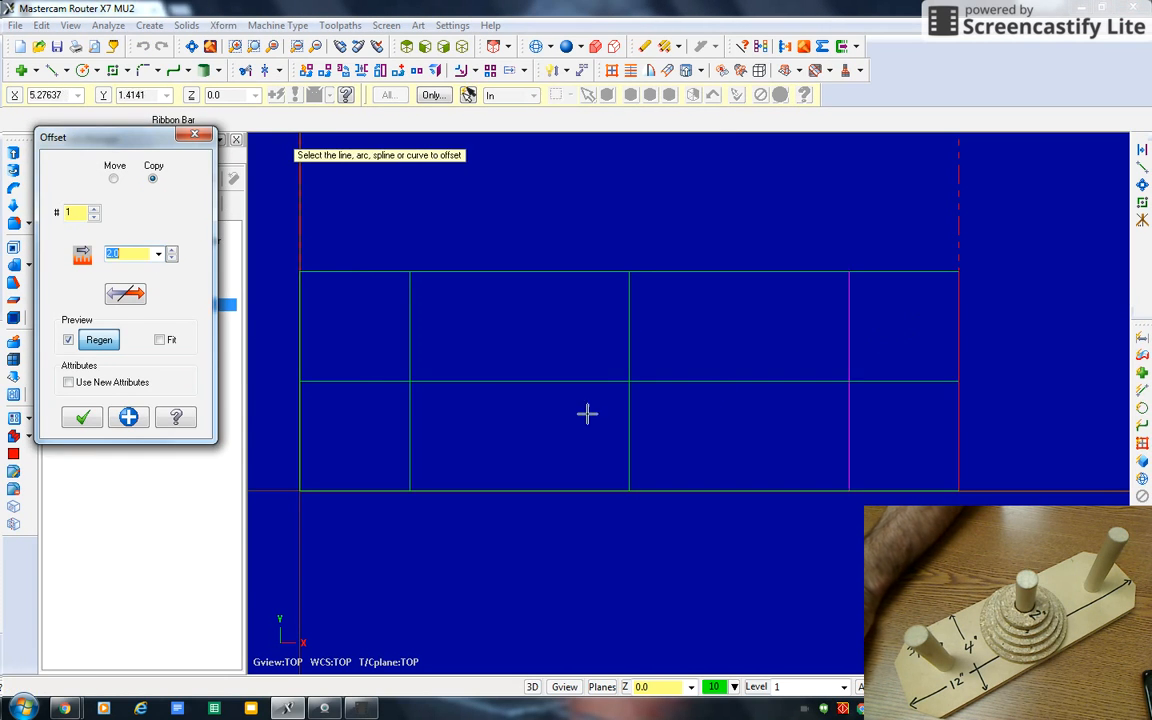
click(80, 421)
Create a 0.75 inch diameter circle centred where the left offset line crosses the horizontal centre line.
click(149, 25)
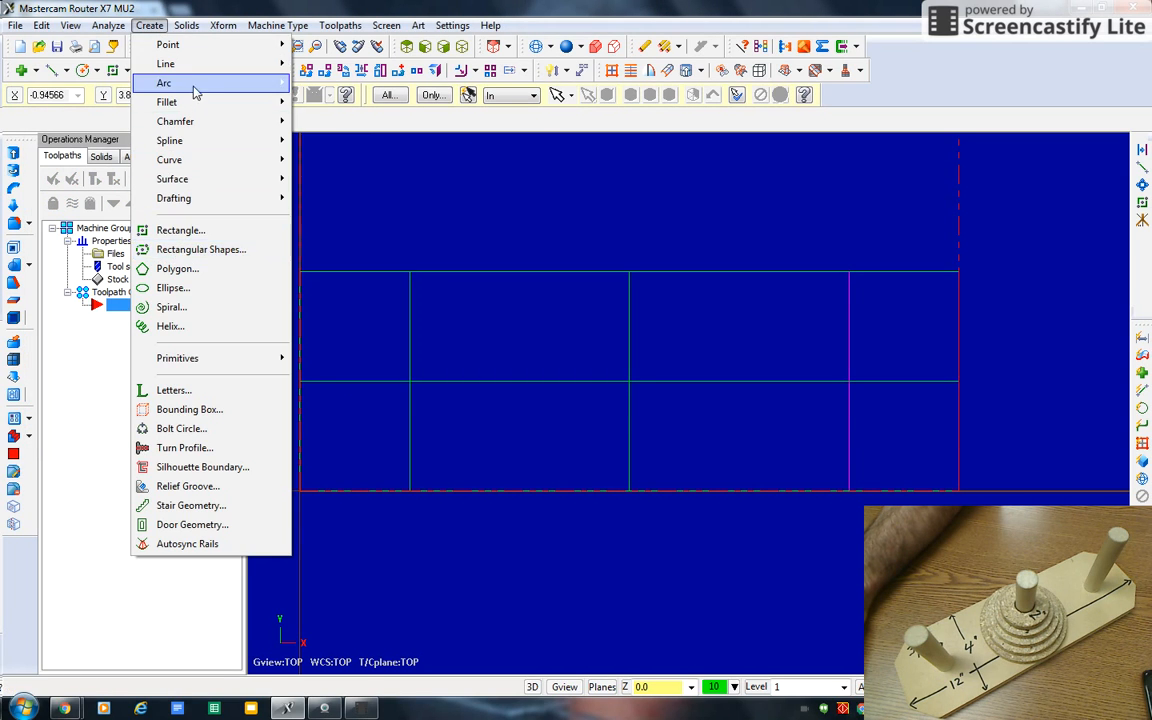
mouse_move(180, 83)
click(340, 102)
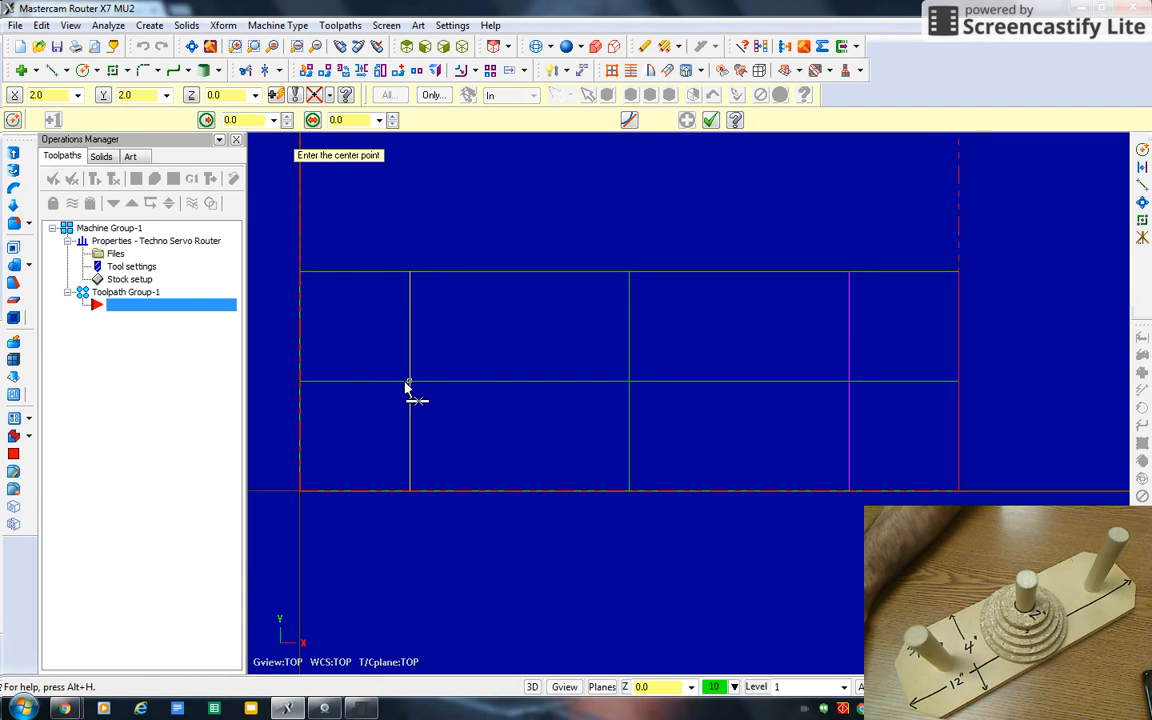
click(410, 381)
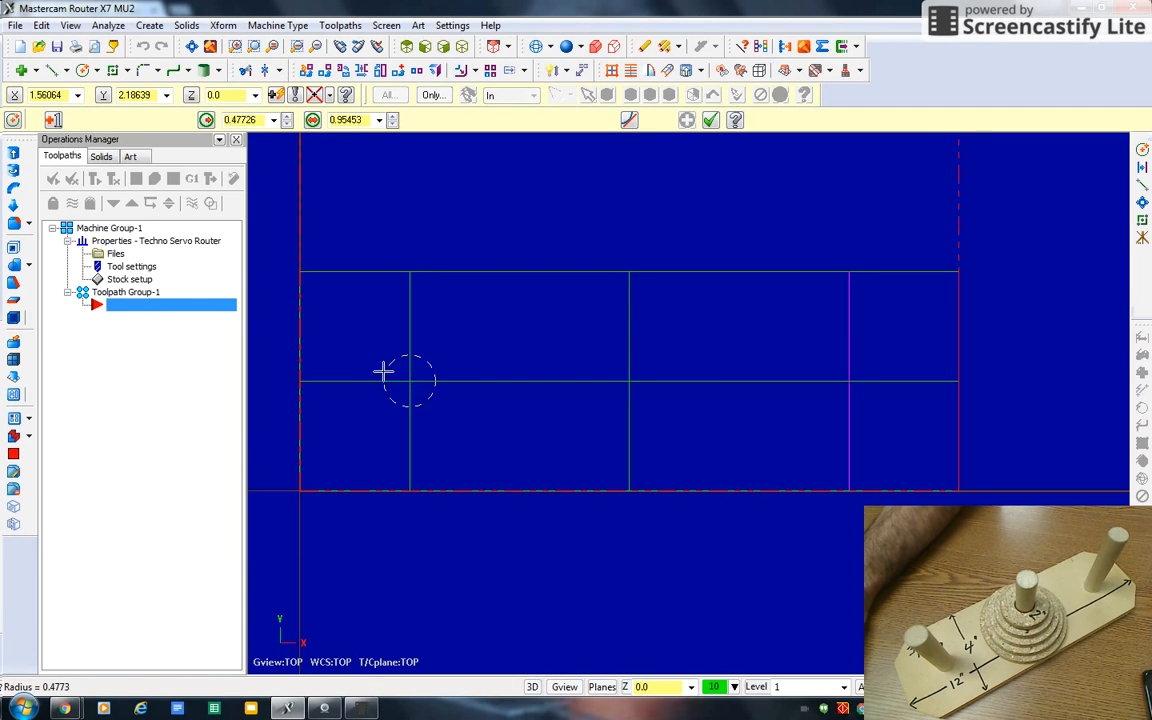
click(361, 119)
text(7)
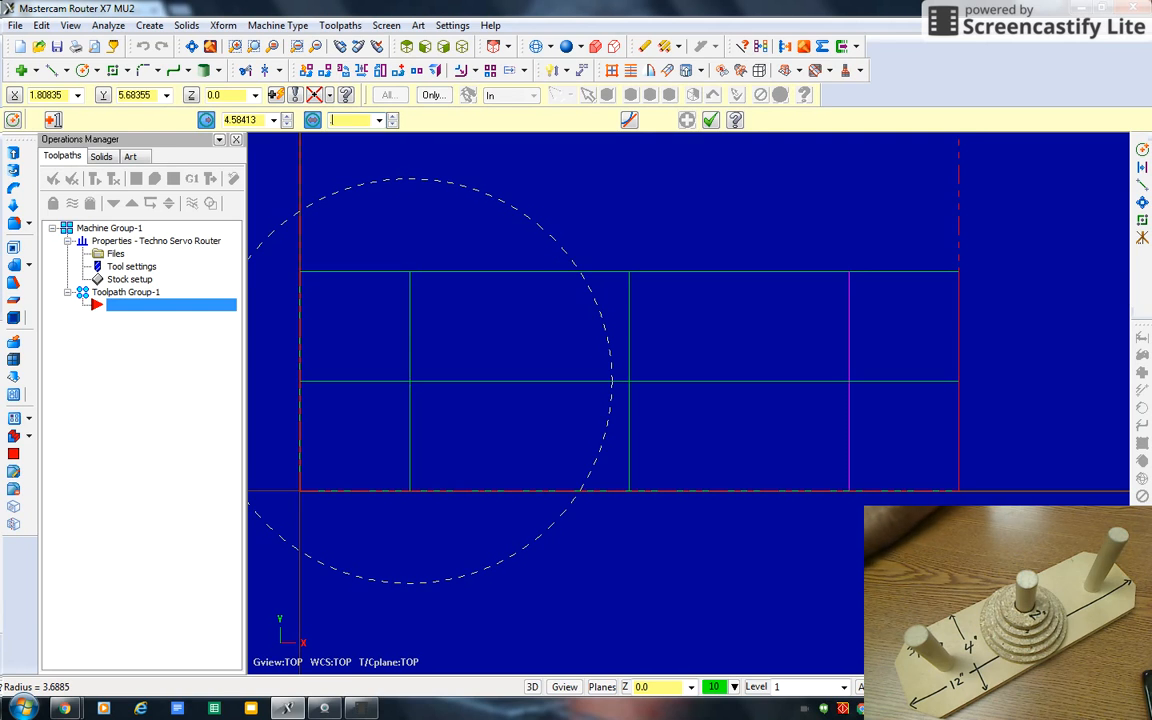
key(Return)
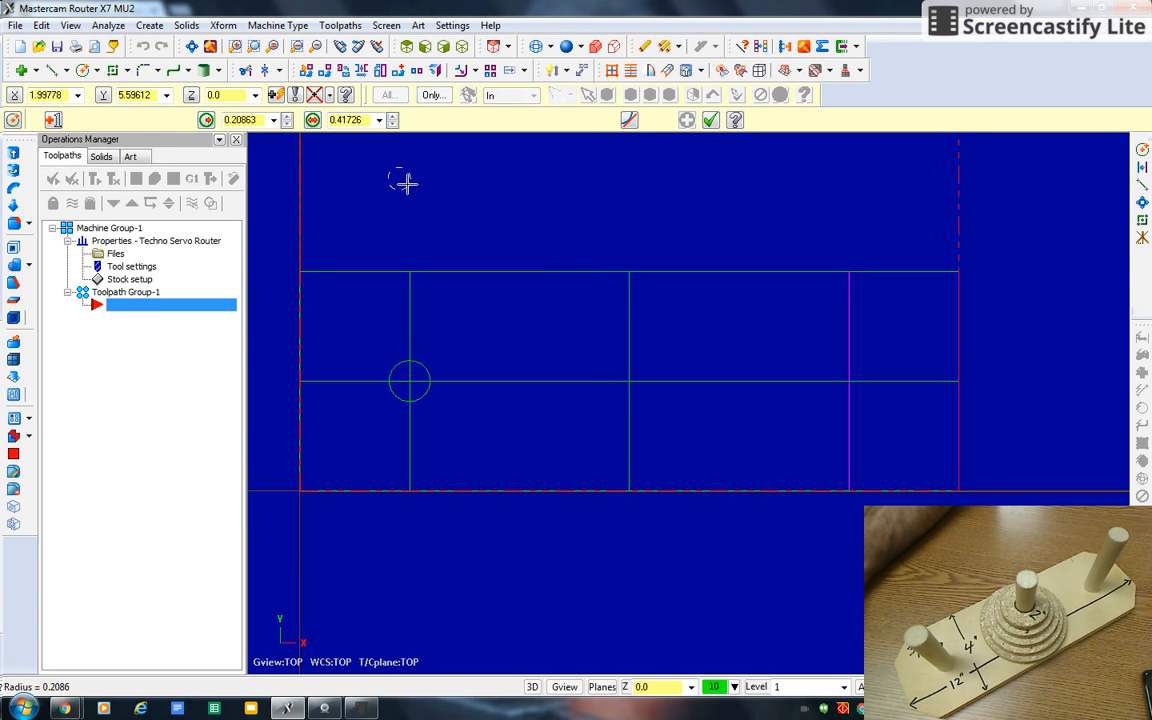
Add a 0.75 inch diameter circle at the rectangle's centre, where the two centre lines cross.
click(623, 382)
click(380, 120)
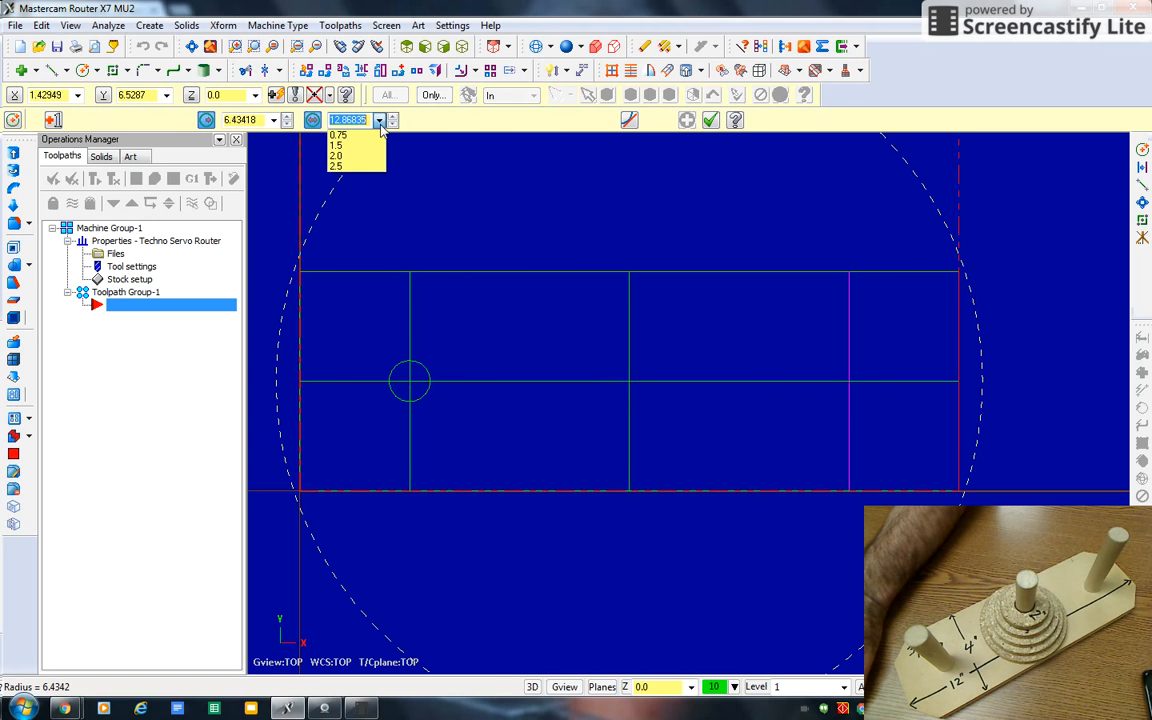
click(369, 136)
key(Return)
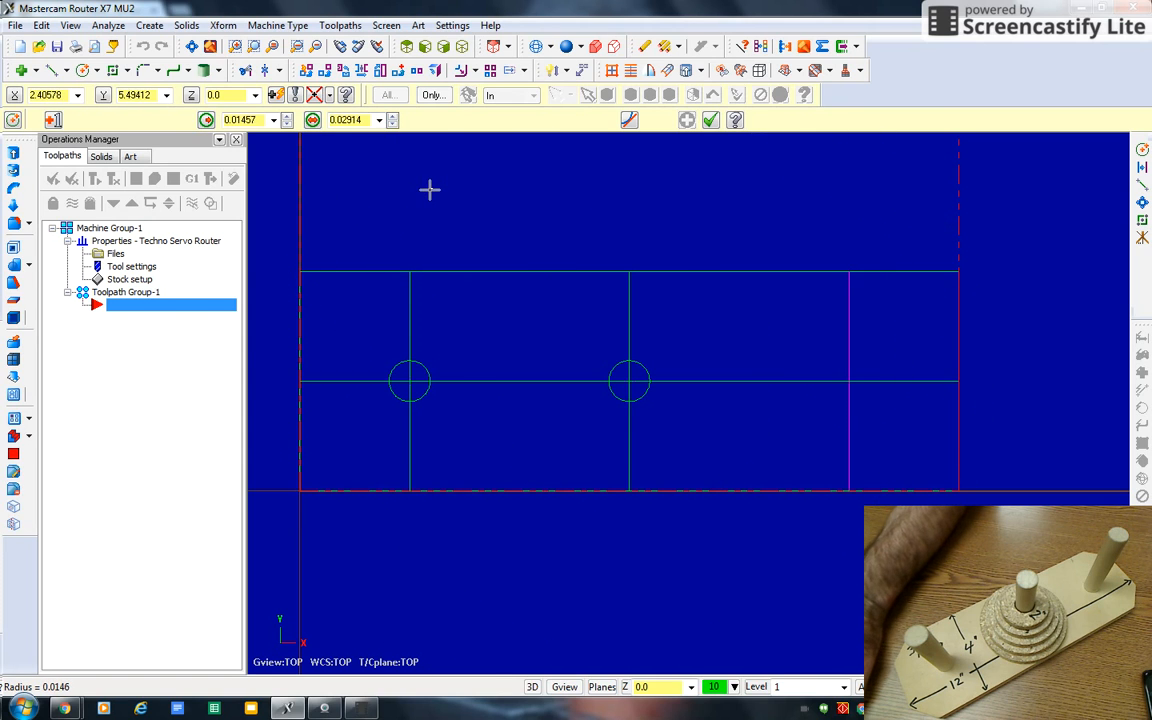
Create a 0.75 inch diameter circle centred where the right offset line crosses the horizontal centre line.
click(849, 381)
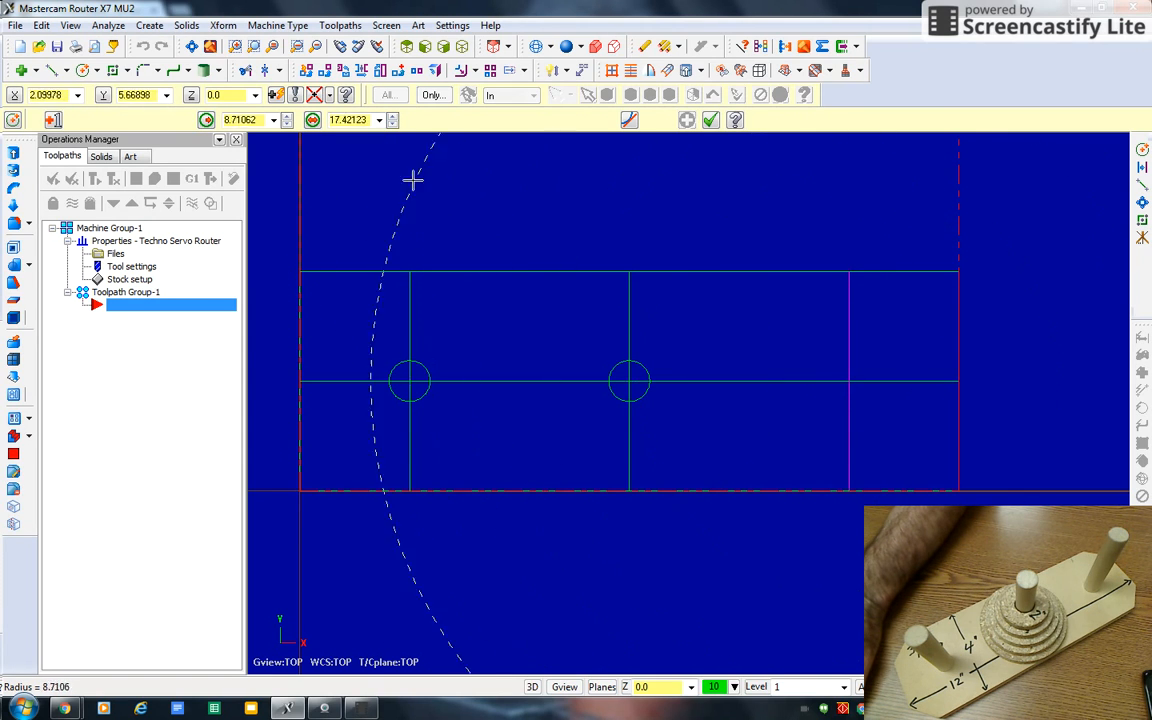
click(380, 120)
click(369, 136)
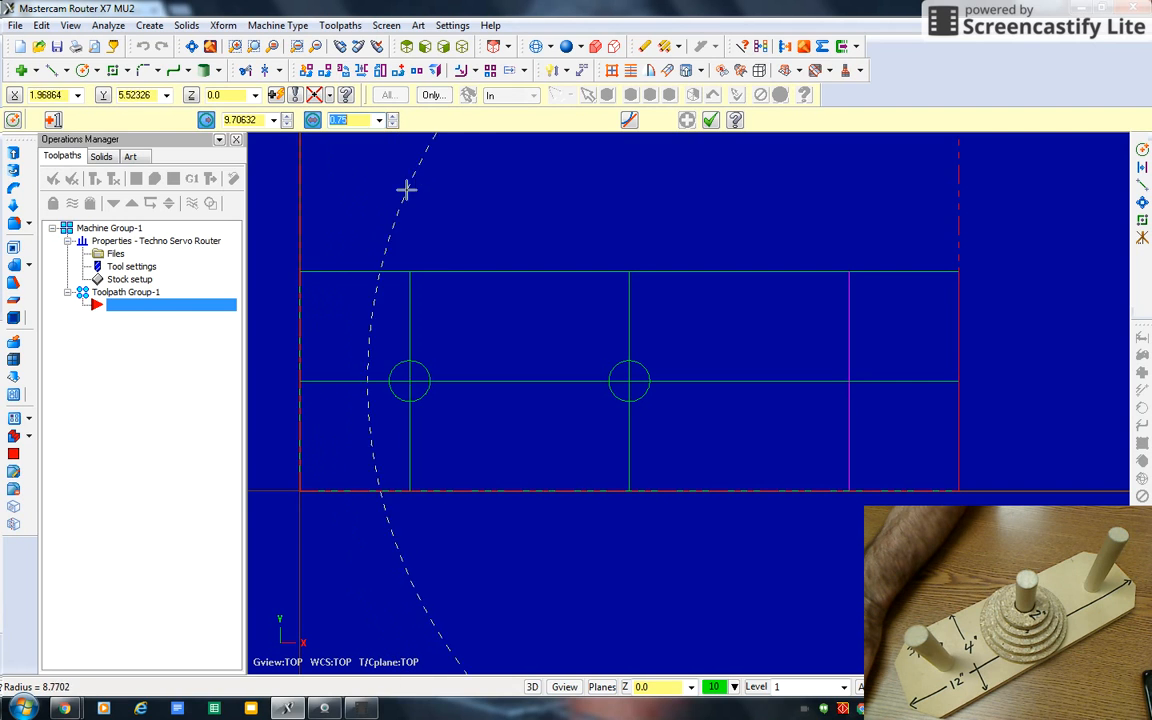
key(Return)
key(Escape)
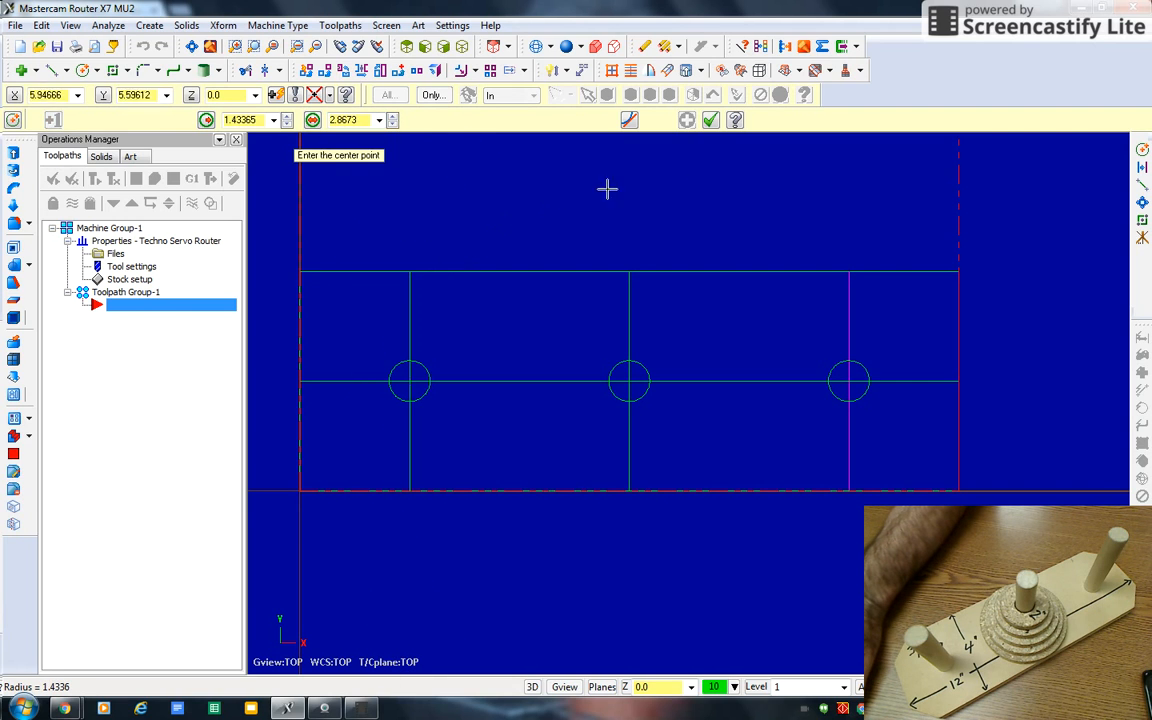
click(710, 121)
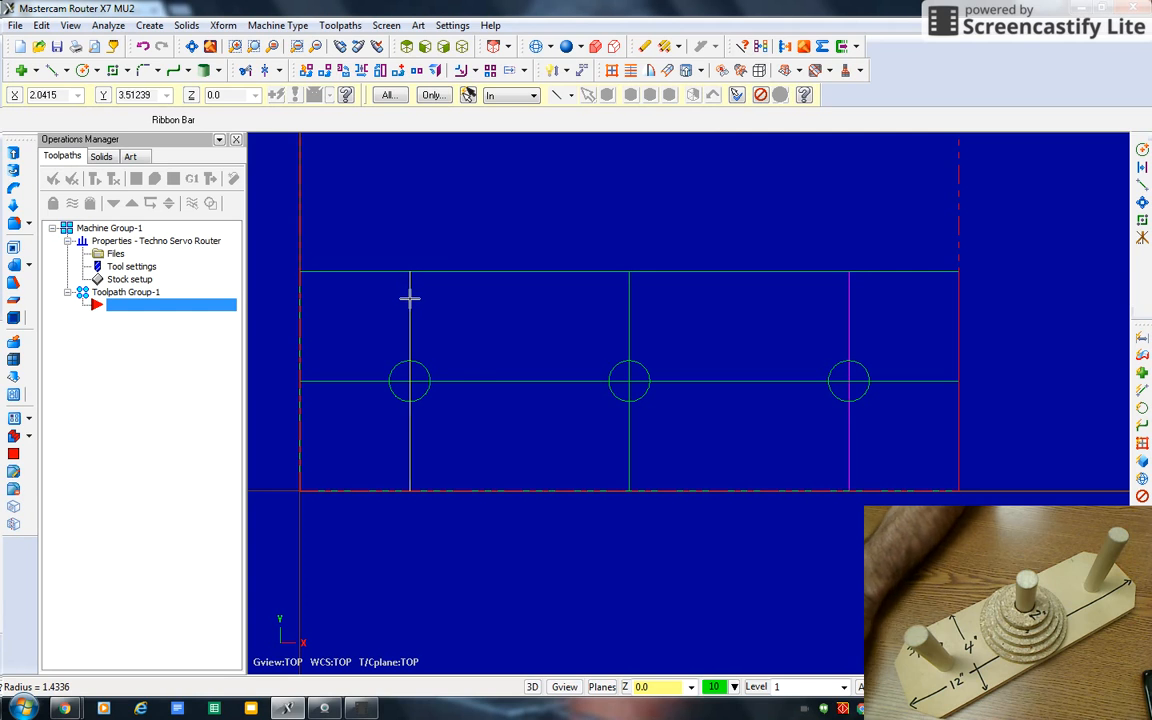
Delete the two offset lines and both centre lines, keeping the rectangle and its three circles.
key(Delete)
click(473, 378)
key(Delete)
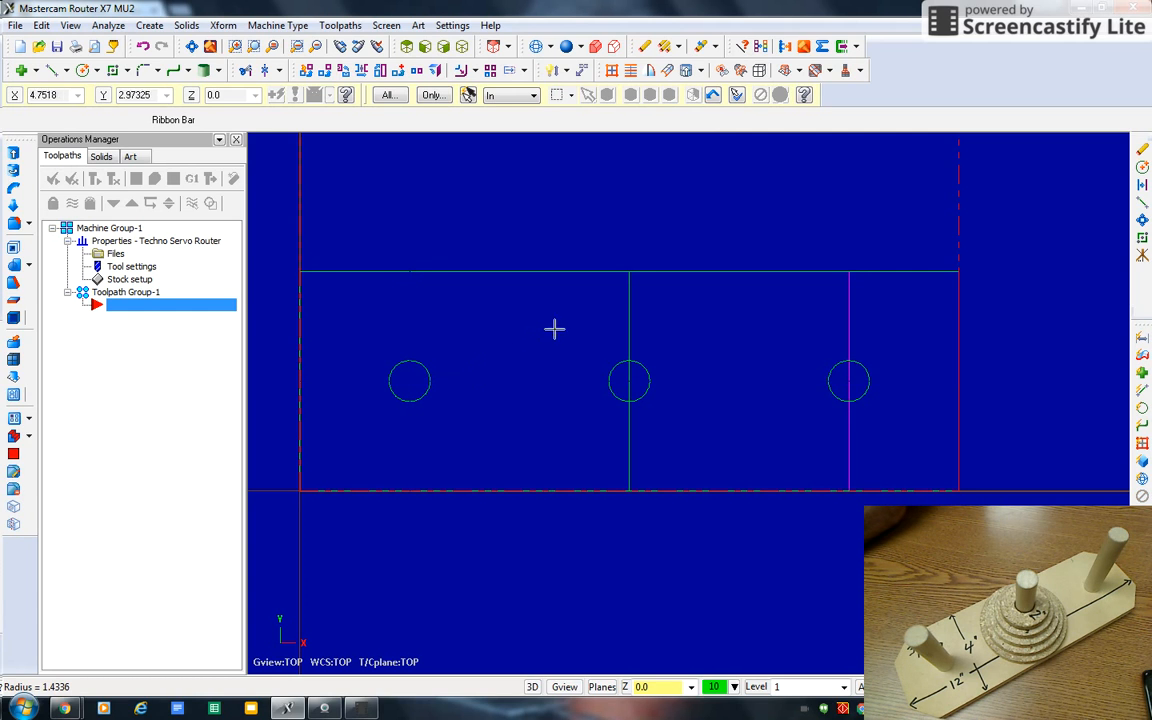
key(Delete)
click(835, 344)
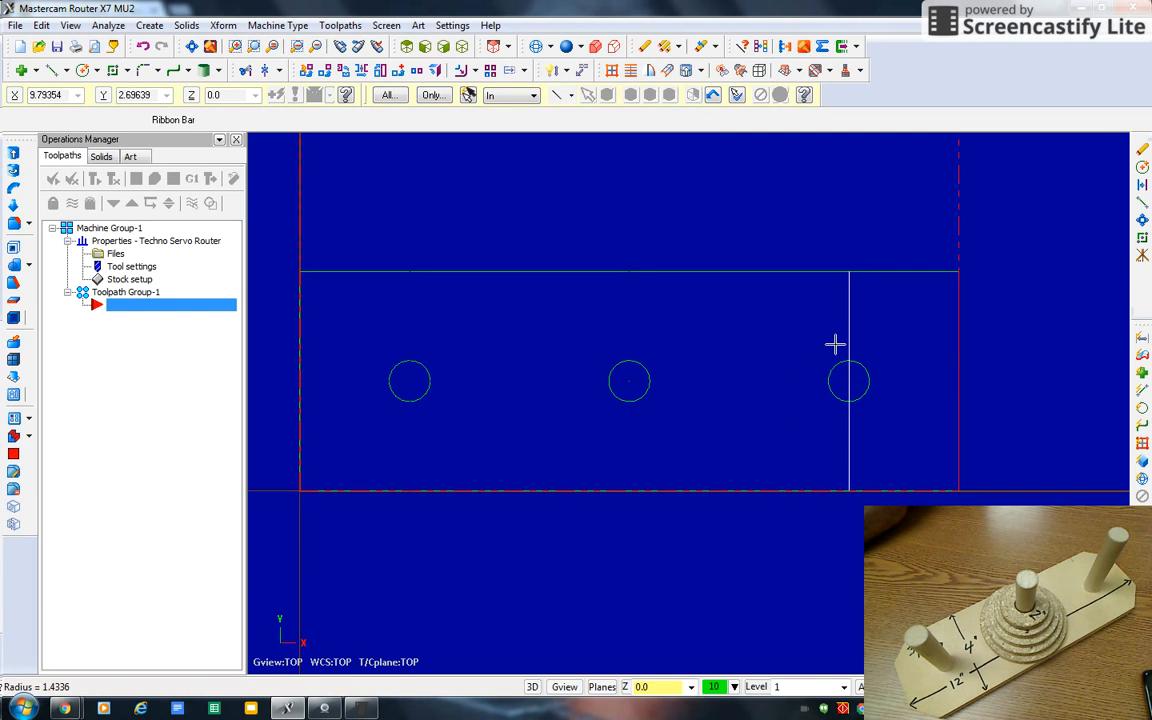
key(Delete)
Use the Drag transform to place a copy of the three peg-hole circles in the empty stock area above the rectangle.
scroll(723, 382, down, 2)
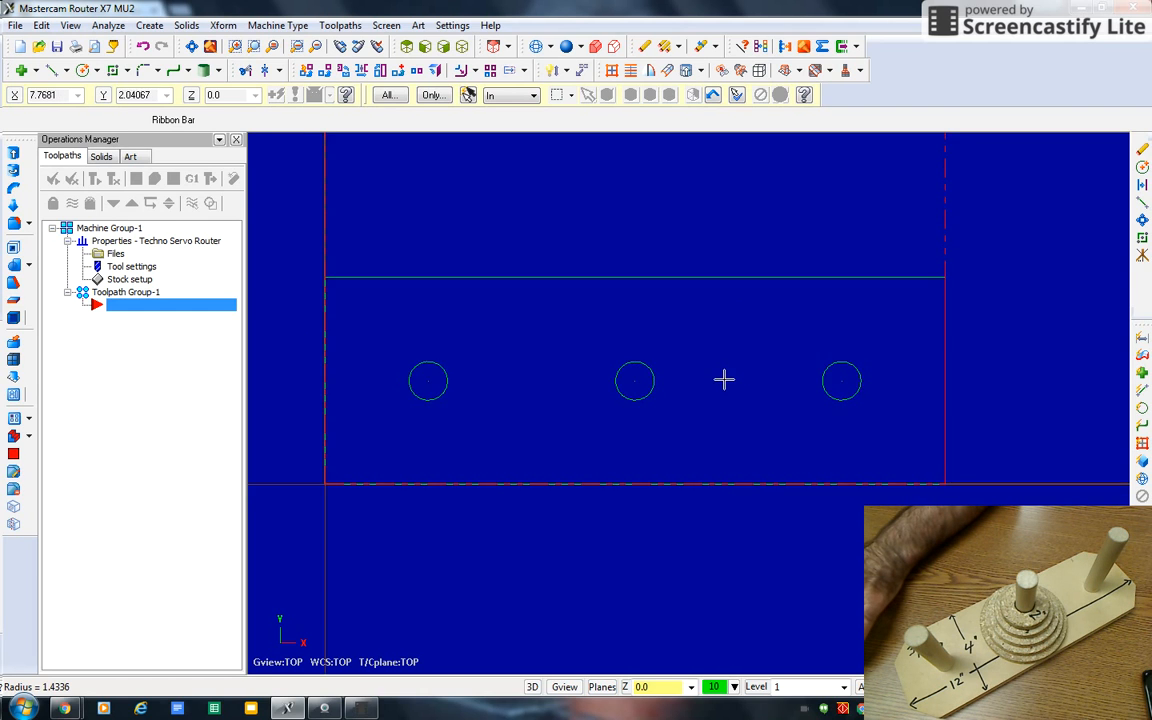
scroll(723, 385, down, 1)
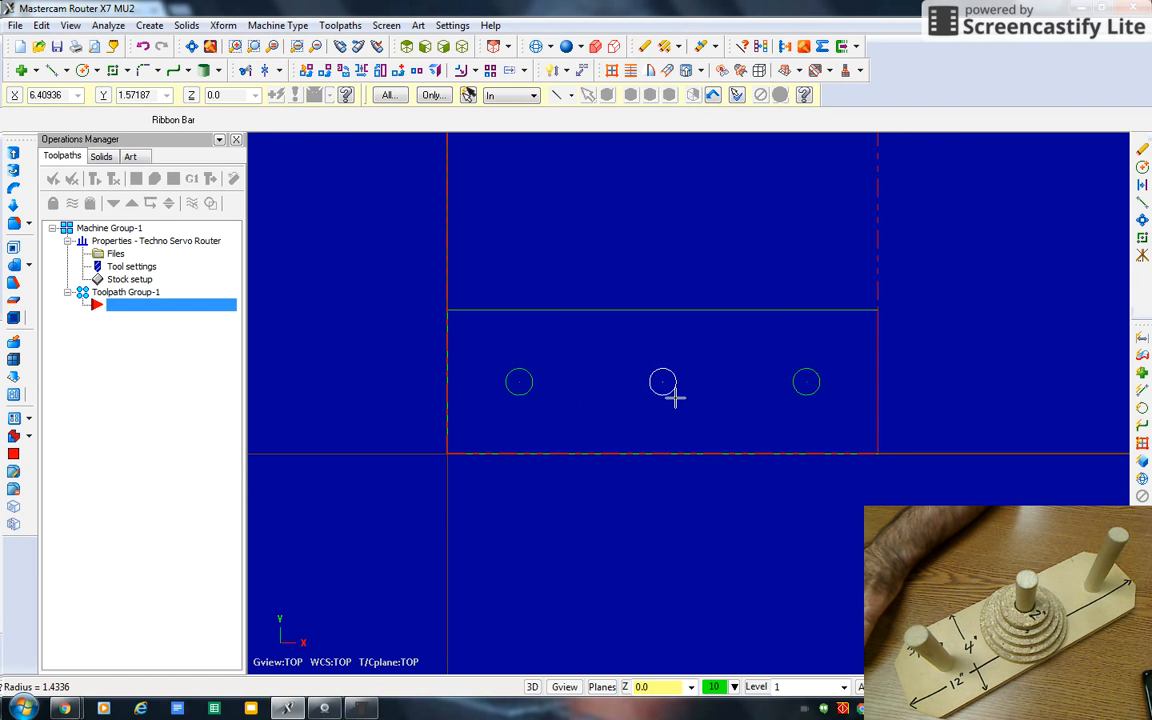
scroll(675, 397, down, 1)
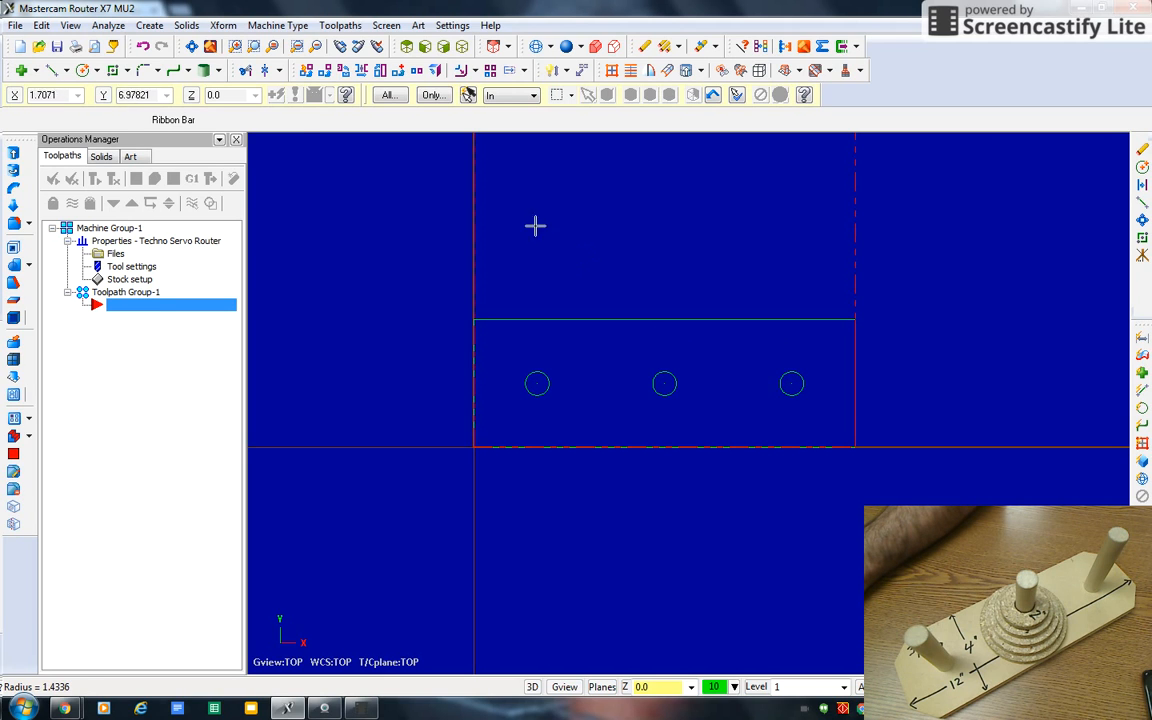
click(223, 26)
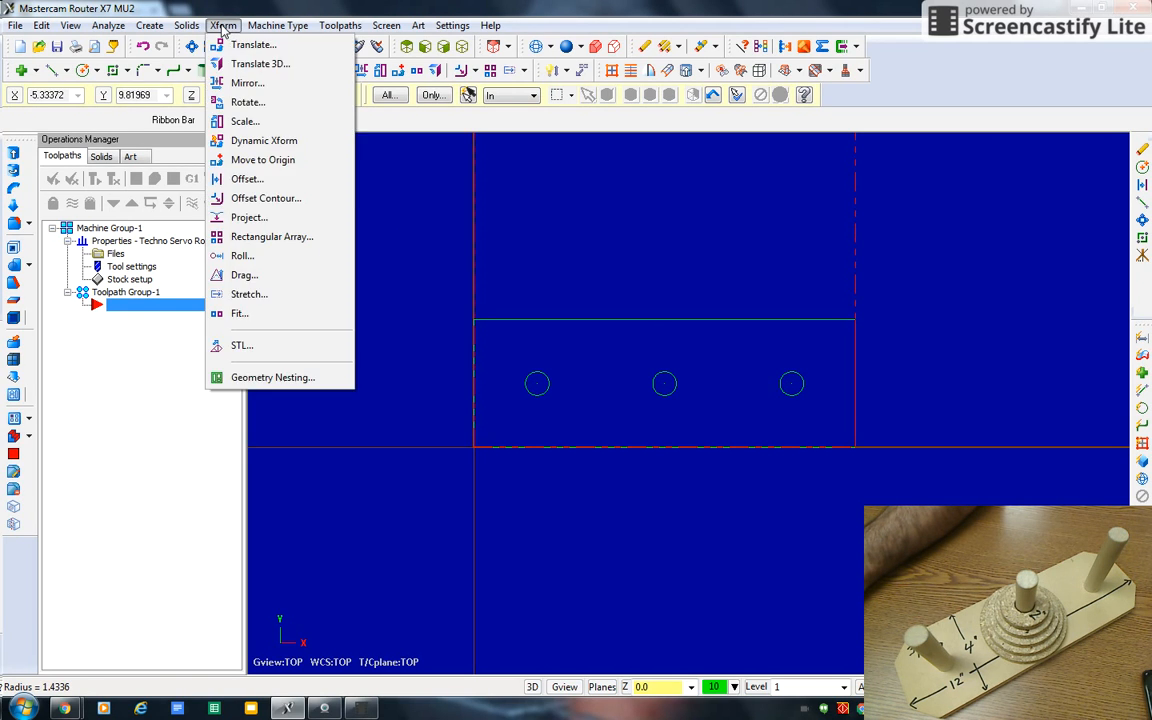
click(255, 275)
drag(503, 347, 830, 420)
click(779, 95)
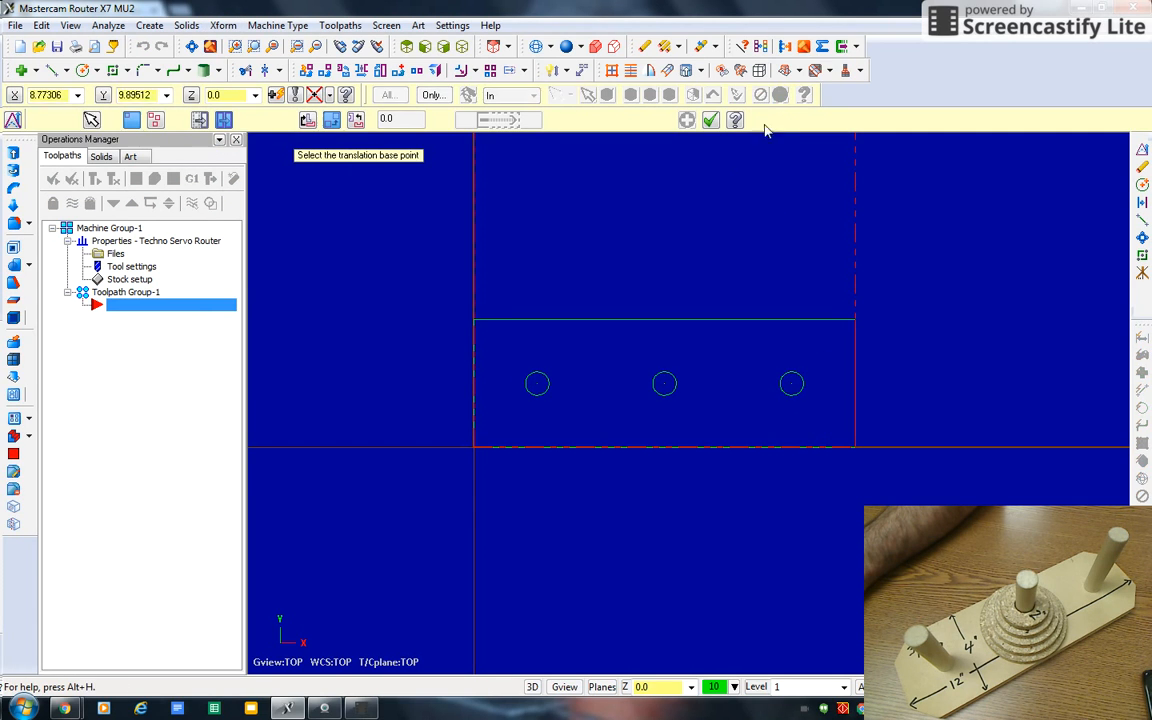
click(665, 386)
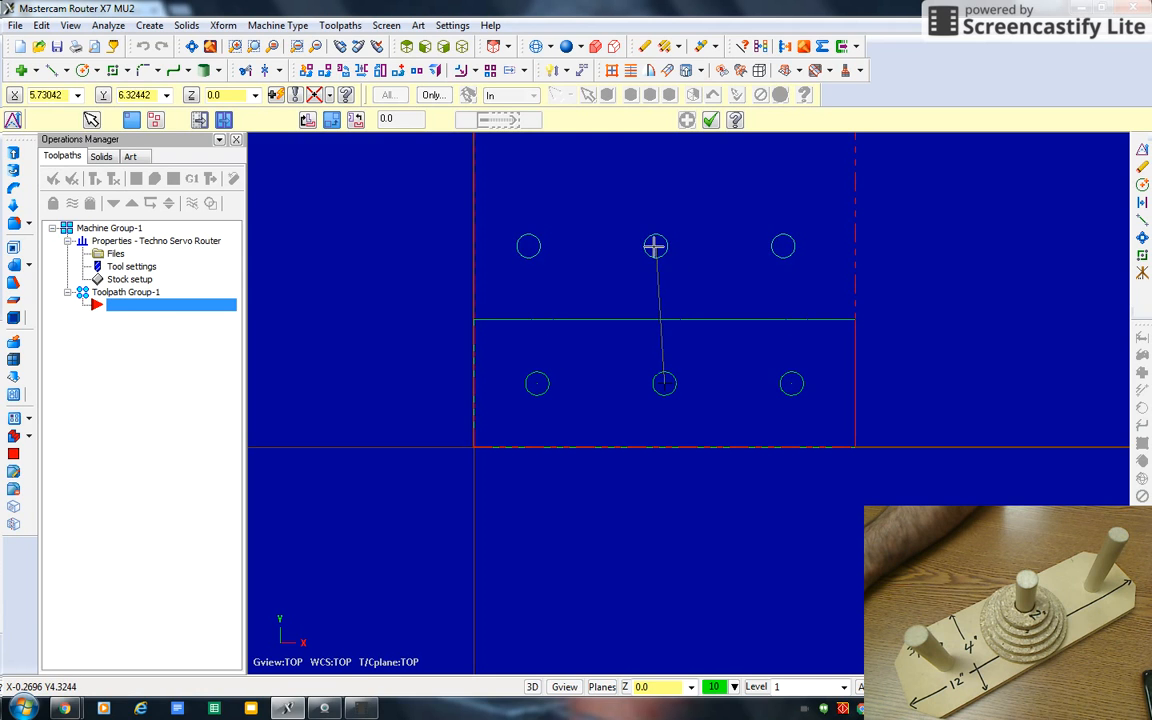
click(658, 237)
scroll(692, 322, down, 2)
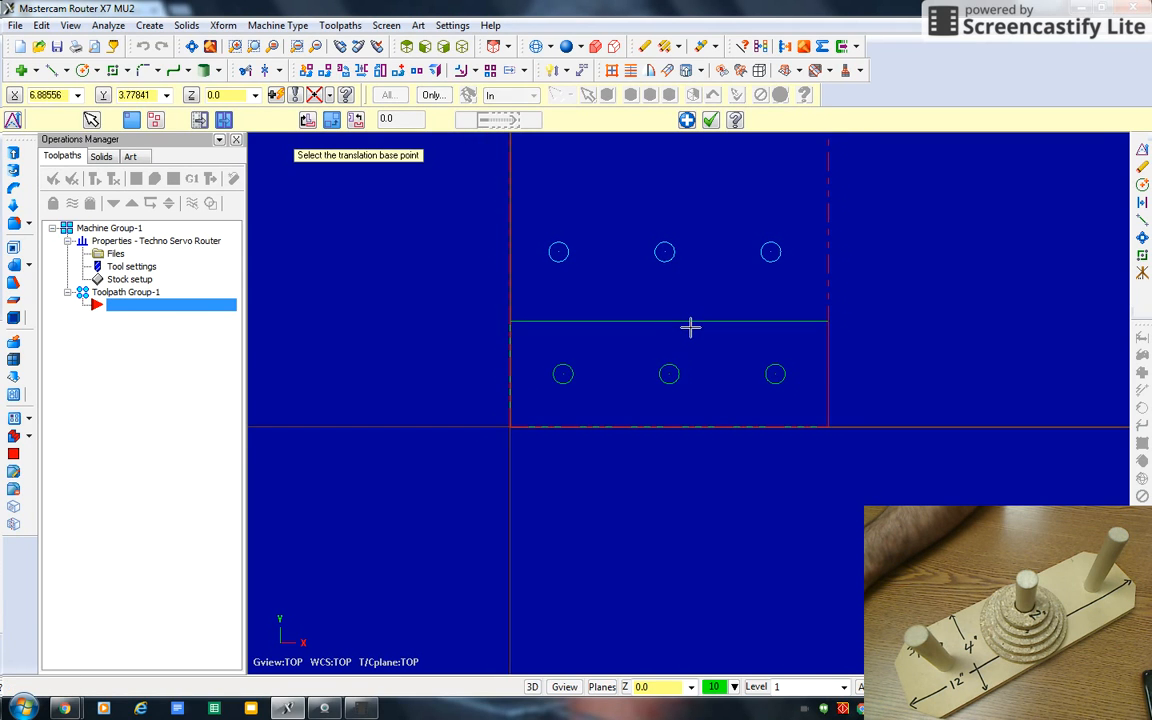
click(710, 120)
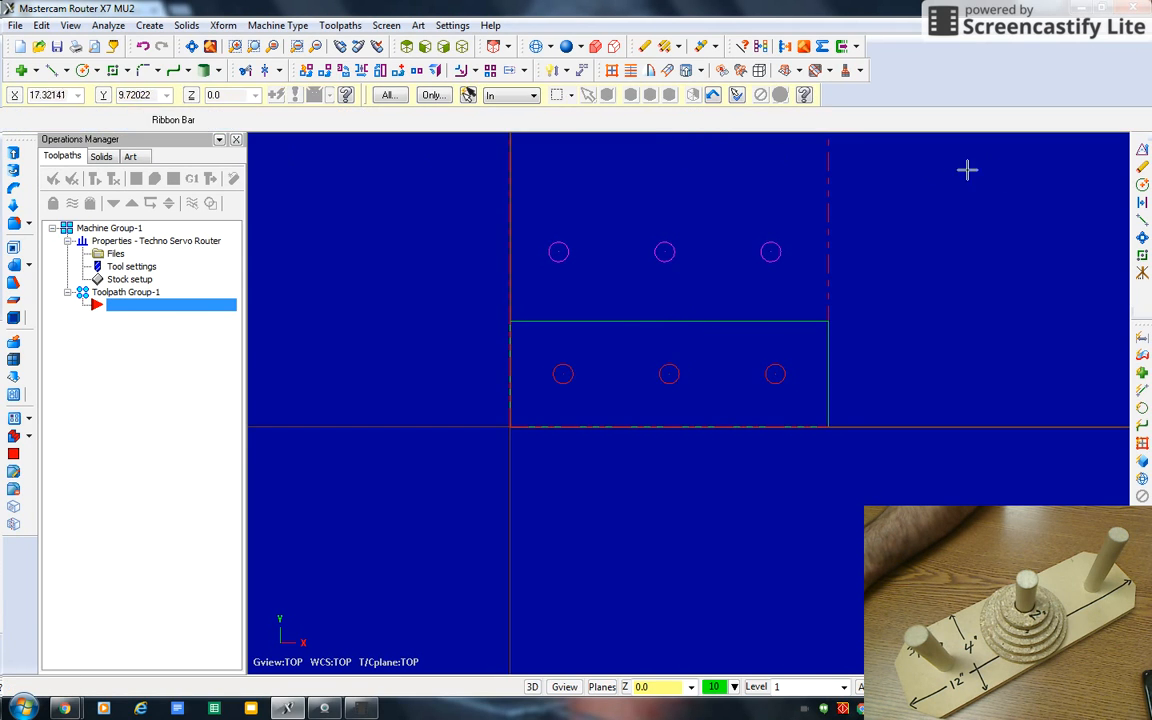
Use the Drag transform to copy the new row of three circles about 3 inches higher, forming a third row.
click(1142, 152)
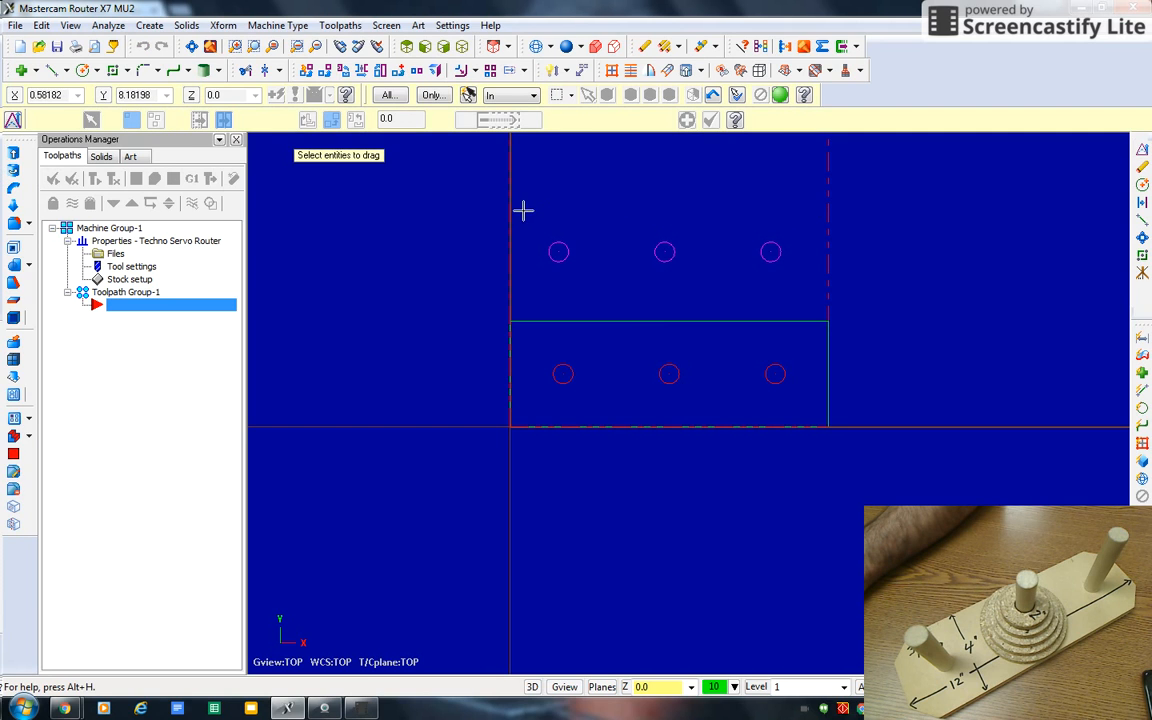
drag(523, 210, 803, 288)
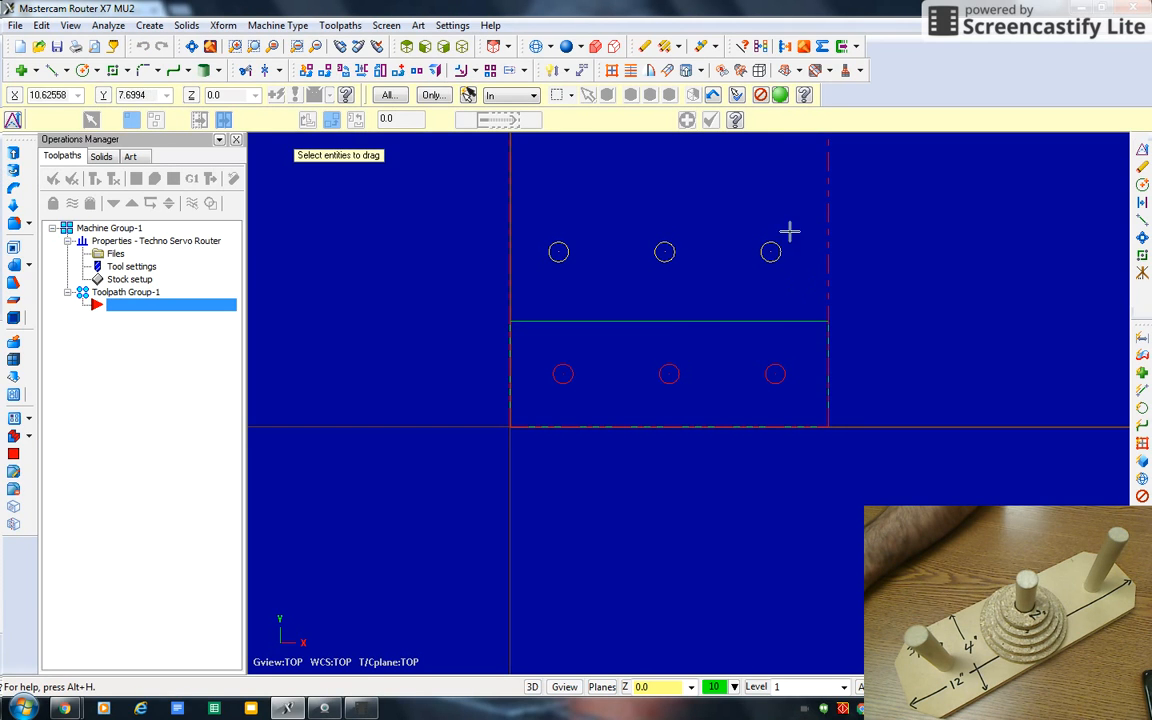
click(780, 95)
click(665, 253)
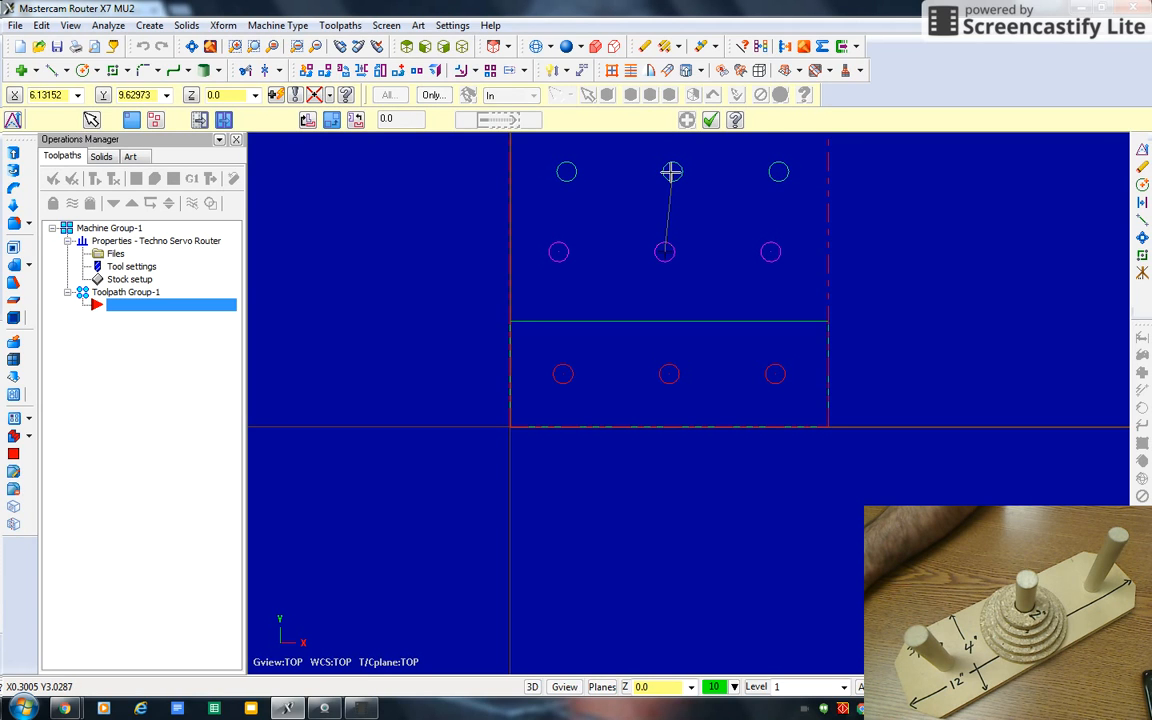
click(671, 172)
click(709, 121)
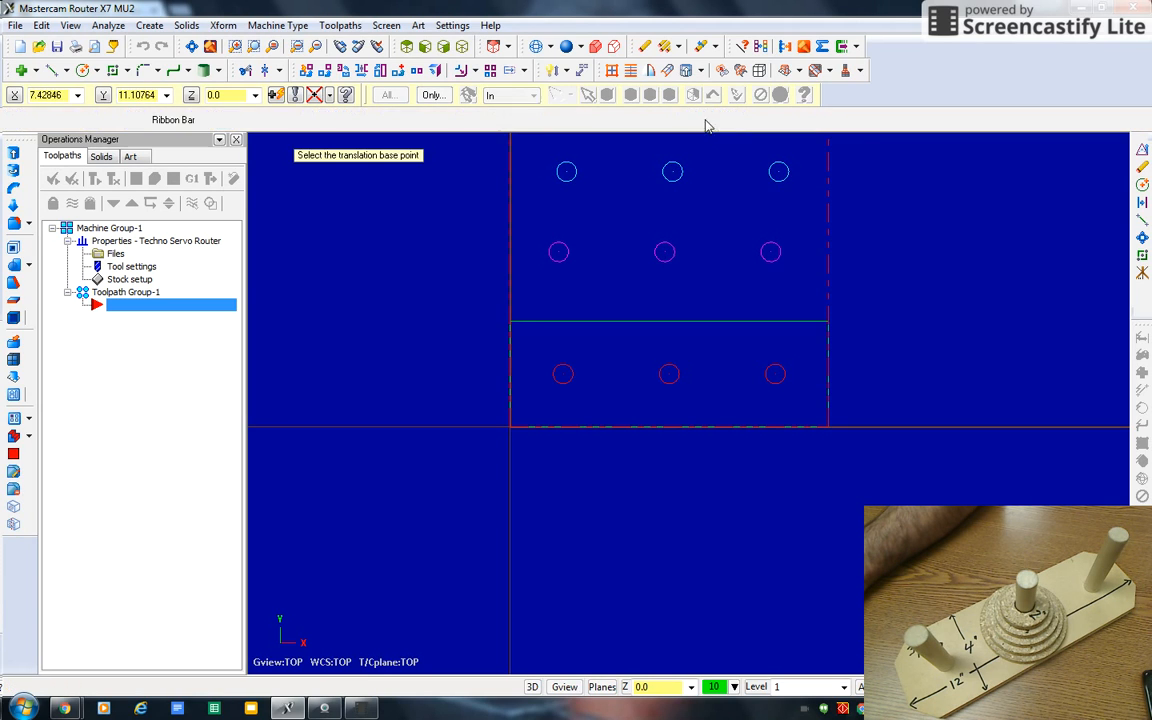
Create a 4 inch diameter circle concentric with the left hole of the middle row, and clear the transform colours from the geometry.
click(193, 47)
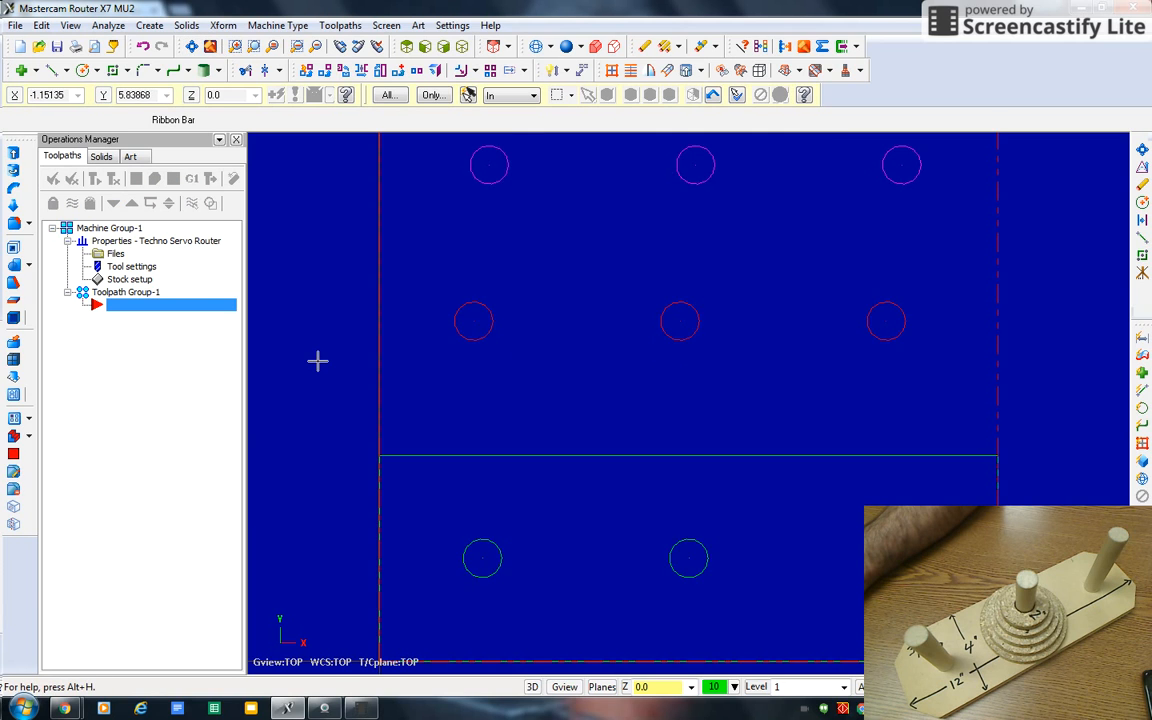
scroll(317, 362, down, 1)
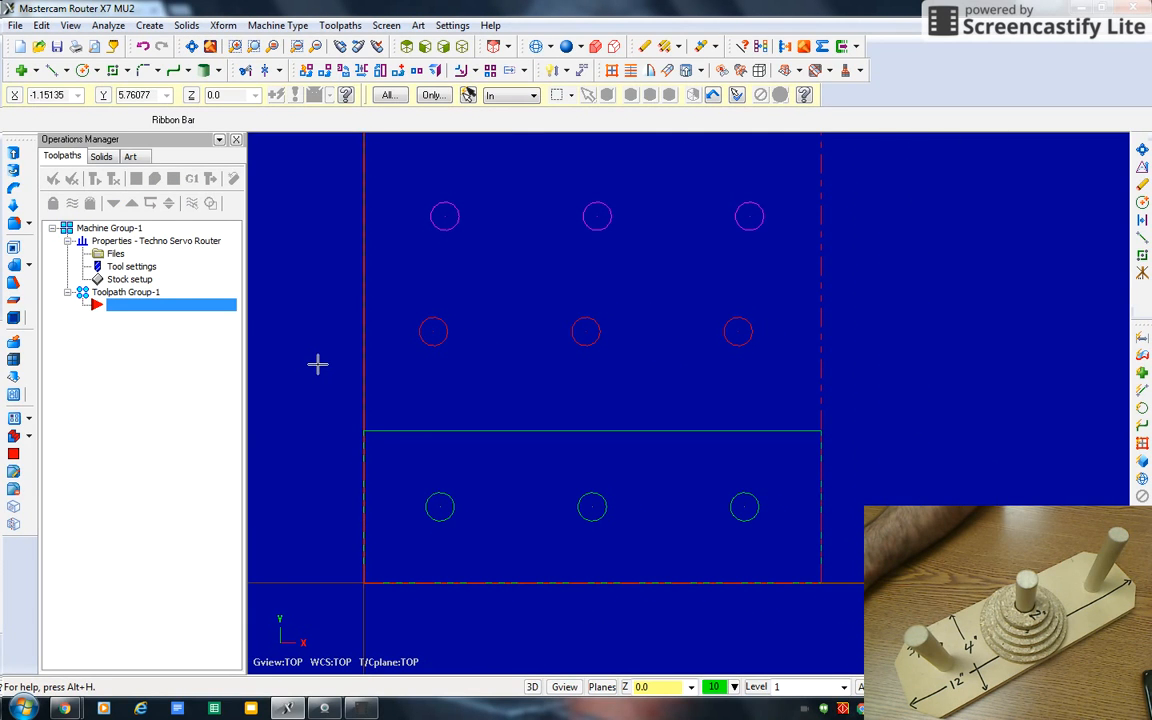
click(149, 25)
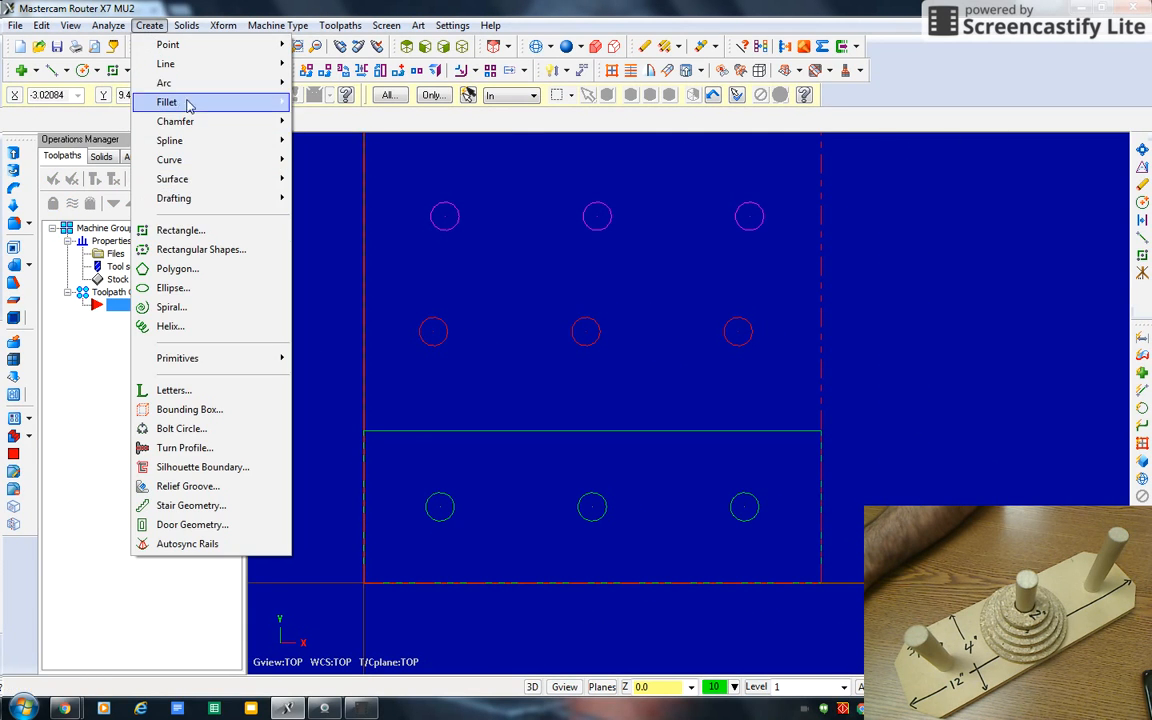
mouse_move(185, 83)
click(340, 104)
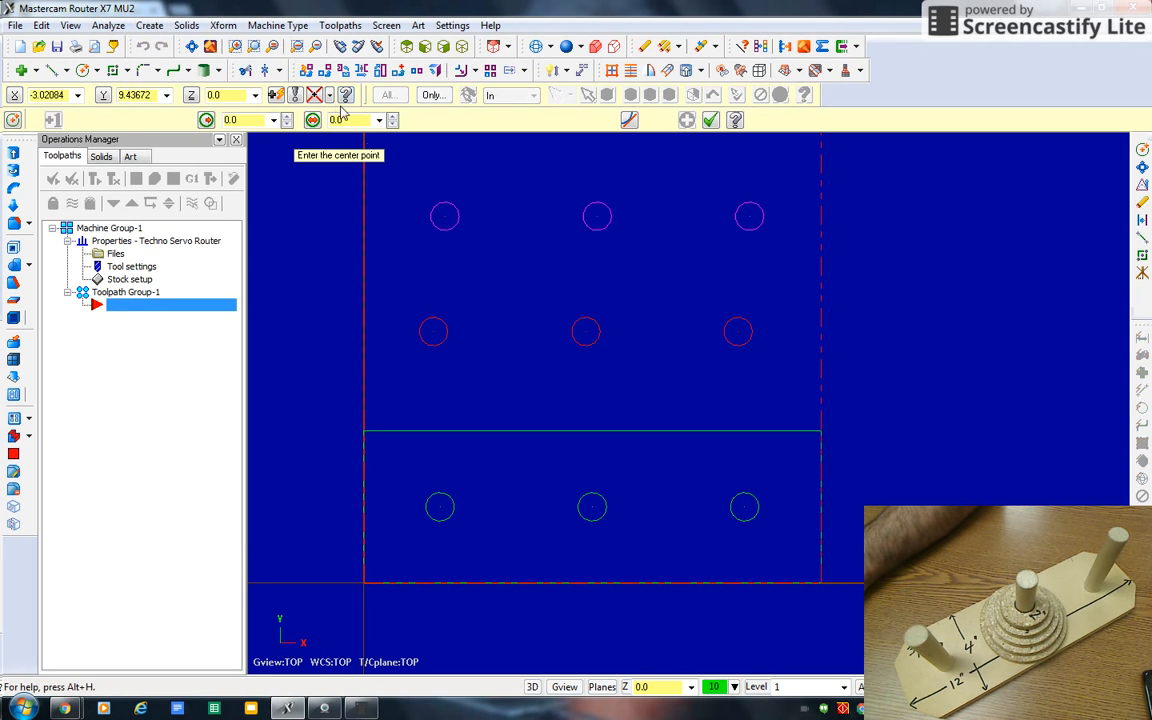
click(433, 332)
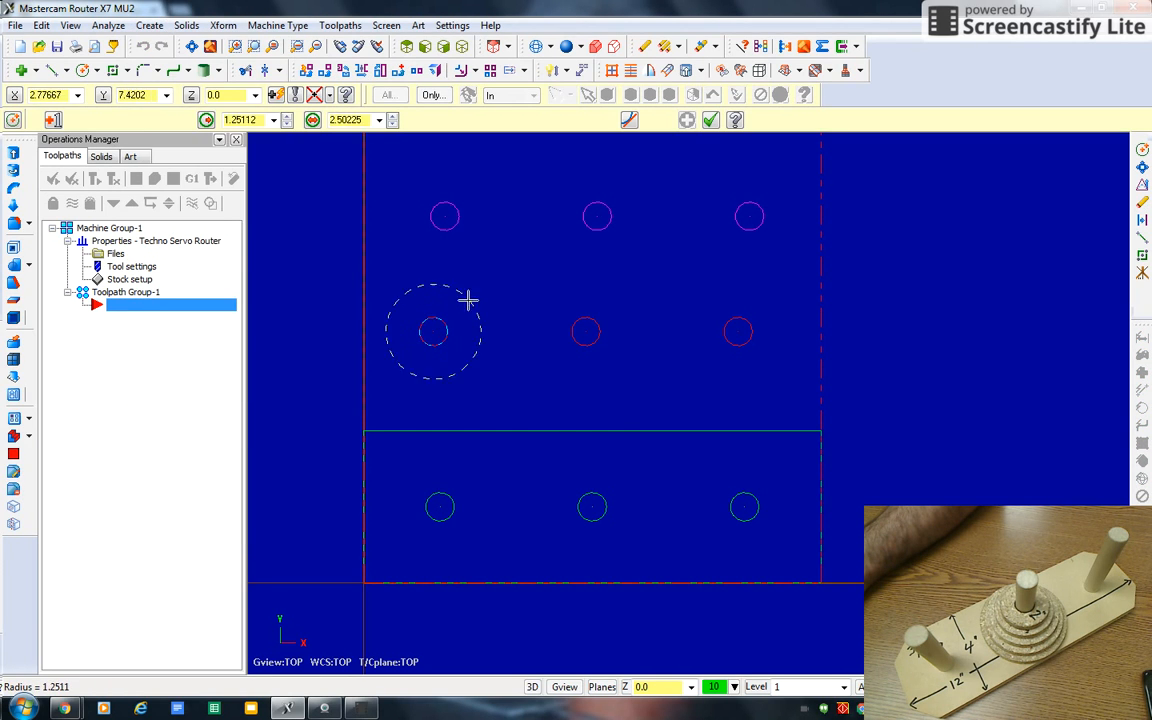
click(368, 119)
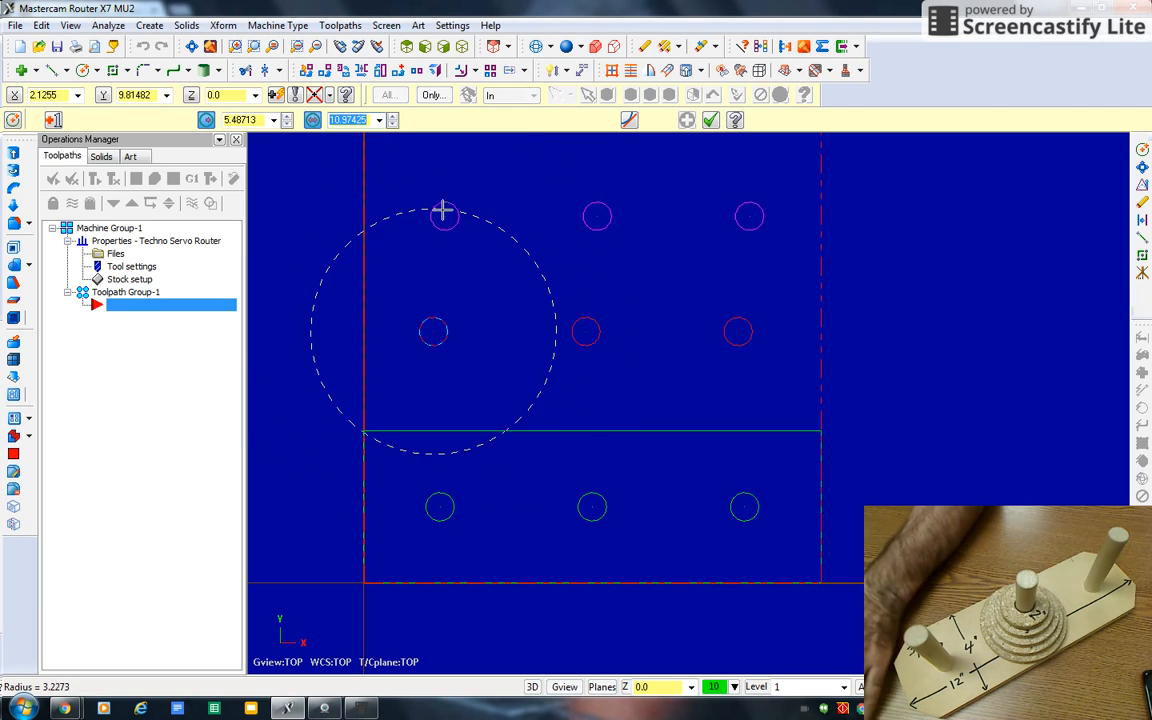
text(4)
key(Return)
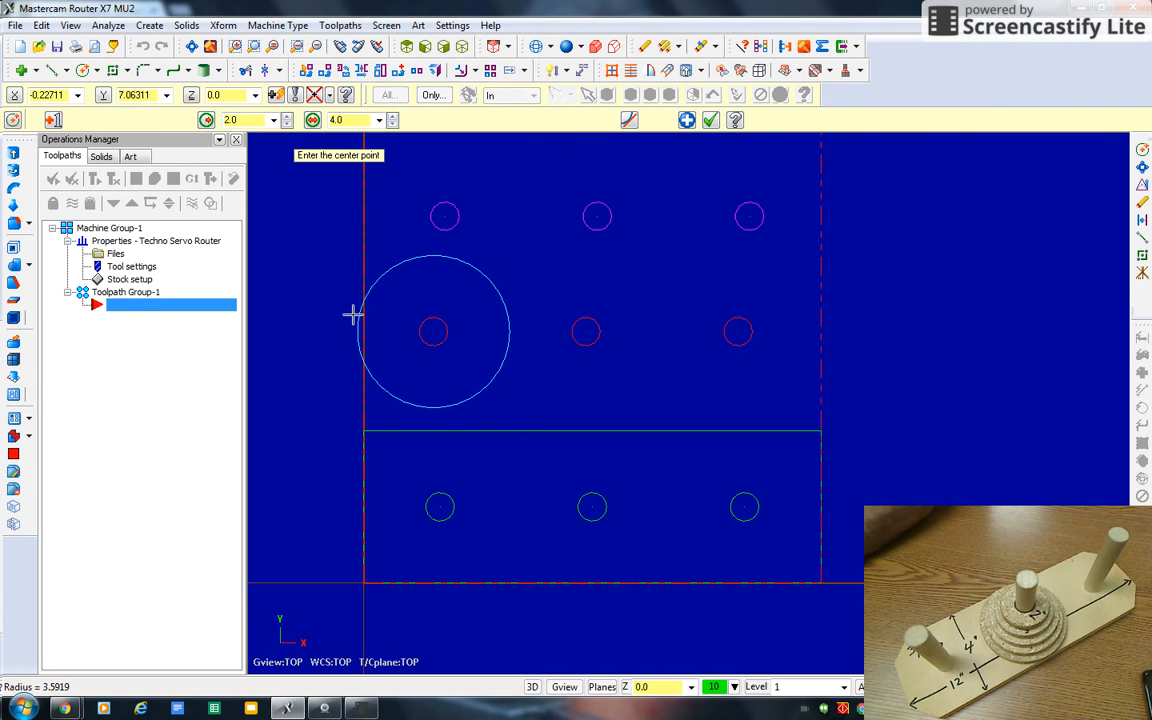
click(708, 120)
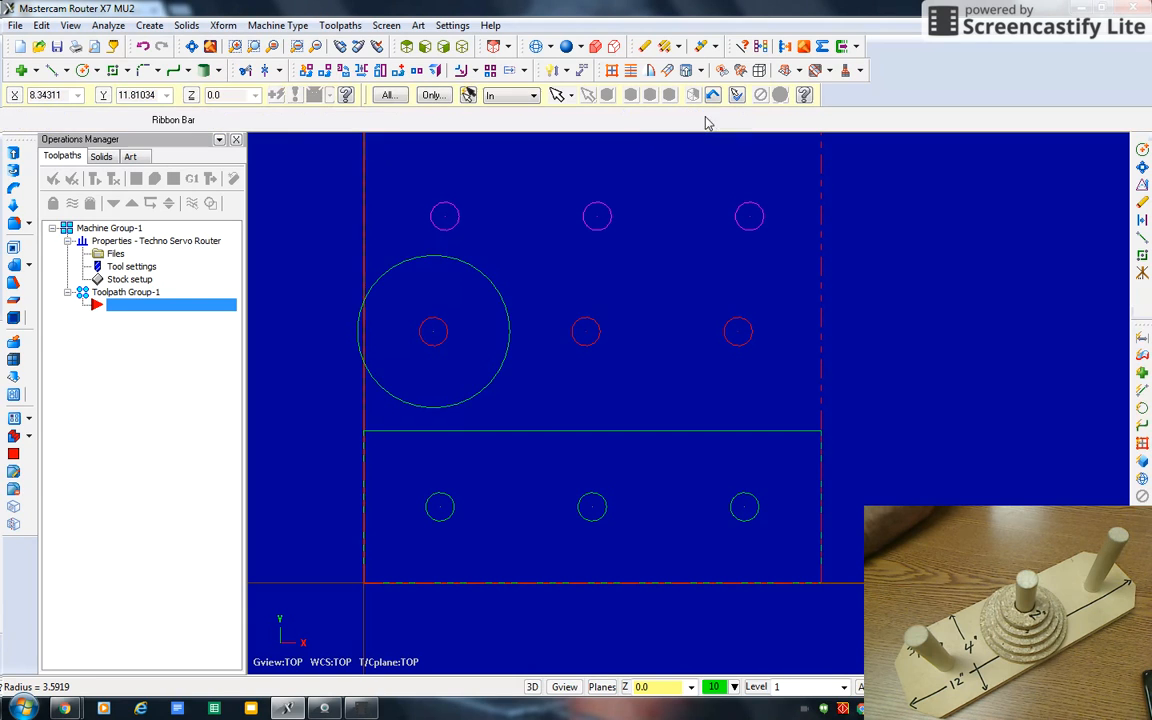
click(759, 47)
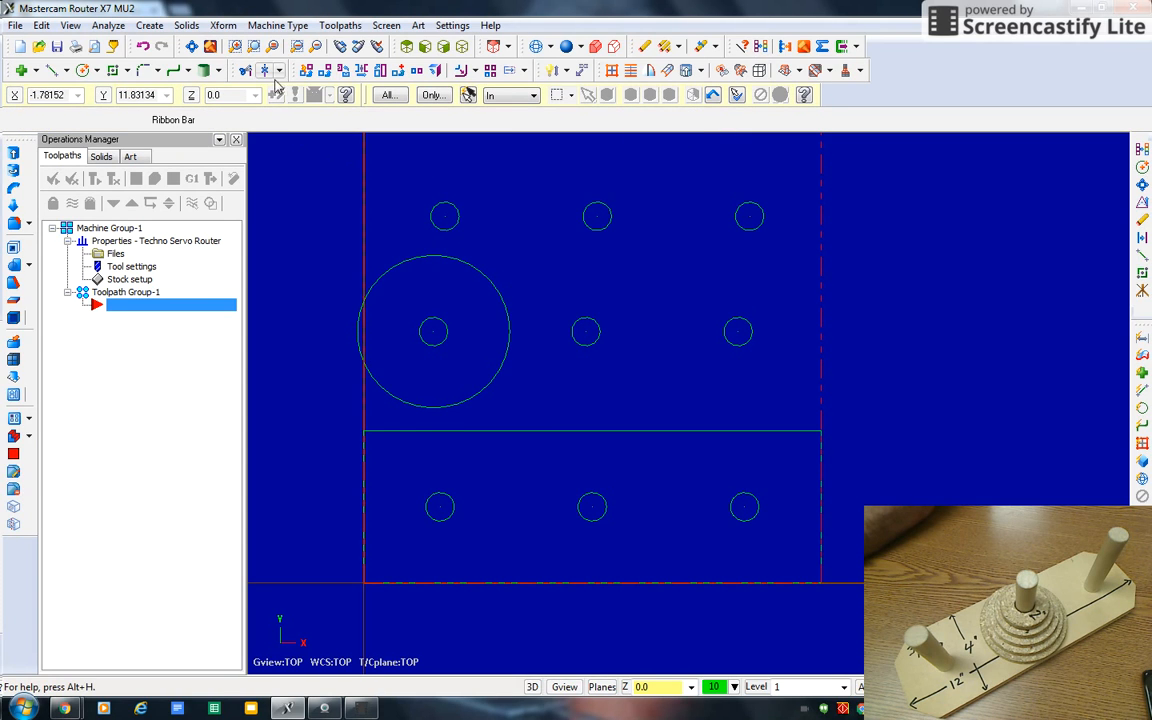
Create a 3.5 inch diameter circle concentric with the centre hole of the middle row.
click(146, 25)
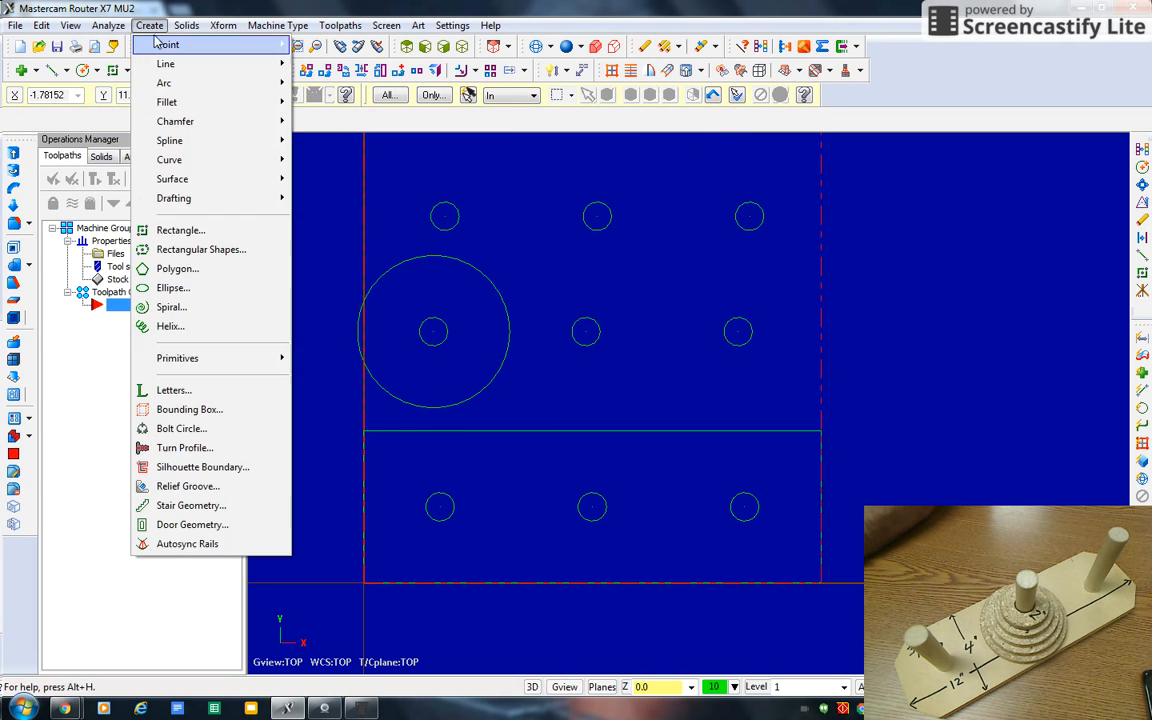
mouse_move(160, 83)
click(337, 103)
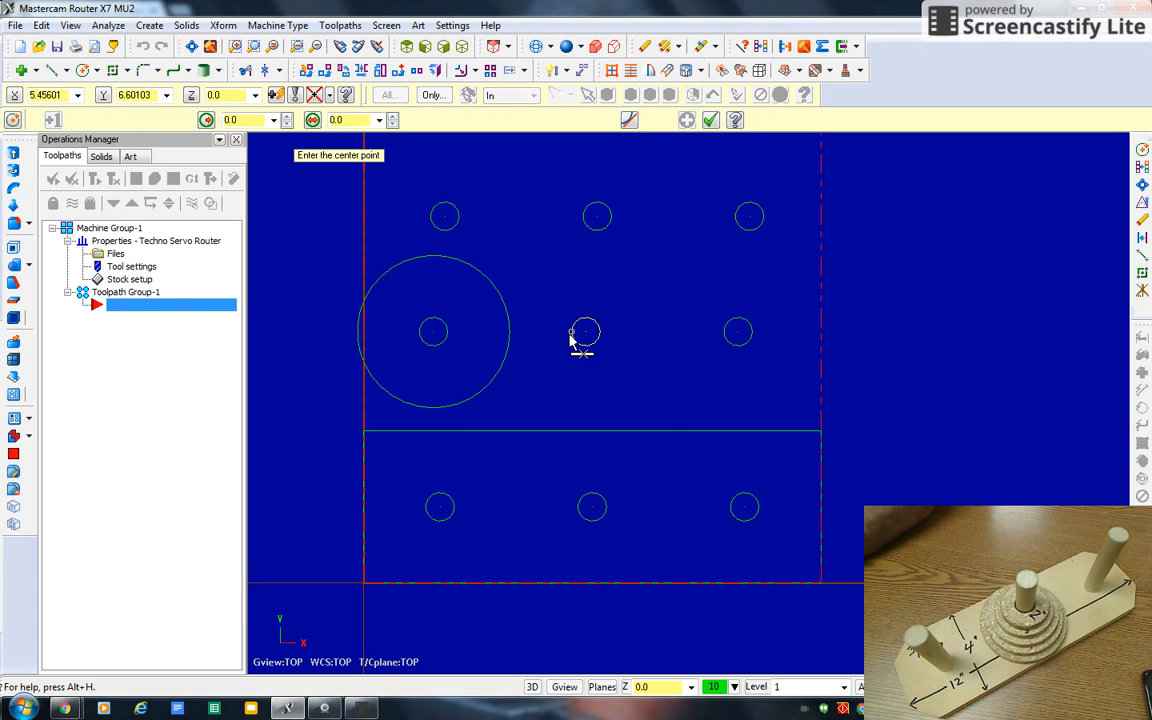
click(584, 334)
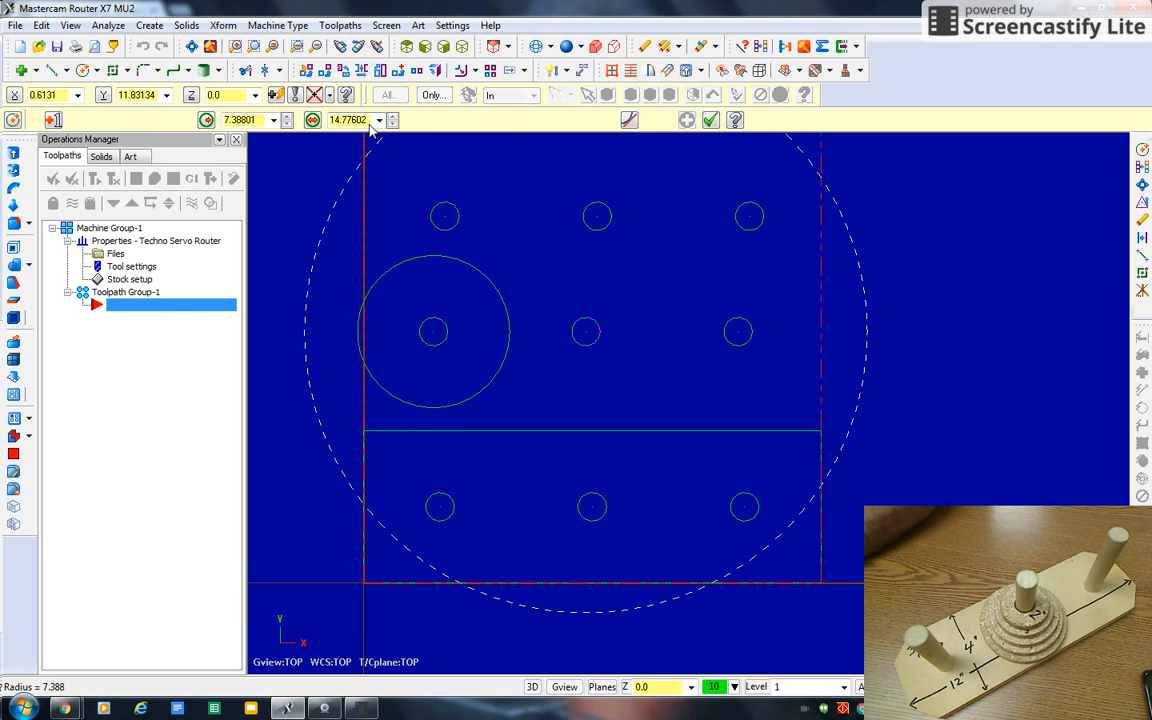
click(350, 120)
text(3)
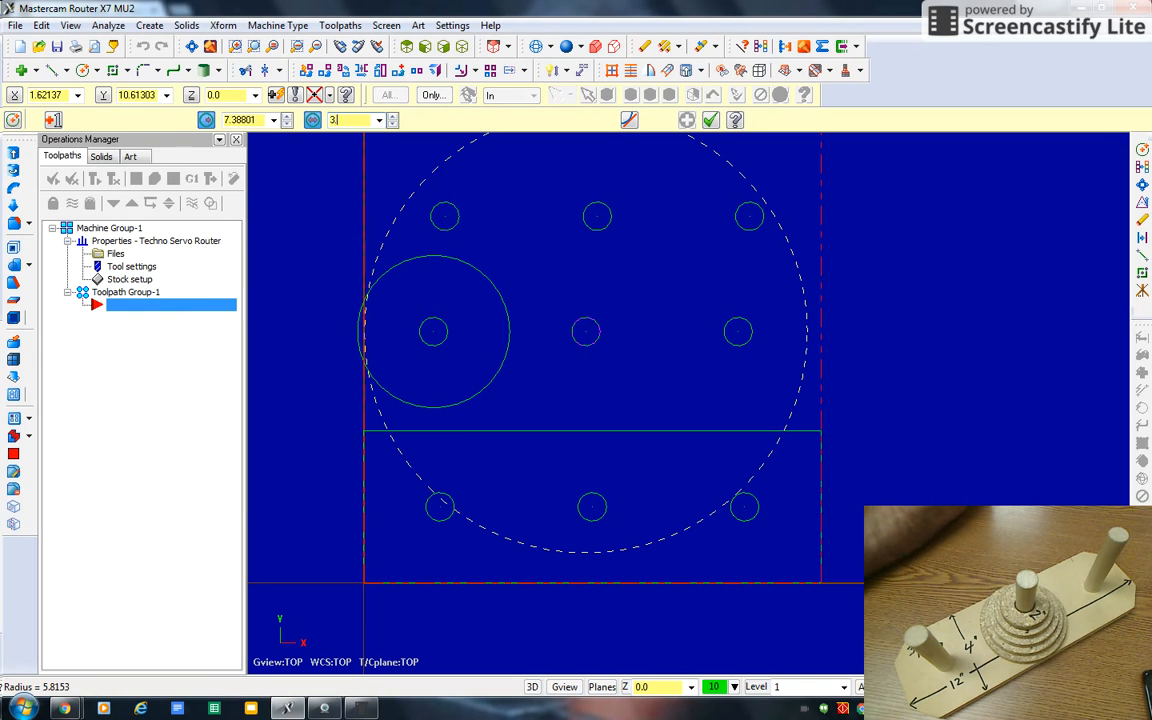
text(.5)
key(Return)
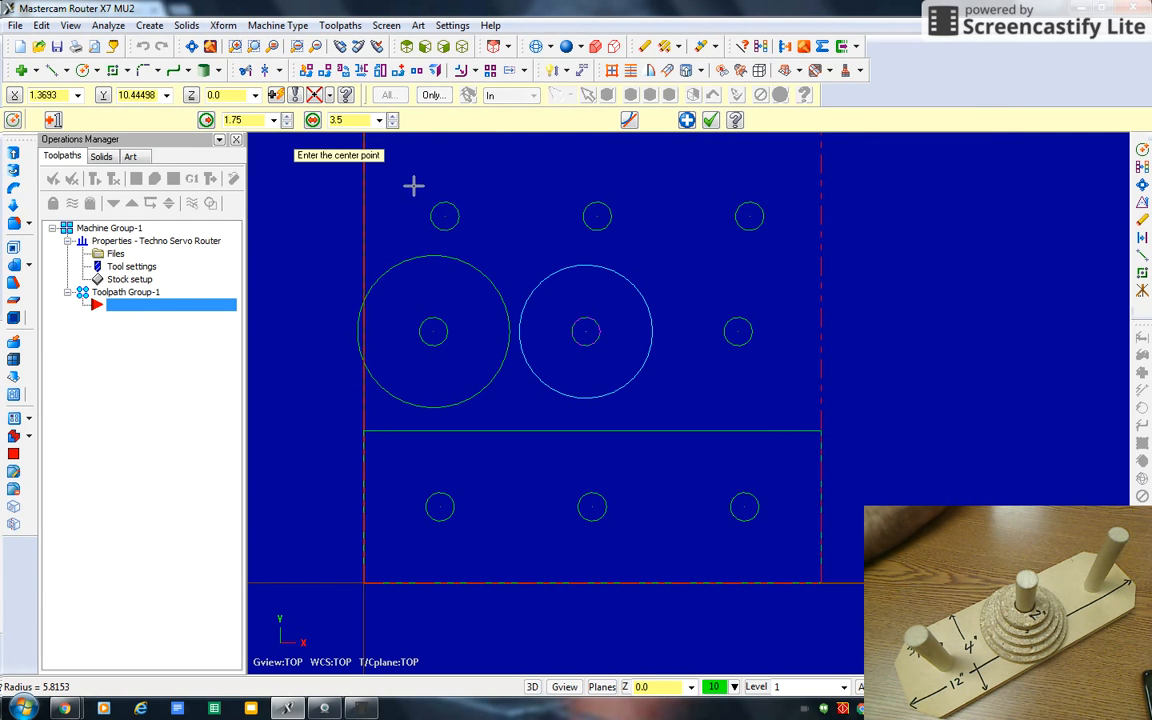
Create a 3 inch diameter circle concentric with the right hole of the middle row.
click(737, 332)
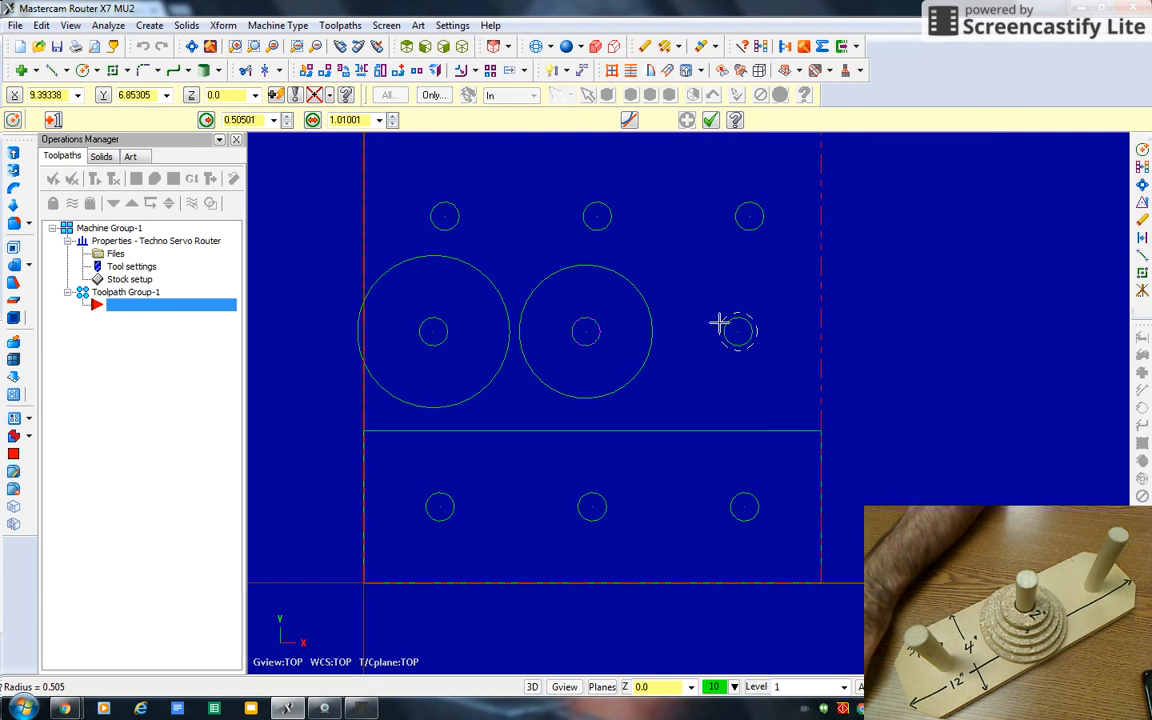
click(367, 119)
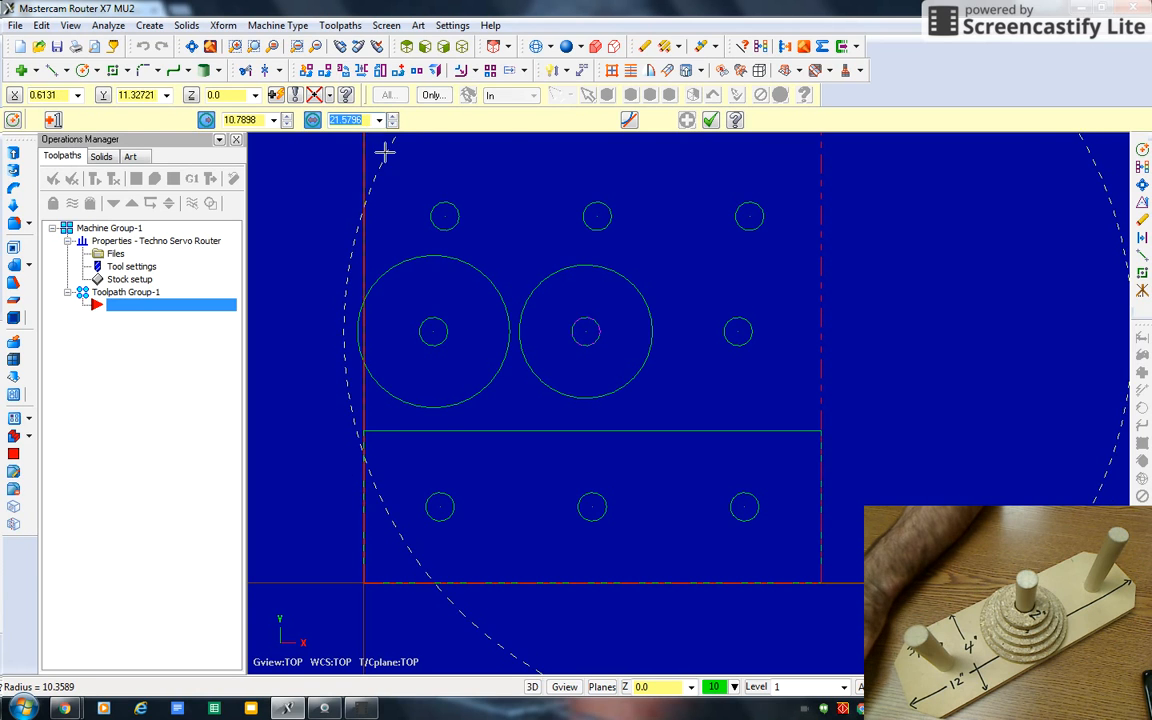
text(3)
key(Return)
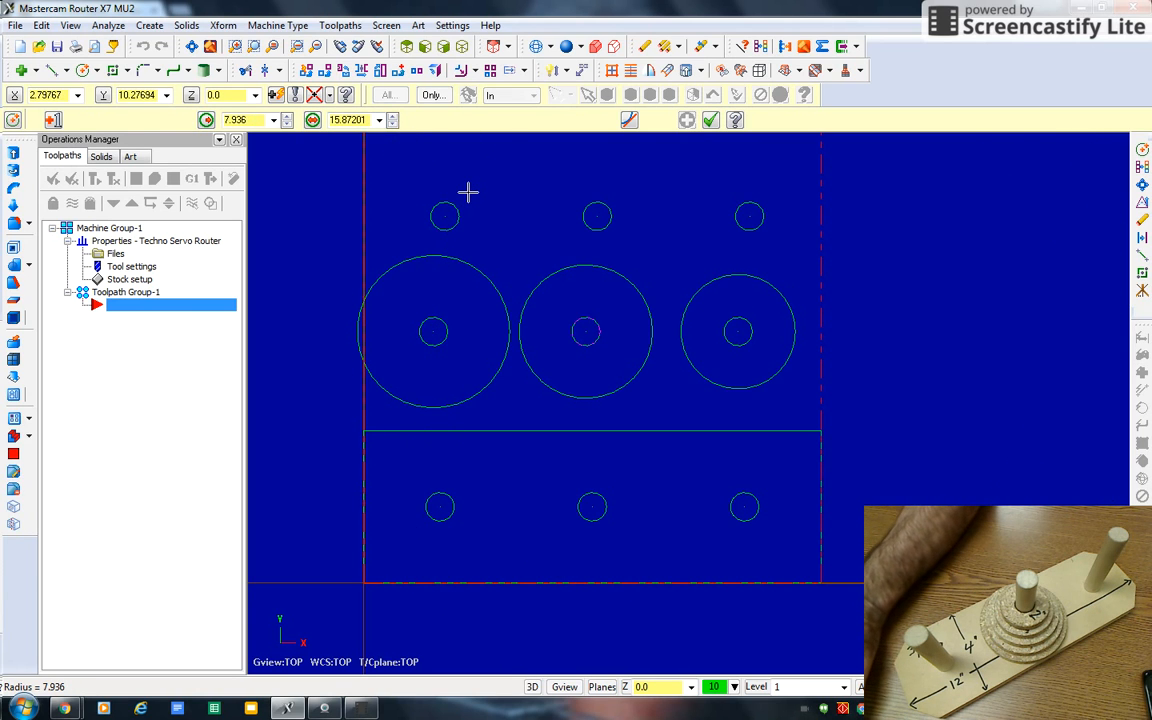
Create a 2.5 inch diameter circle concentric with the left hole of the top row.
key(Escape)
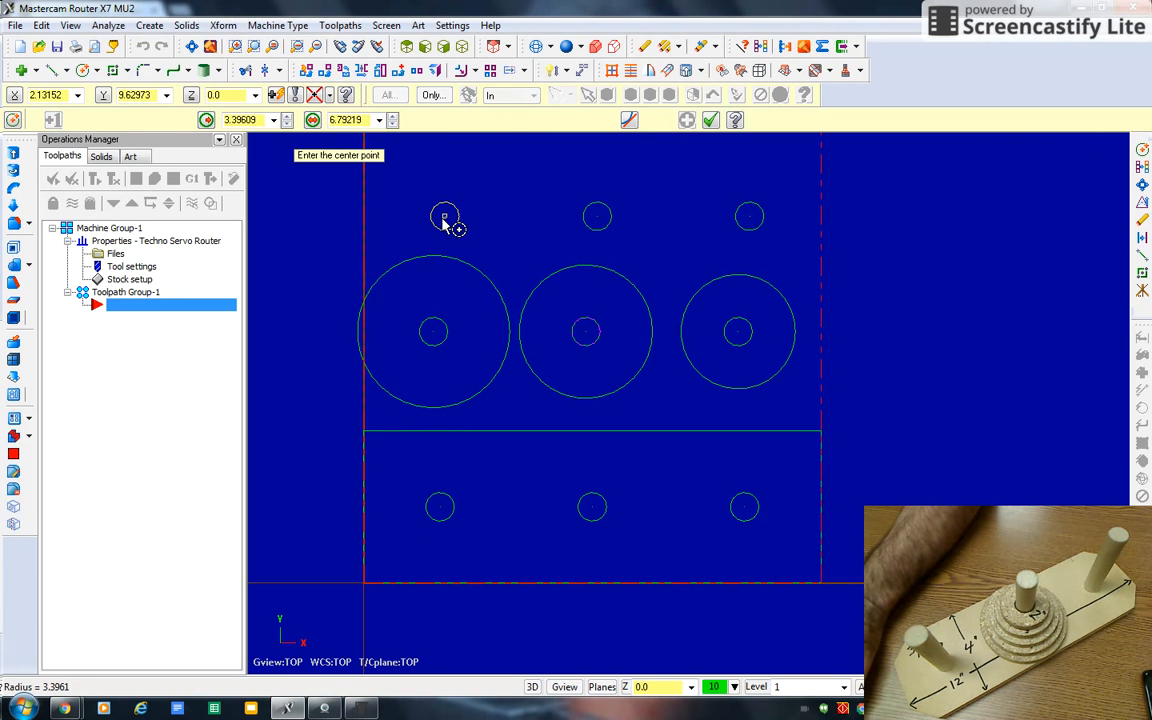
click(444, 217)
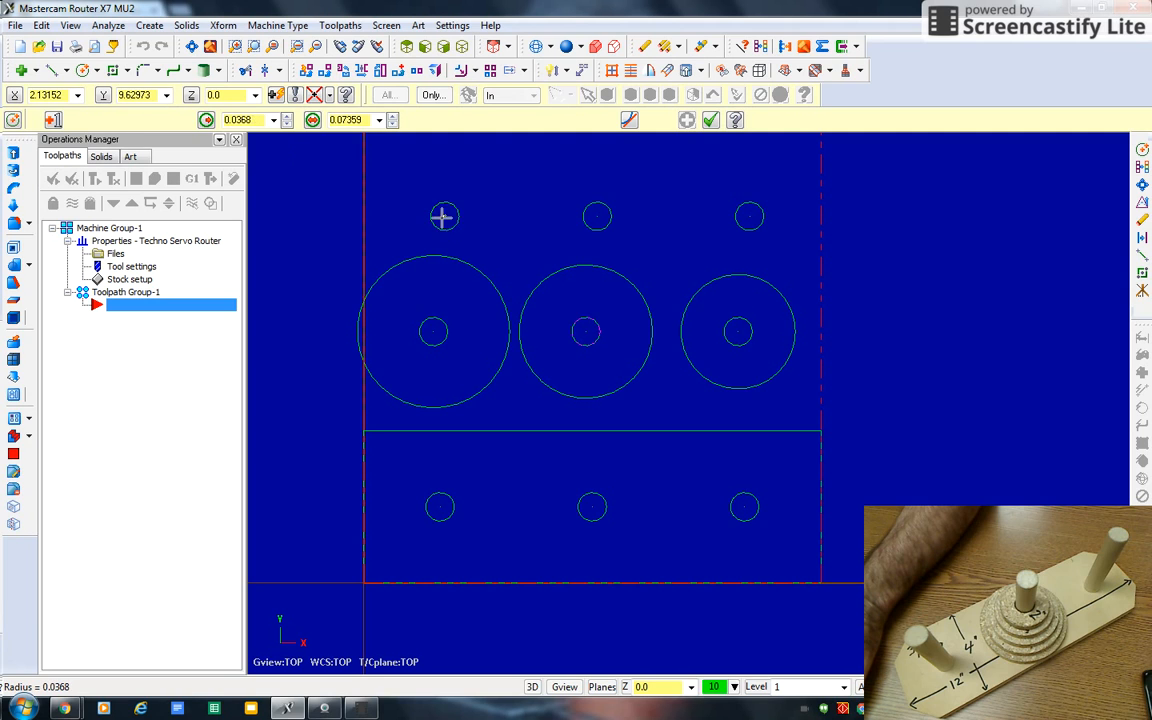
click(359, 120)
text(2)
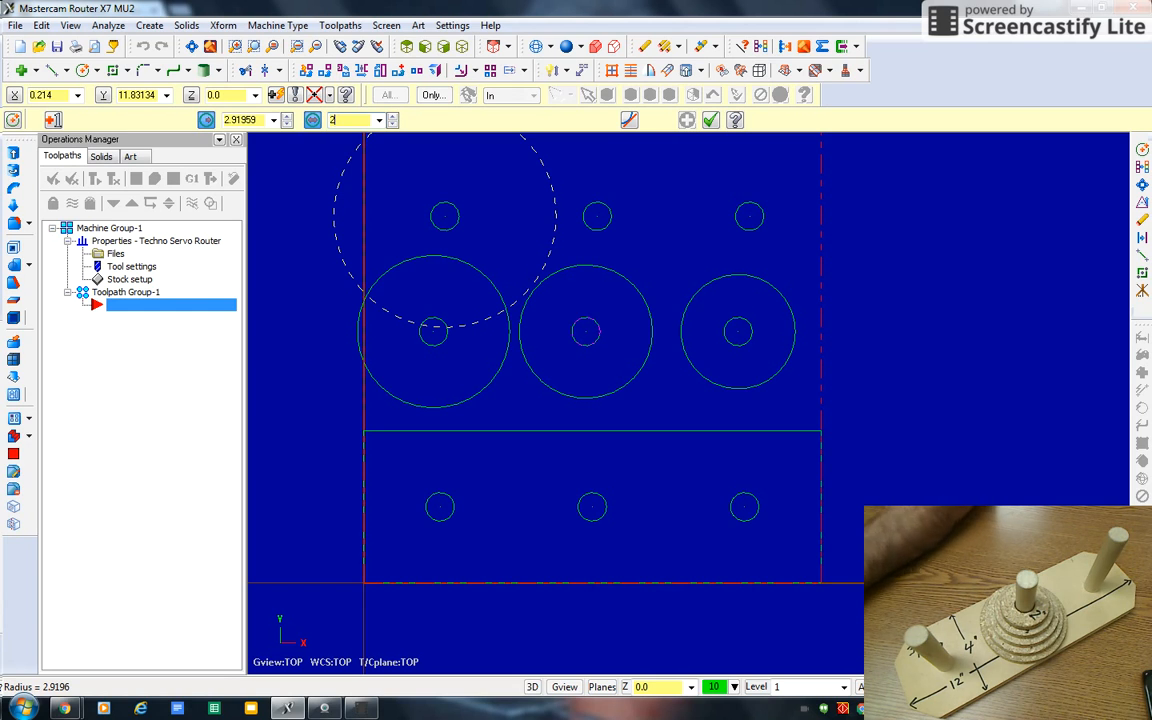
text(.5)
key(Return)
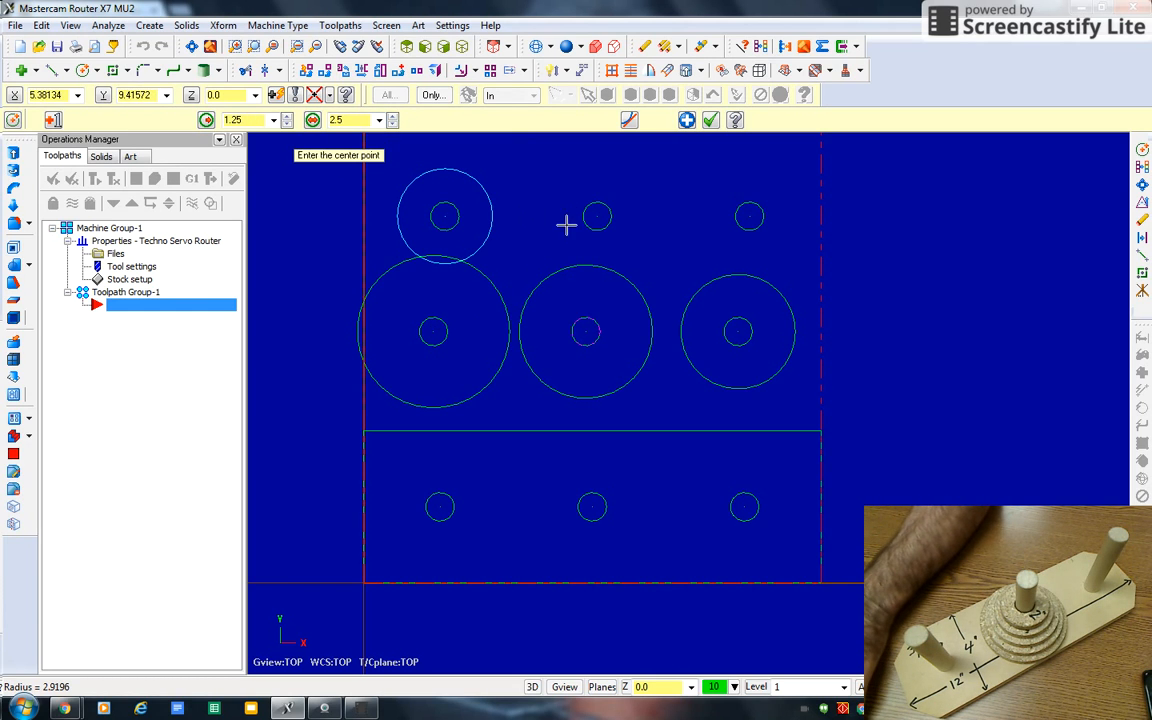
Create a 2 inch diameter circle concentric with the centre hole of the top row.
click(597, 217)
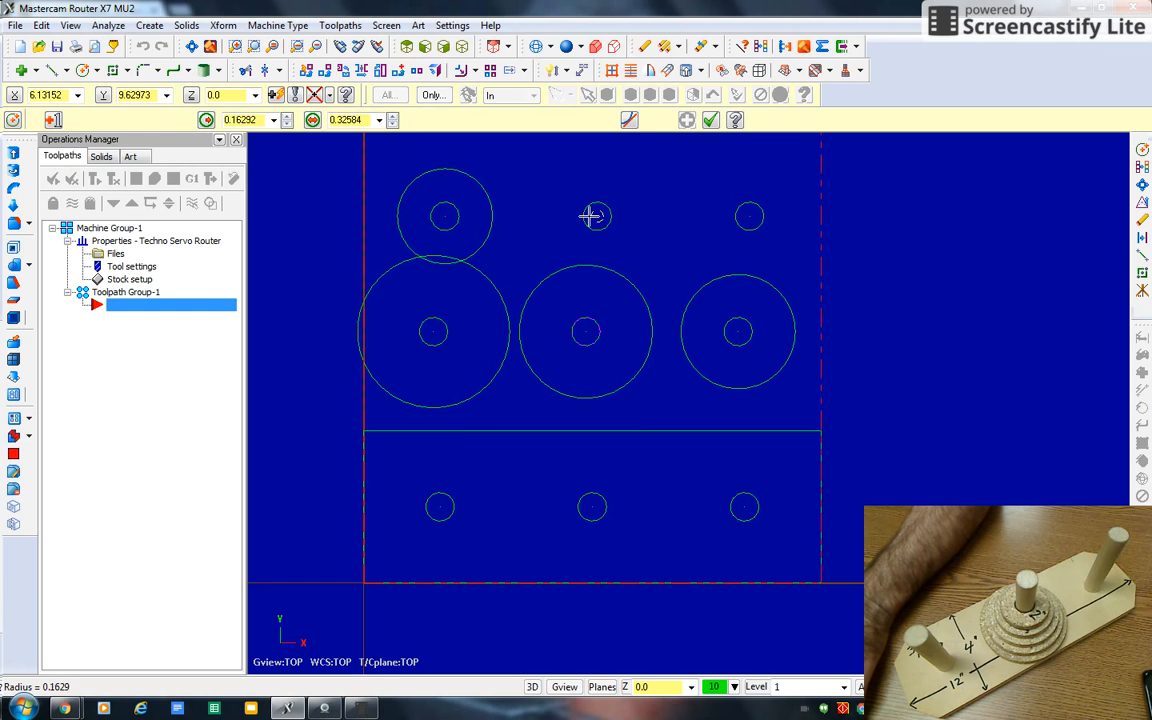
click(368, 120)
text(2)
key(Return)
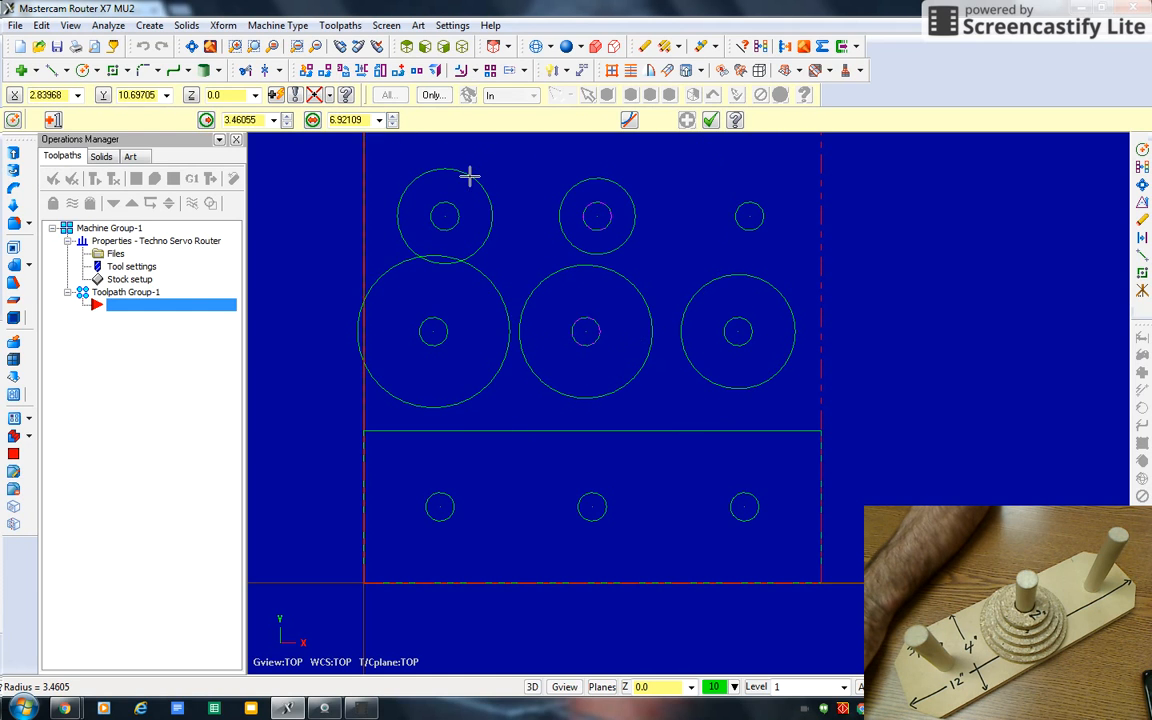
Create a 1.5 inch diameter circle concentric with the right hole of the top row and finish the circle command.
click(751, 220)
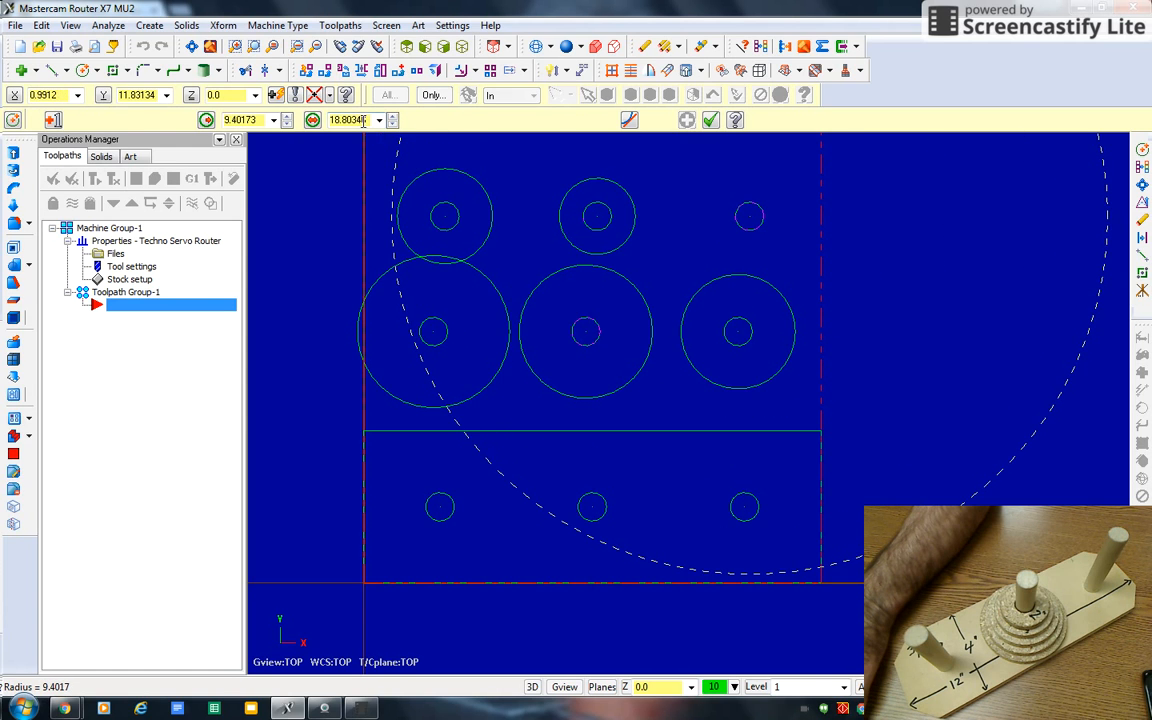
click(362, 119)
text(1.5)
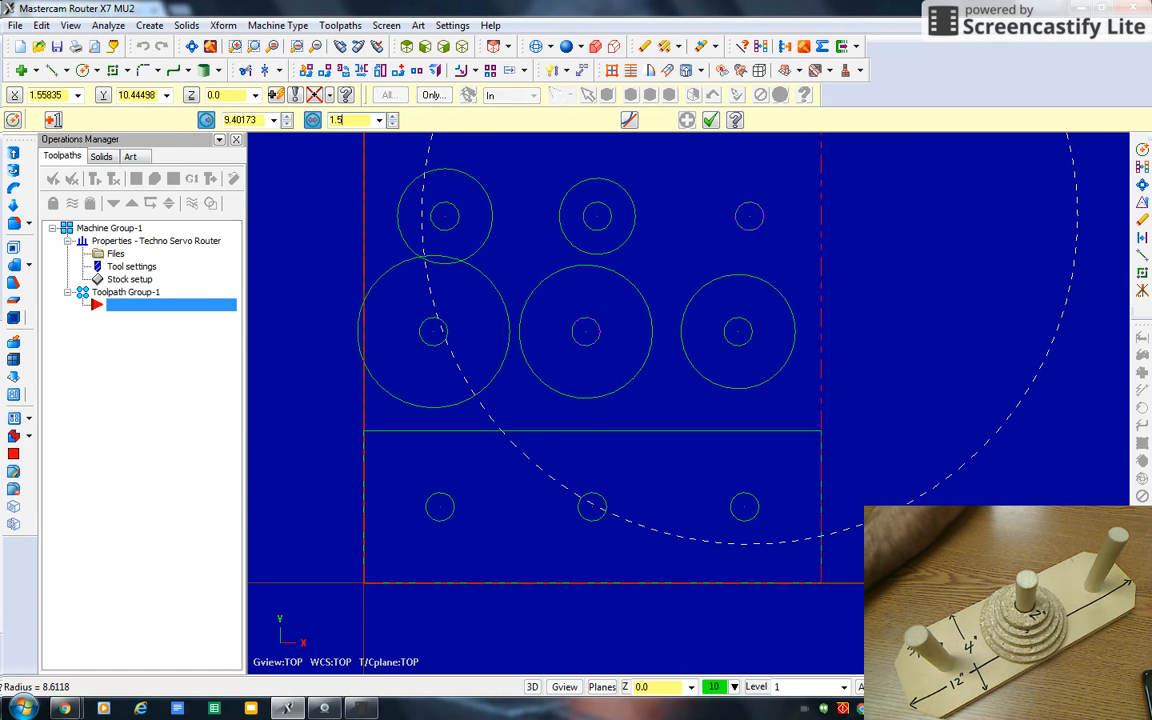
key(Return)
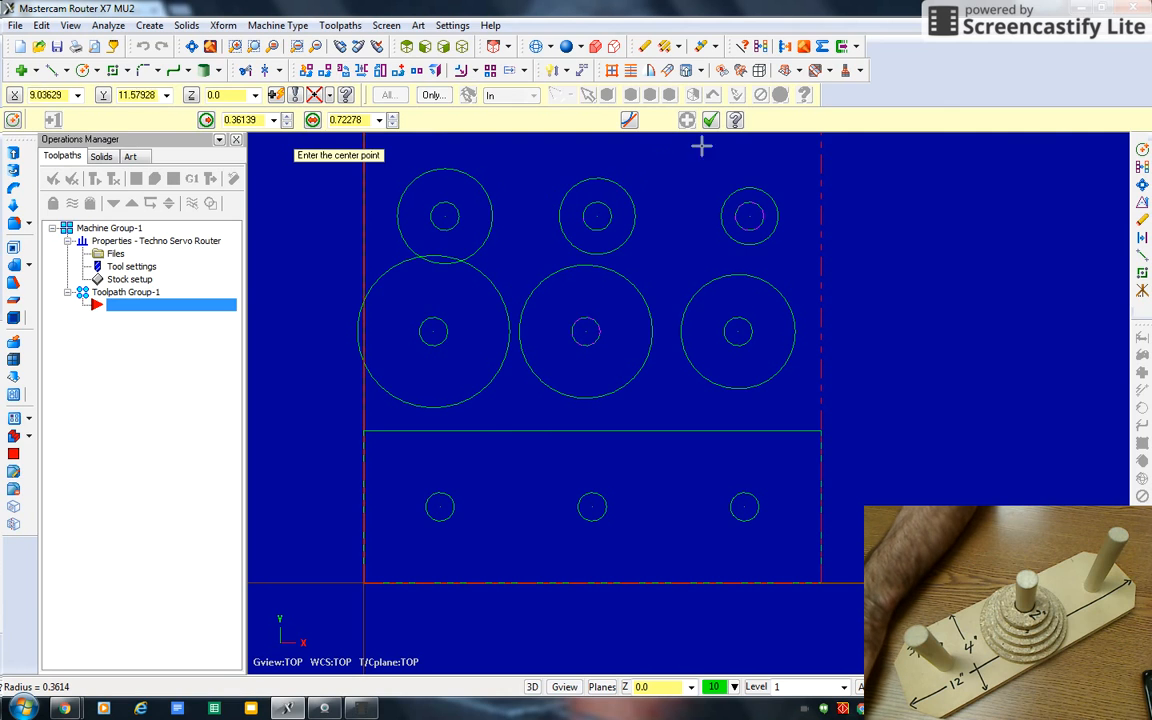
click(710, 120)
Drag the 1.5 inch disc and its hole about 0.39 inch right and 1.01 inches up, moving the originals instead of copying.
scroll(827, 334, down, 2)
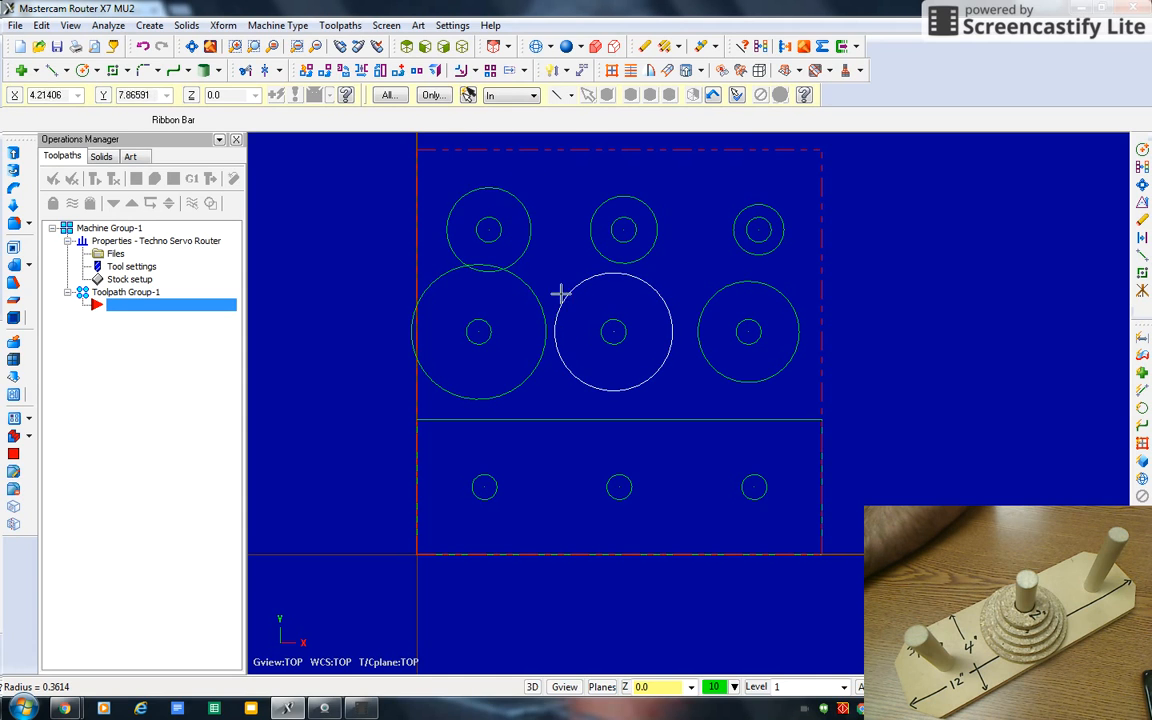
click(1140, 204)
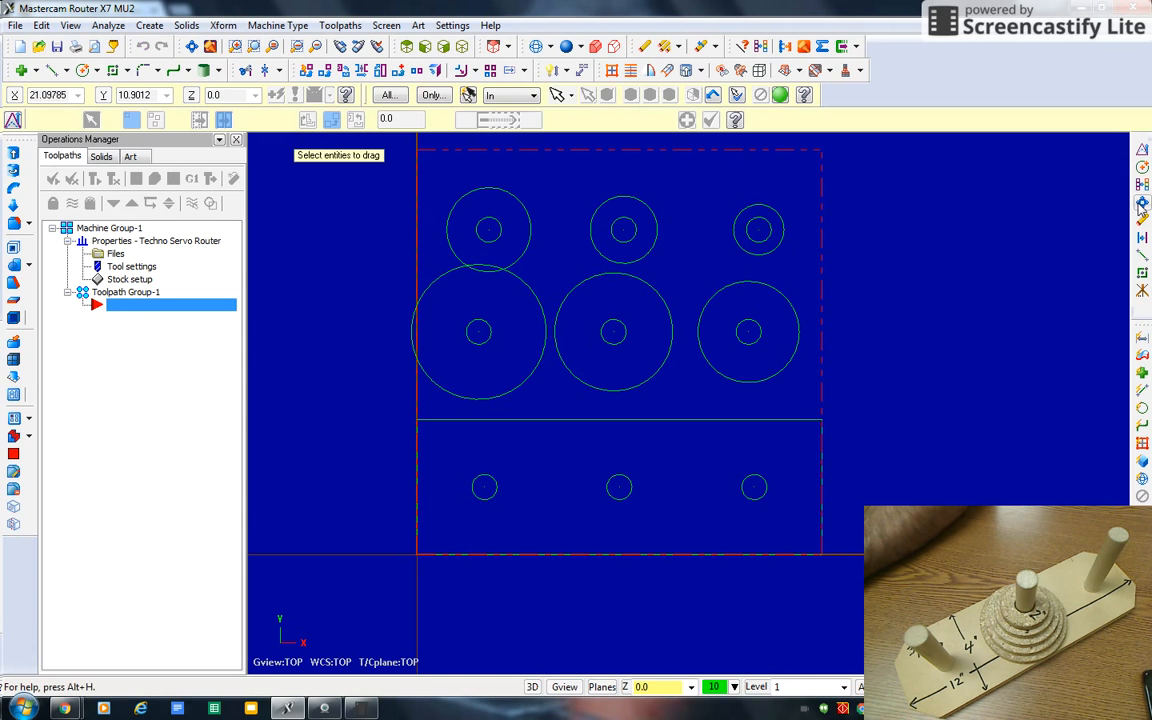
click(762, 232)
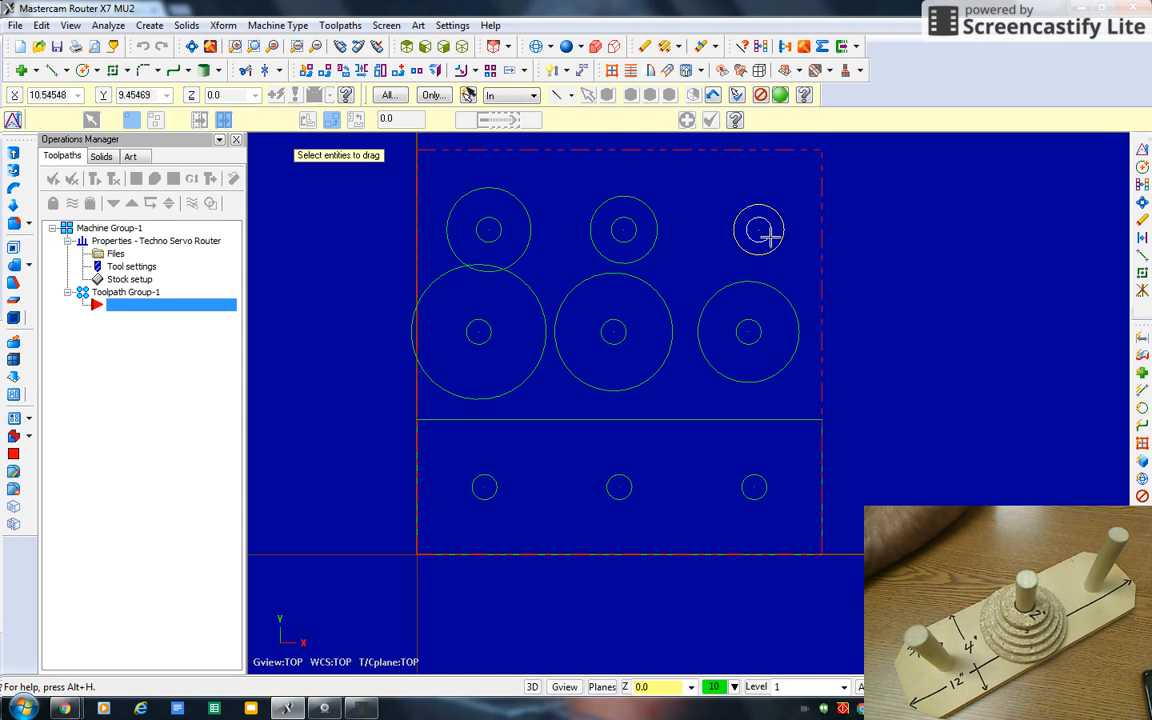
click(780, 94)
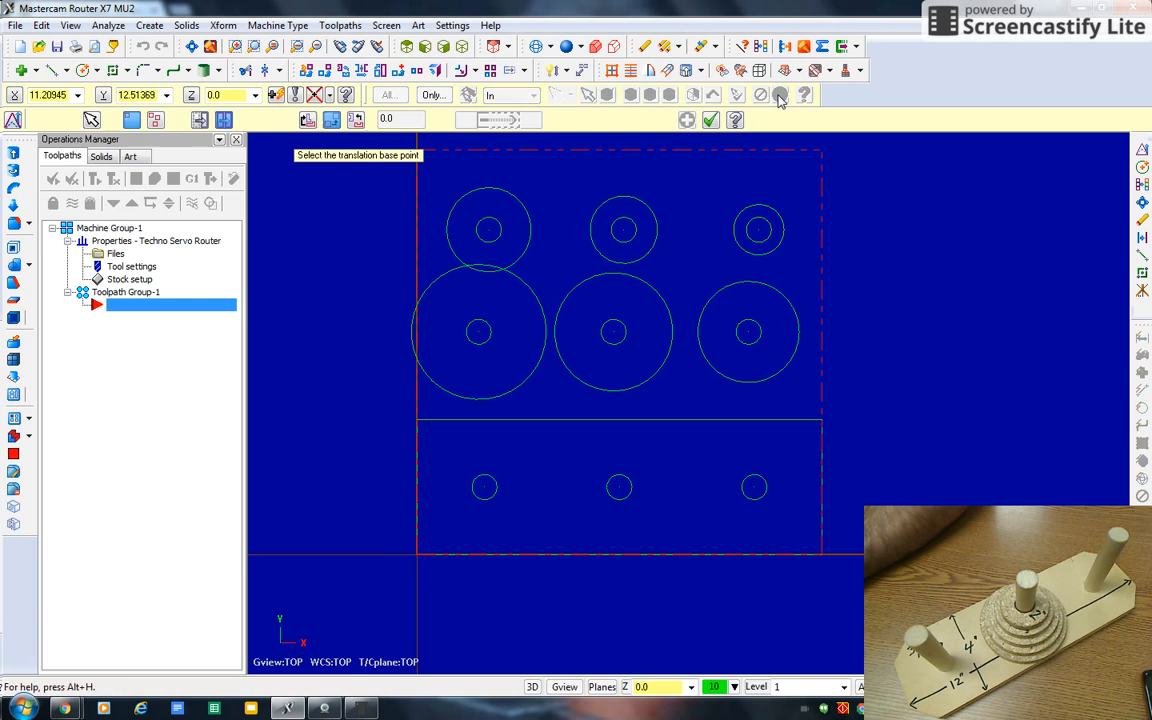
click(760, 230)
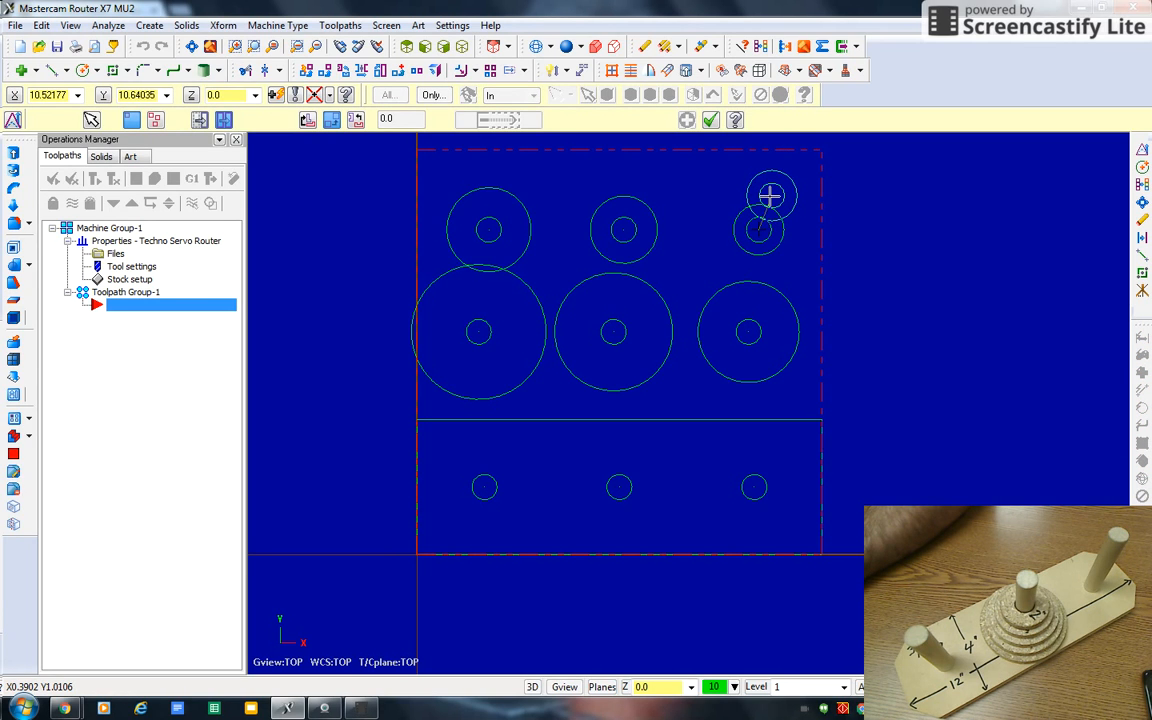
click(770, 196)
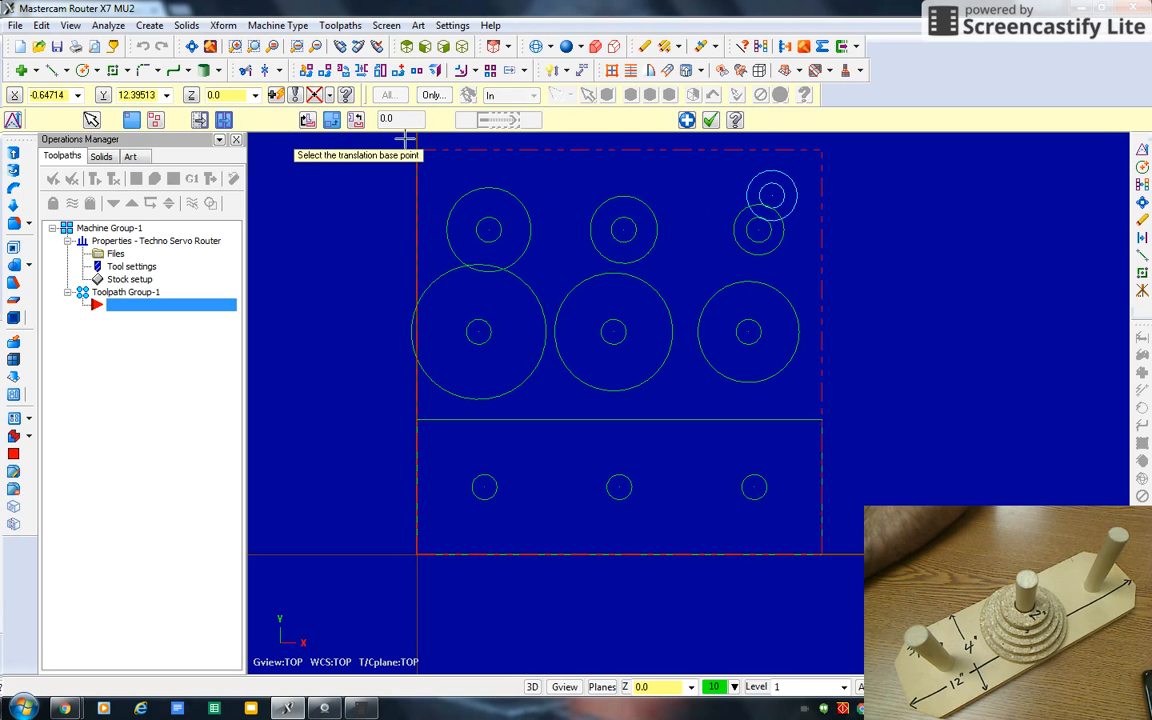
click(198, 121)
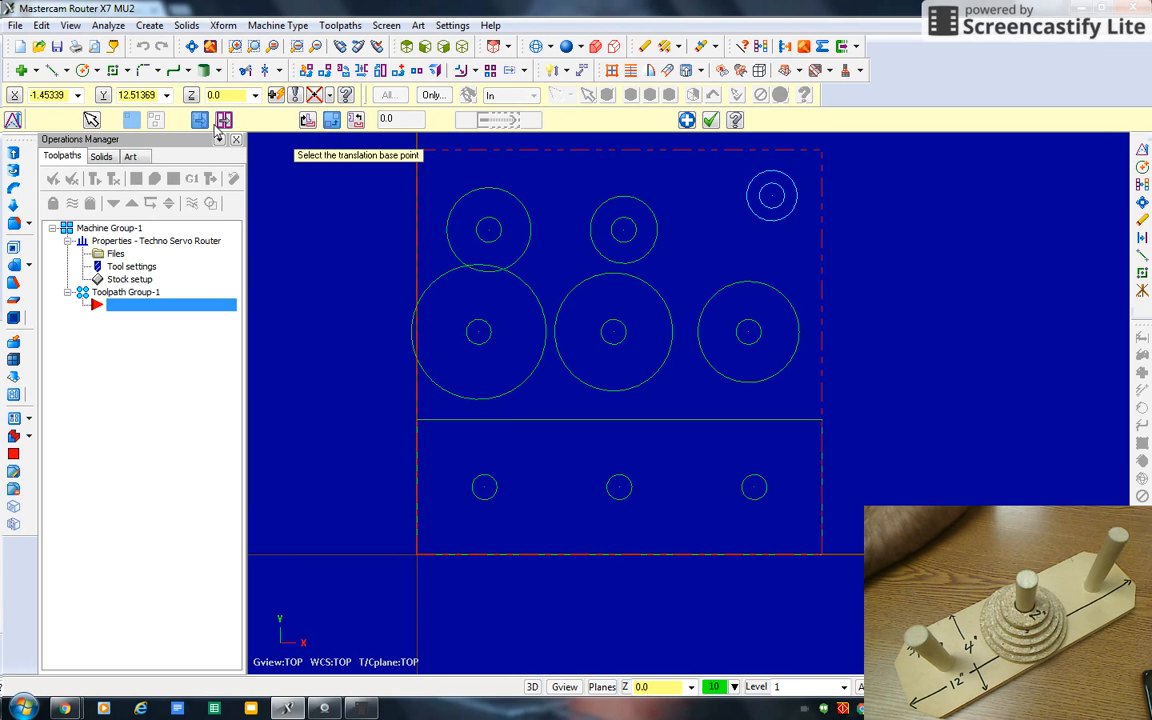
click(710, 119)
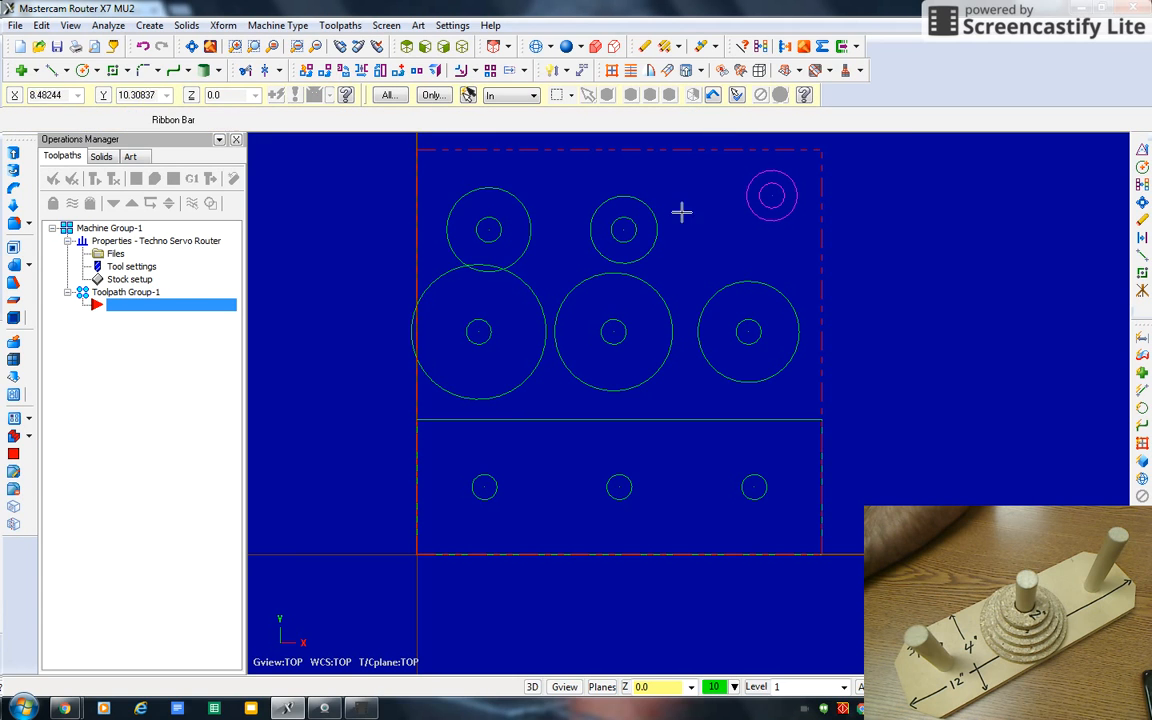
Drag the 2 inch disc with its hole about 1.85 inches right and 0.94 inch up, beside the 1.5 inch disc.
click(1142, 150)
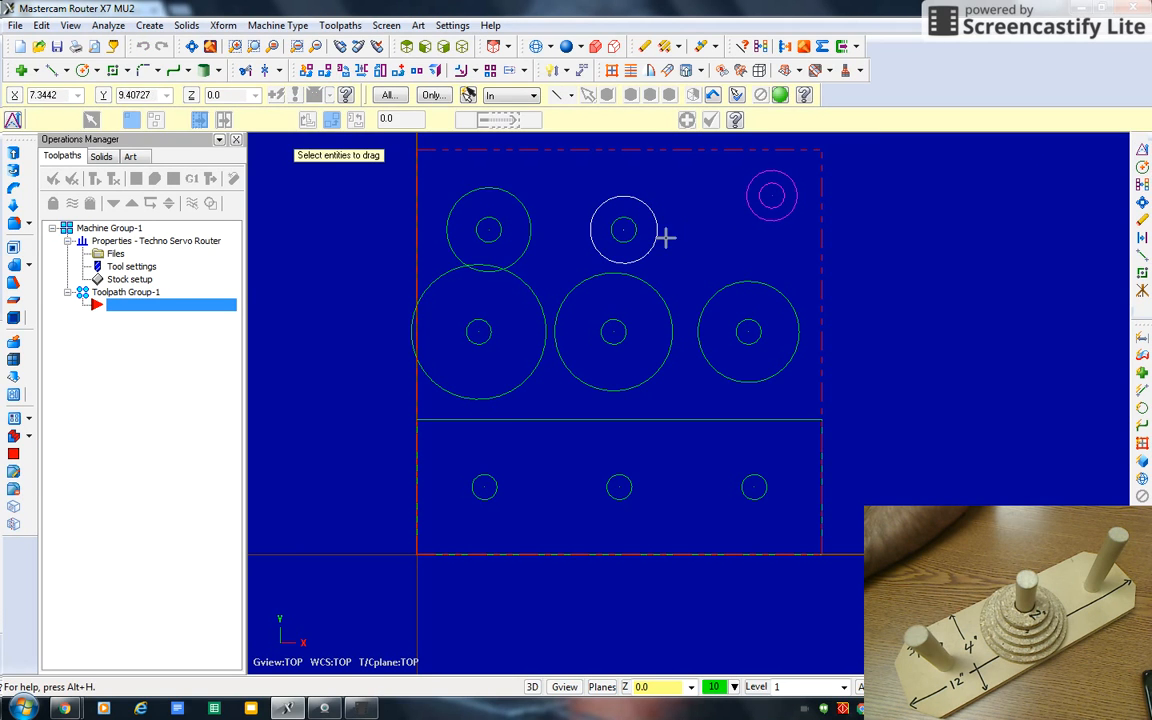
click(630, 231)
key(Return)
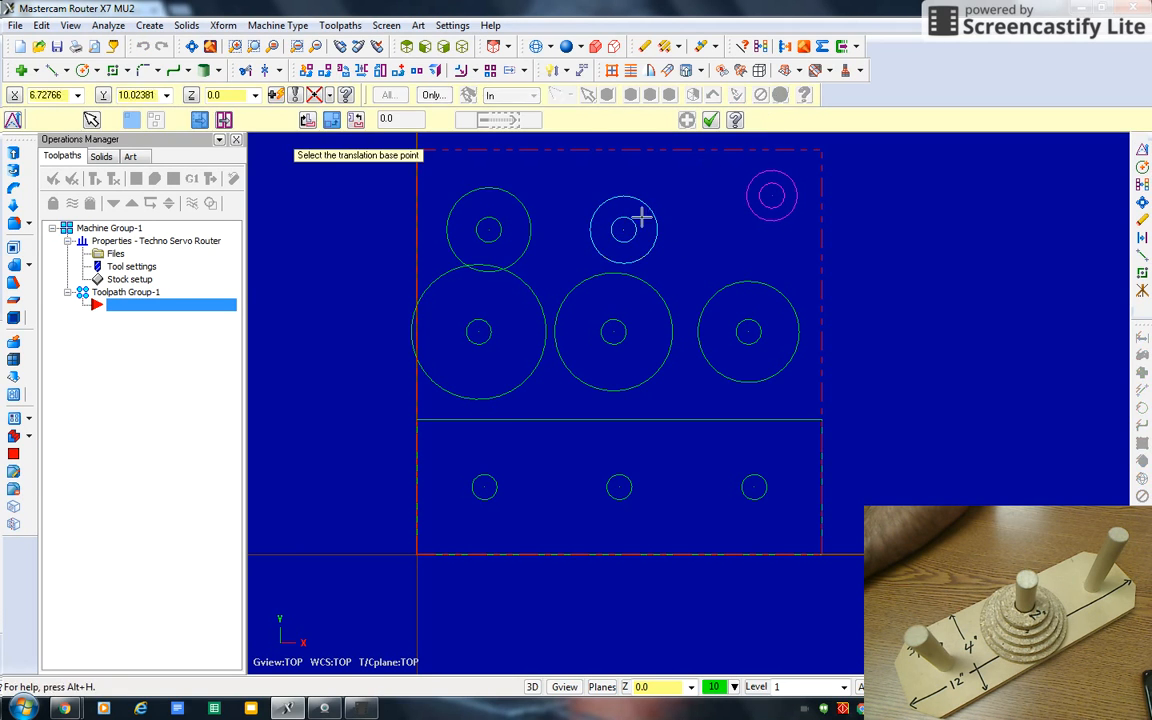
click(630, 231)
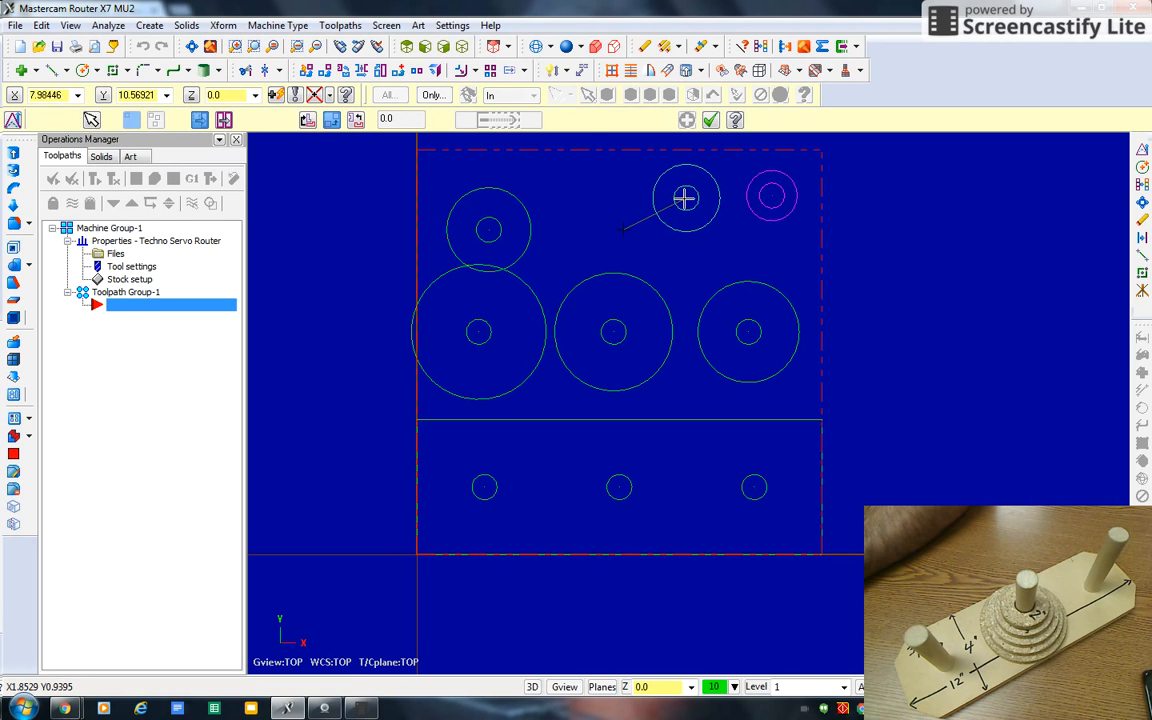
click(686, 197)
click(710, 121)
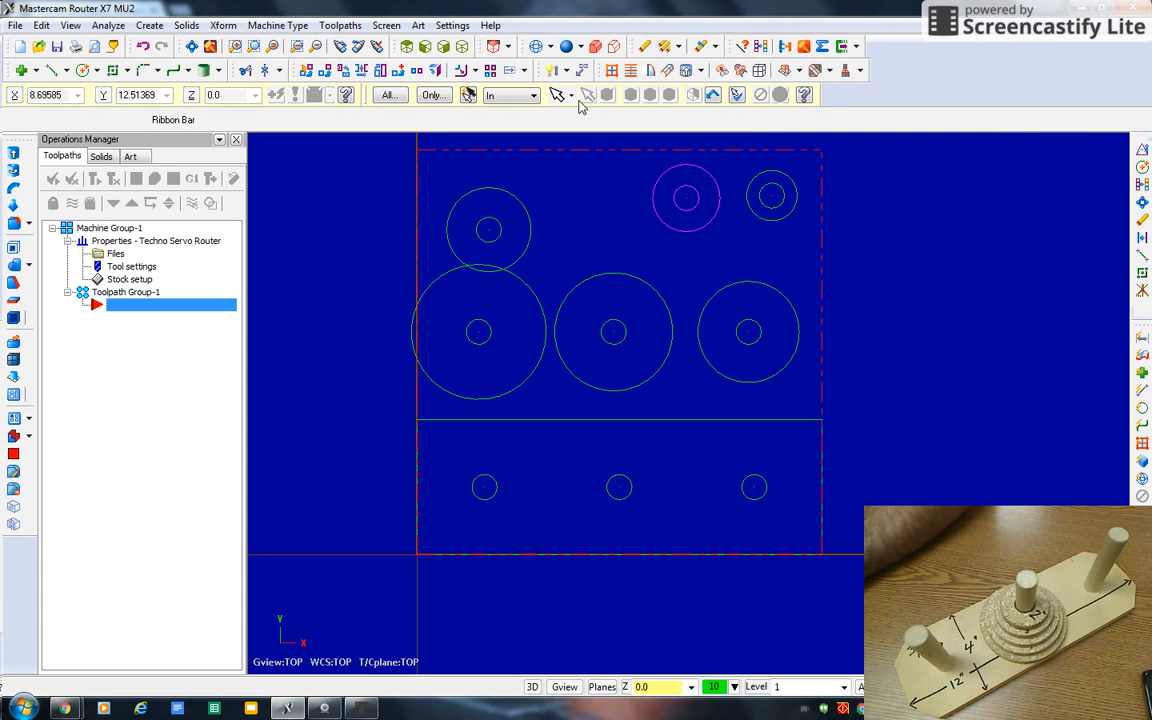
Drag the 3.5 inch disc with its hole about 0.28 inch right and 1.26 inches up.
click(1141, 150)
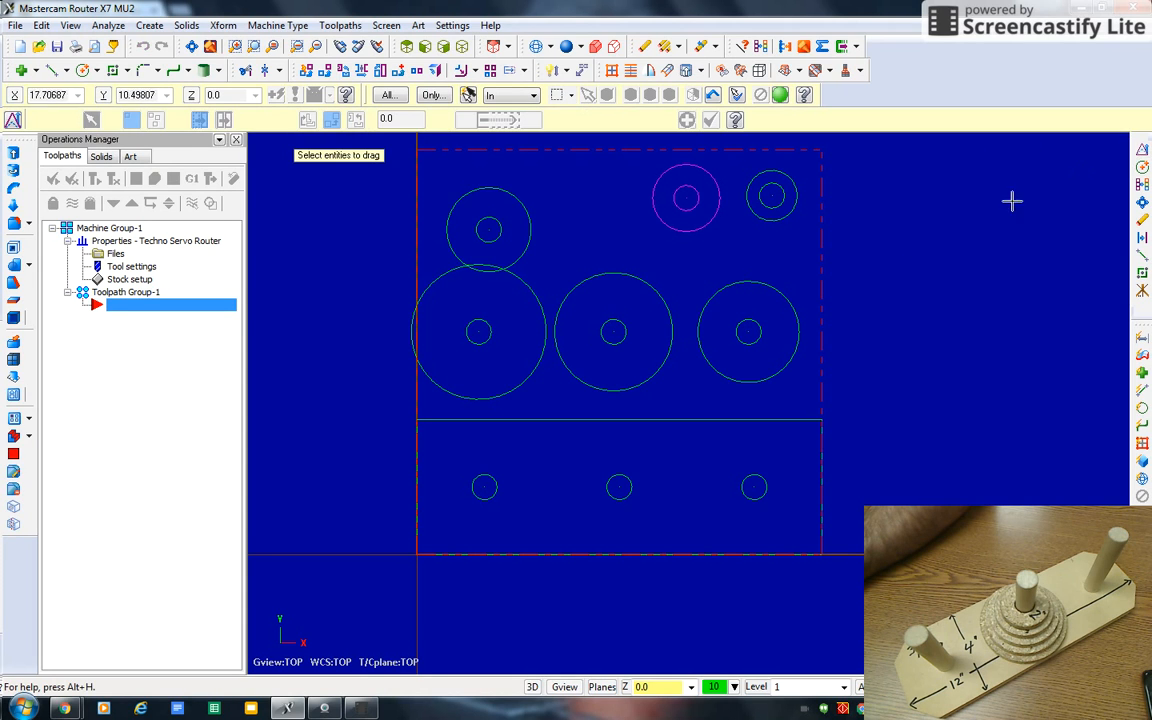
click(653, 296)
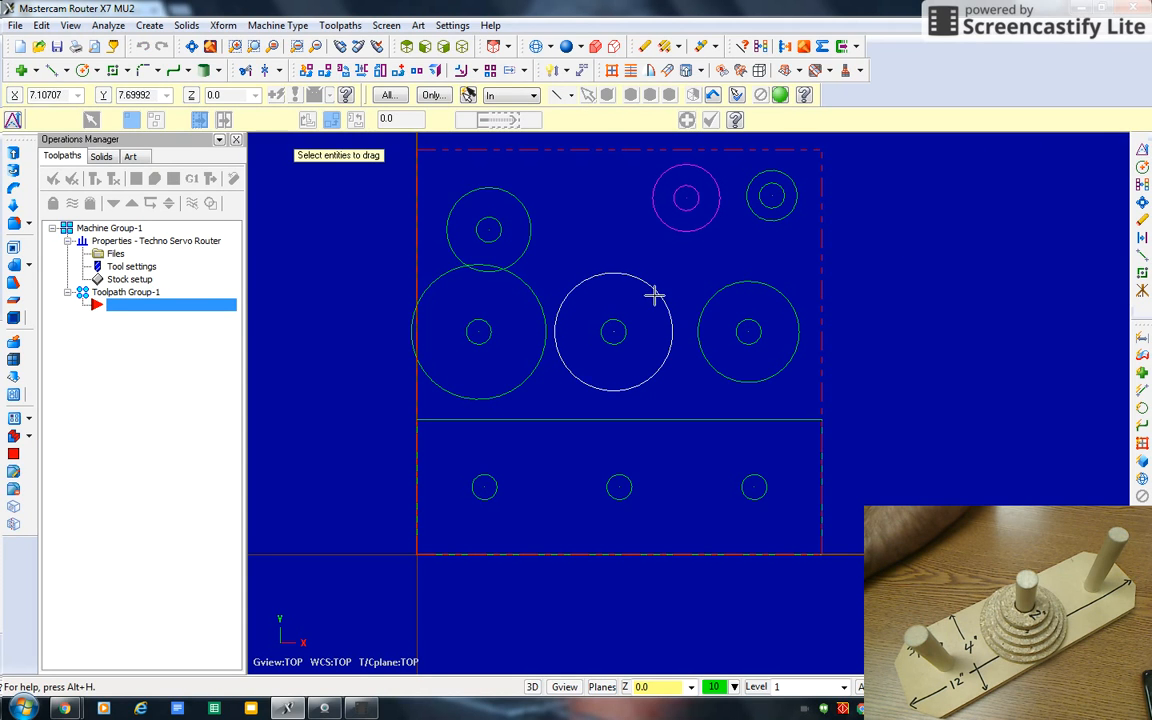
click(779, 96)
click(614, 333)
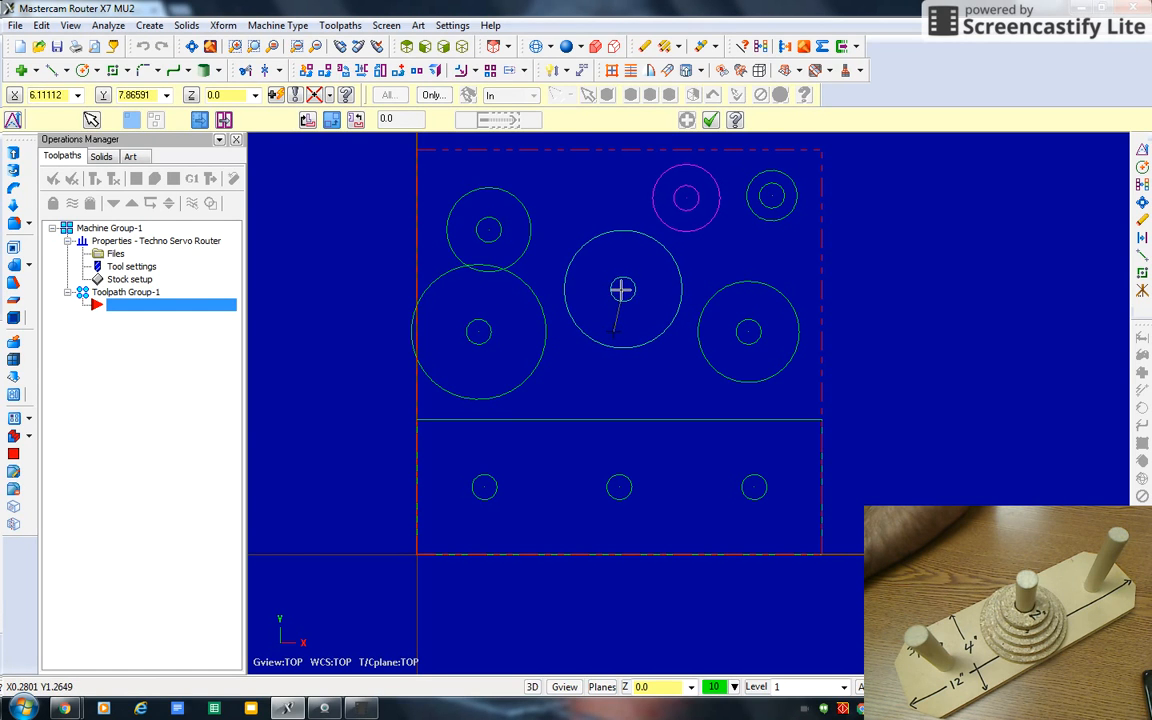
click(623, 290)
click(710, 120)
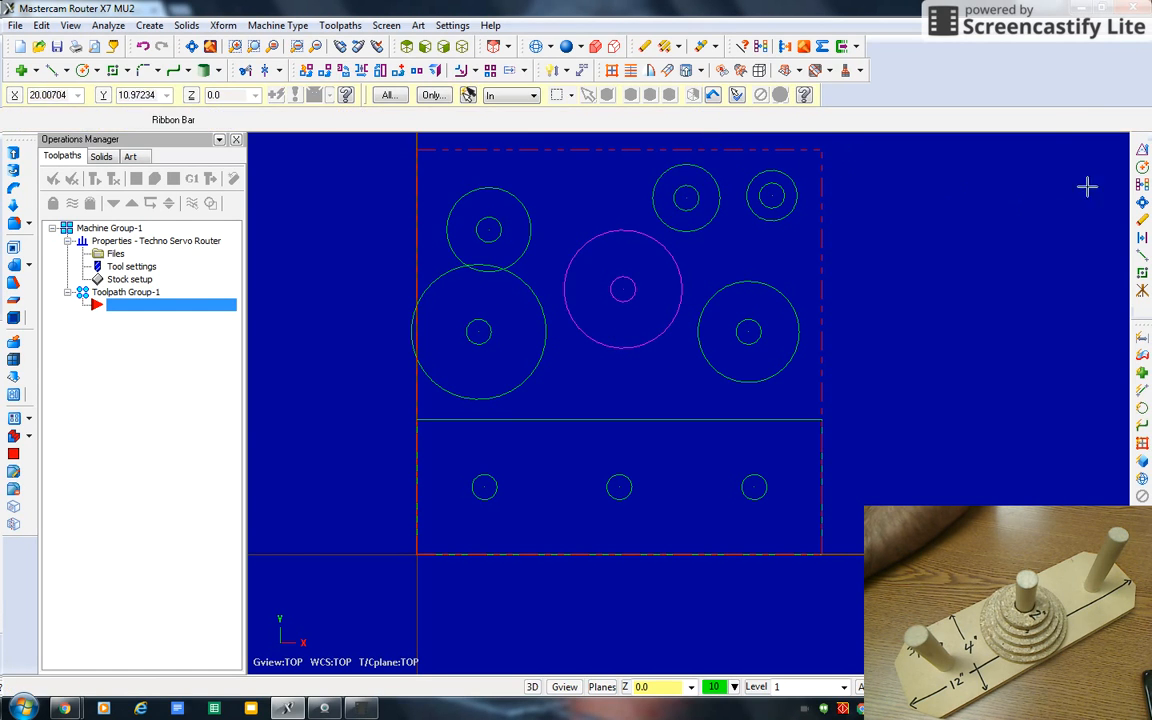
Drag the 2.5 inch disc with its hole about 0.1 inch left and 0.7 inch up, clear of the 4 inch disc.
click(1142, 151)
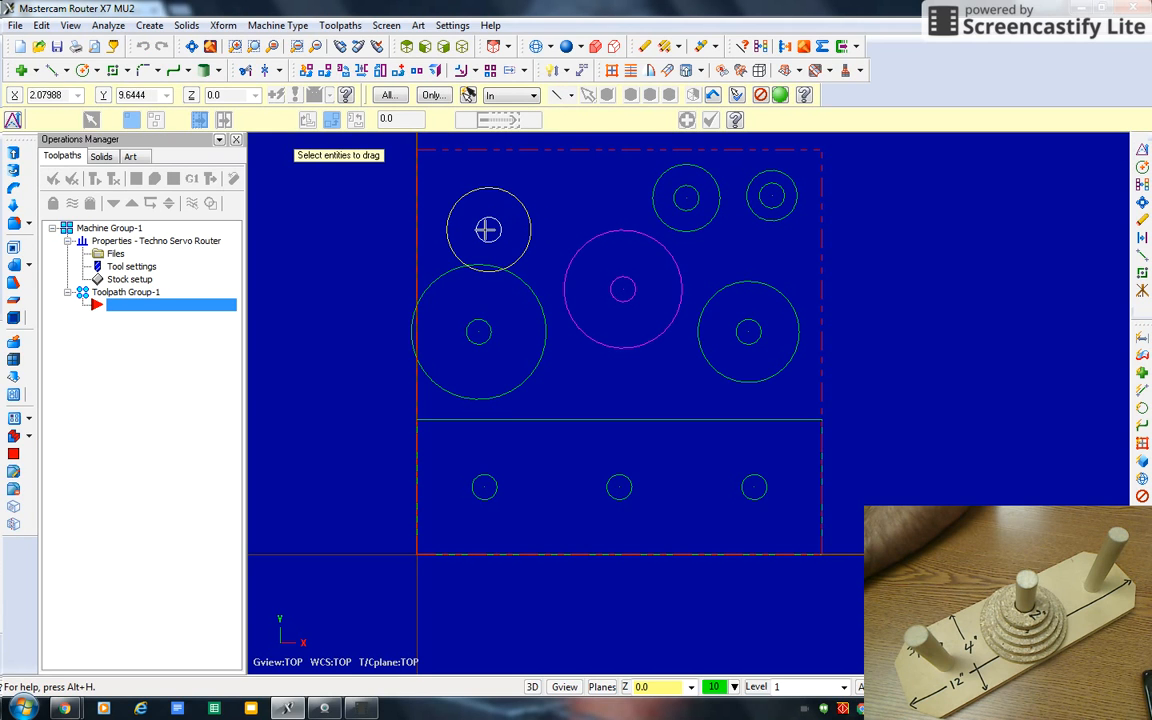
click(780, 94)
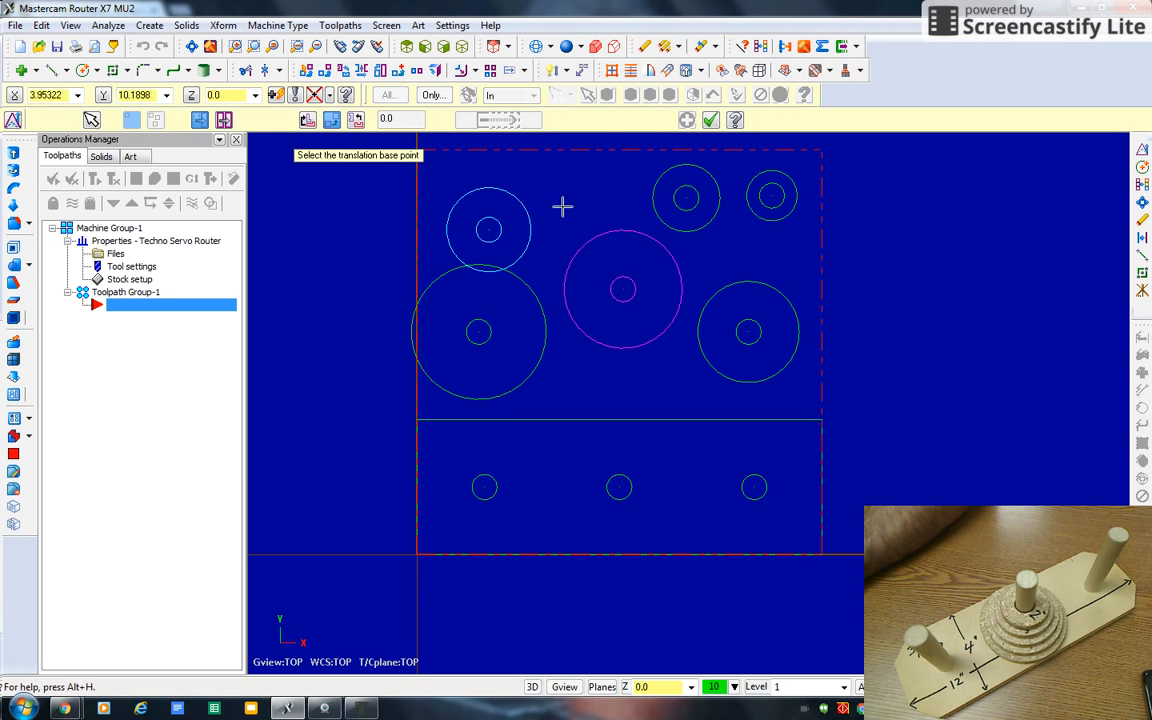
click(488, 229)
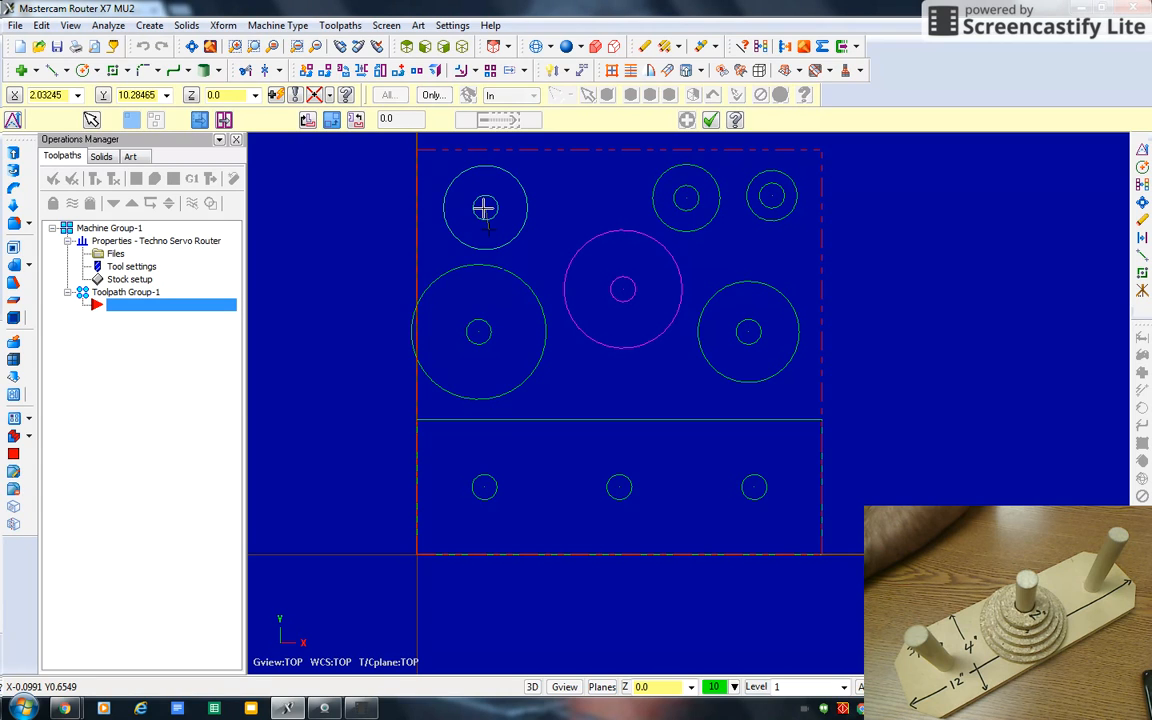
click(483, 206)
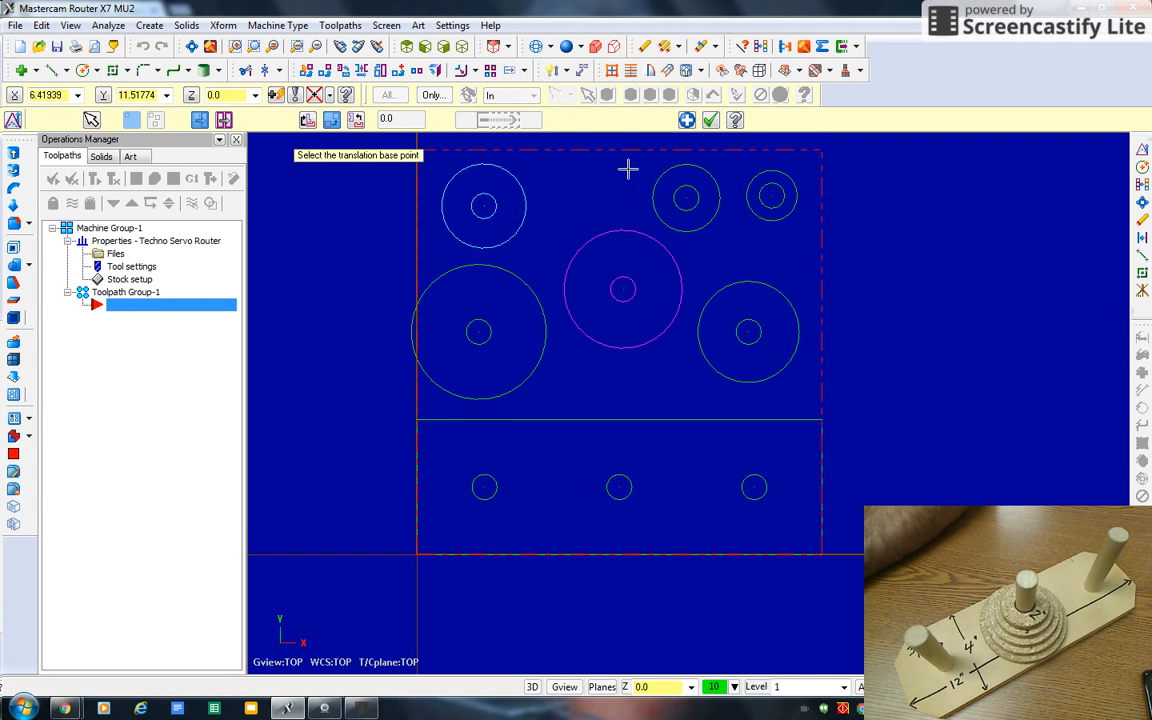
click(710, 121)
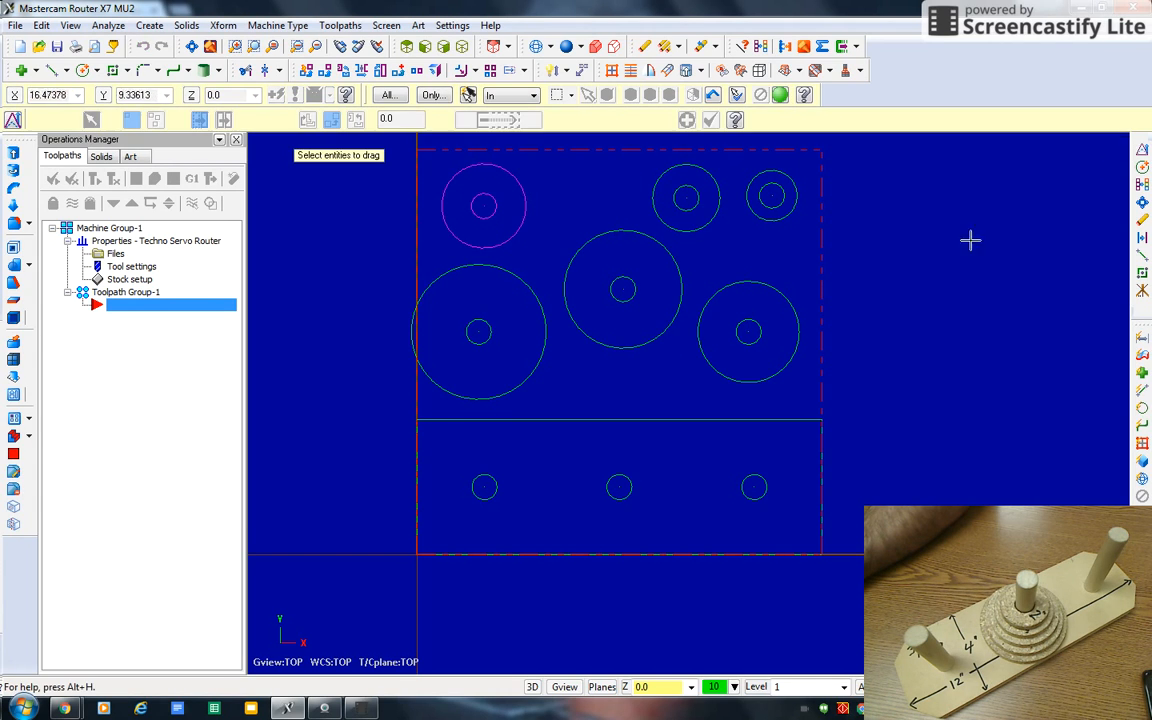
Drag the 4 inch disc with its hole about 0.46 inch right and 0.32 inch down, inside the stock boundary.
click(547, 362)
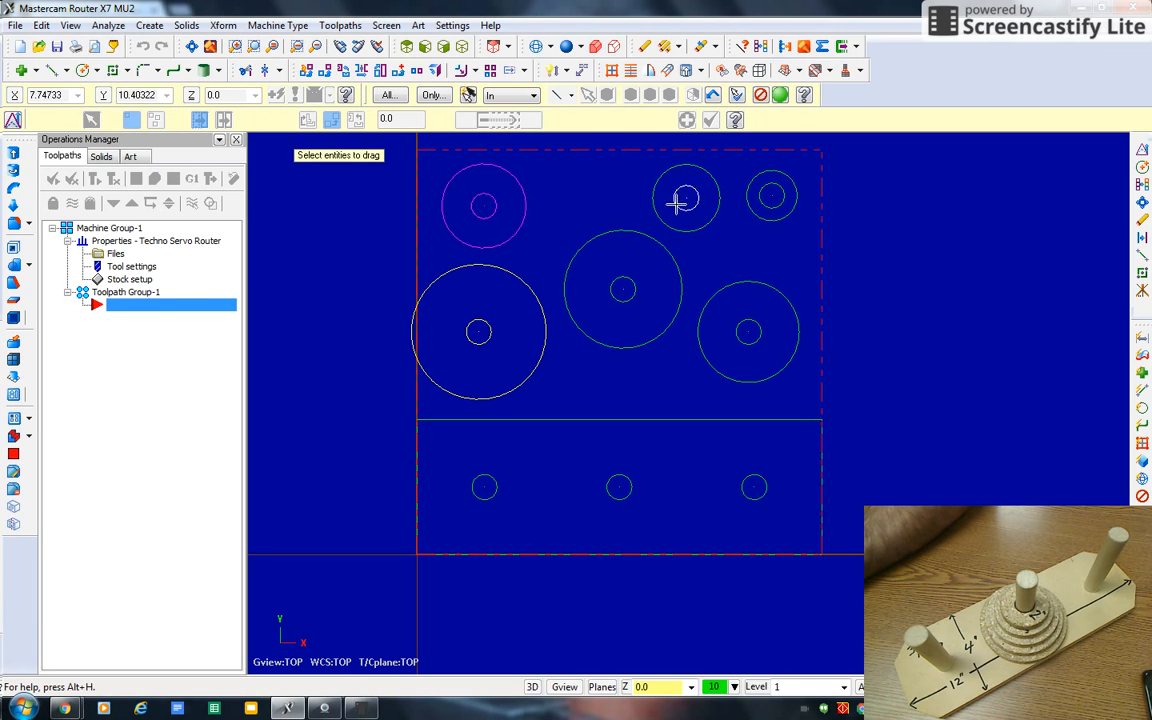
click(779, 95)
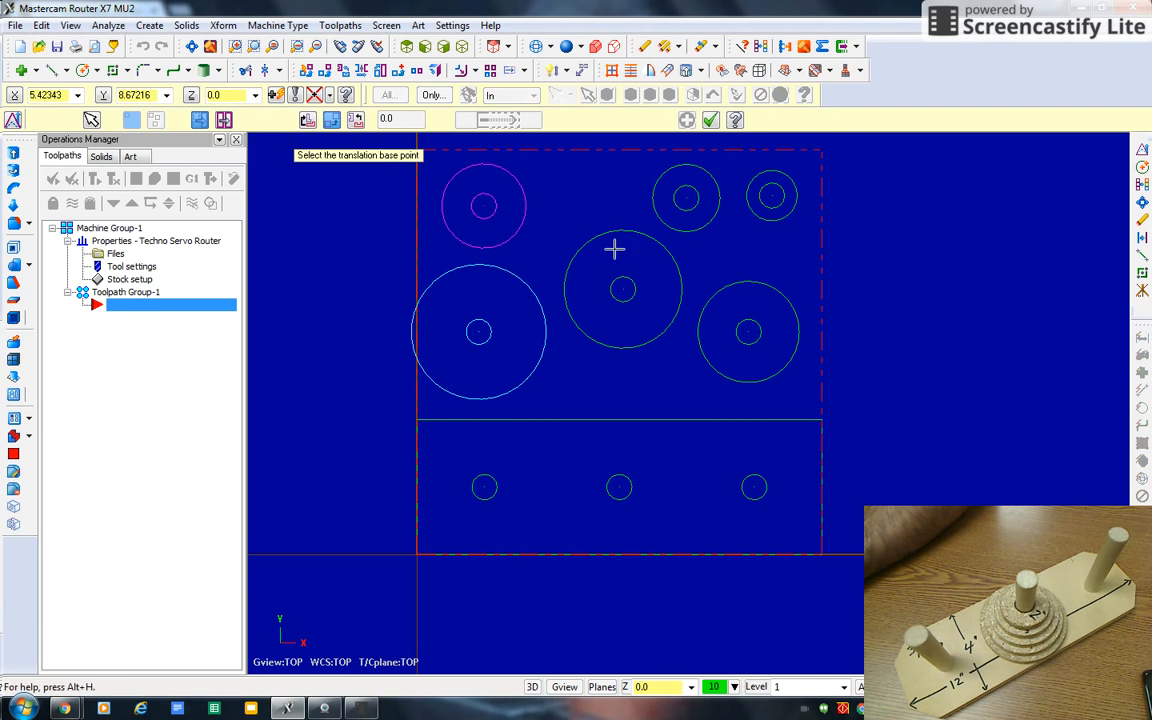
click(478, 334)
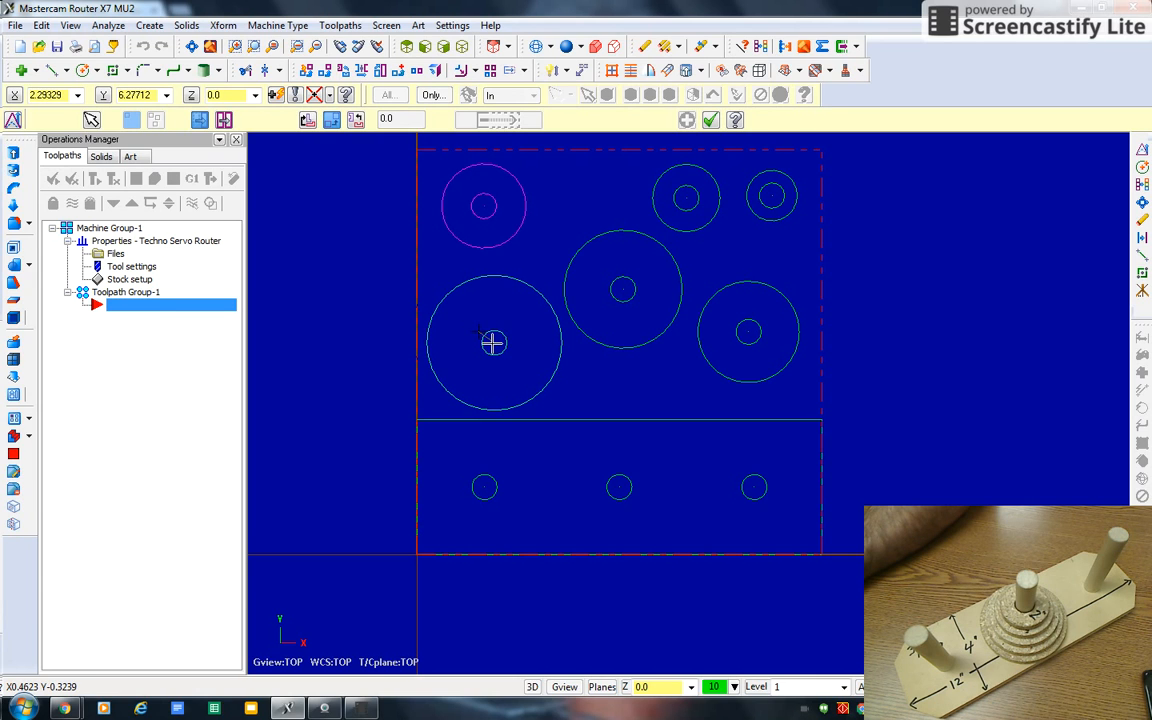
click(493, 343)
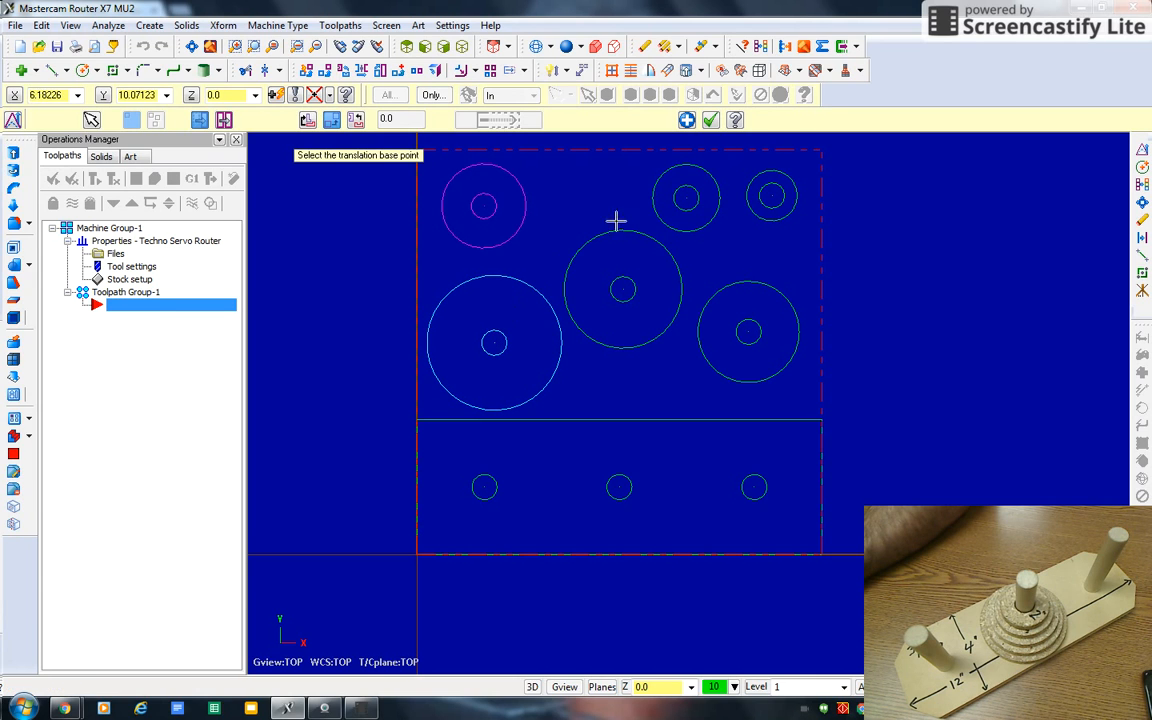
click(711, 120)
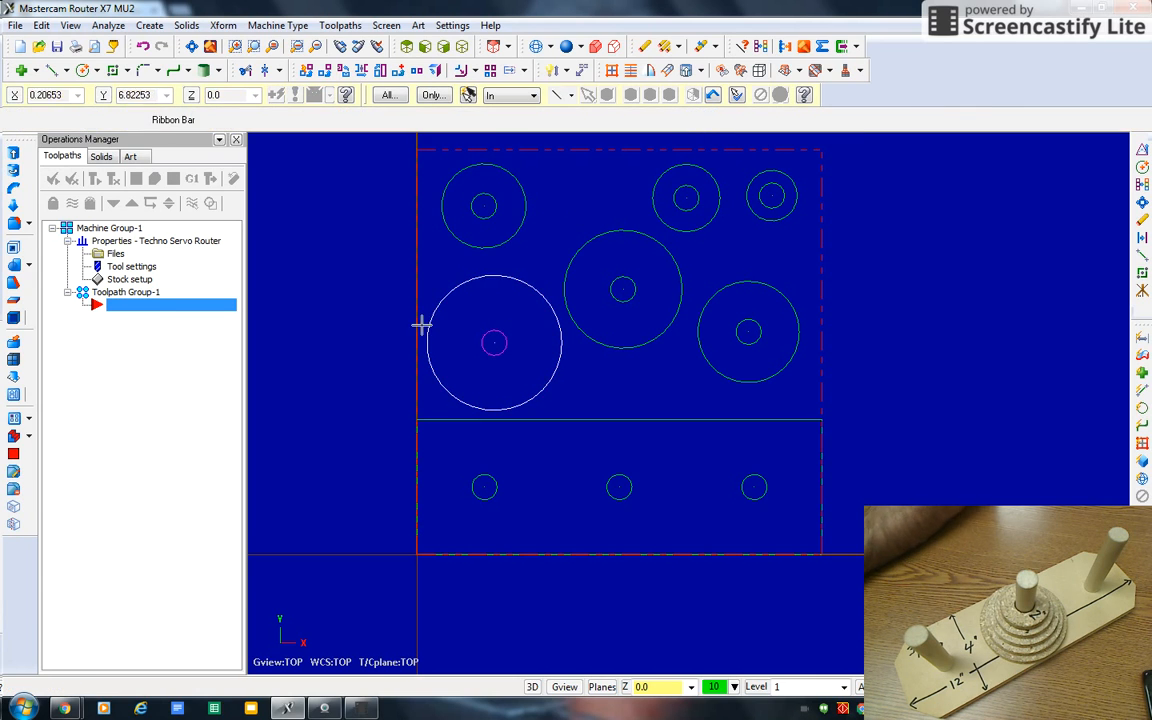
Clear the transform colours and create a Pocket toolpath from the three holes in the base, keeping the default NC name.
click(762, 48)
scroll(982, 399, down, 1)
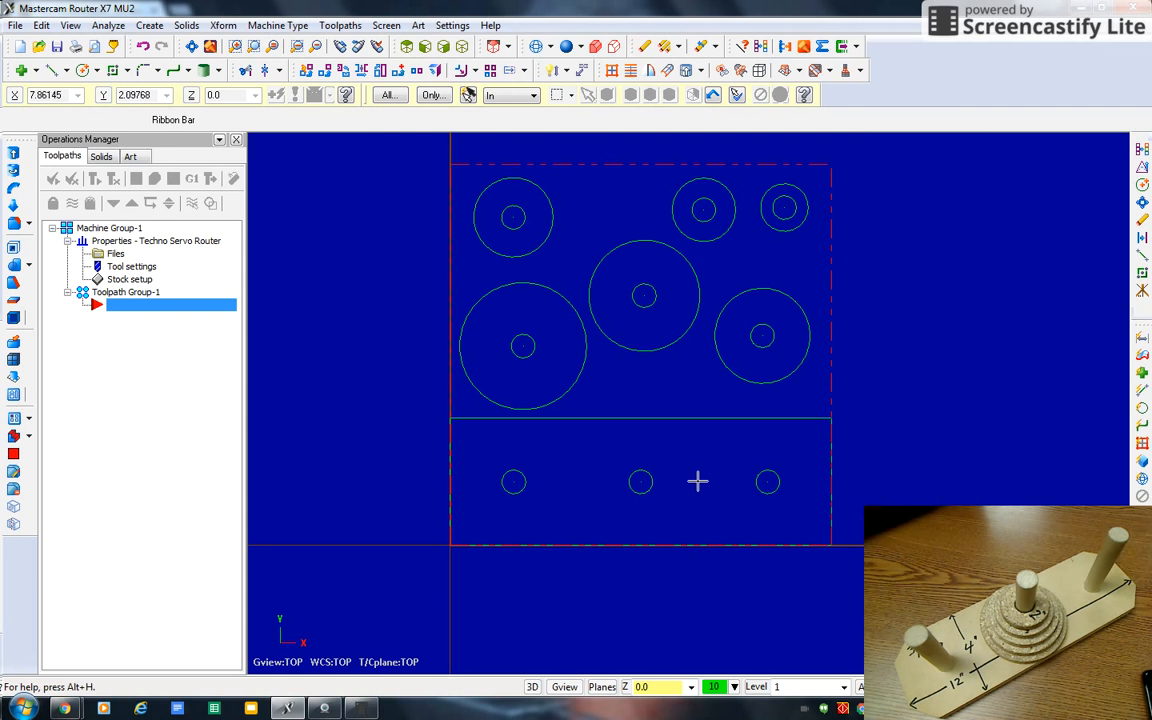
click(340, 25)
click(358, 102)
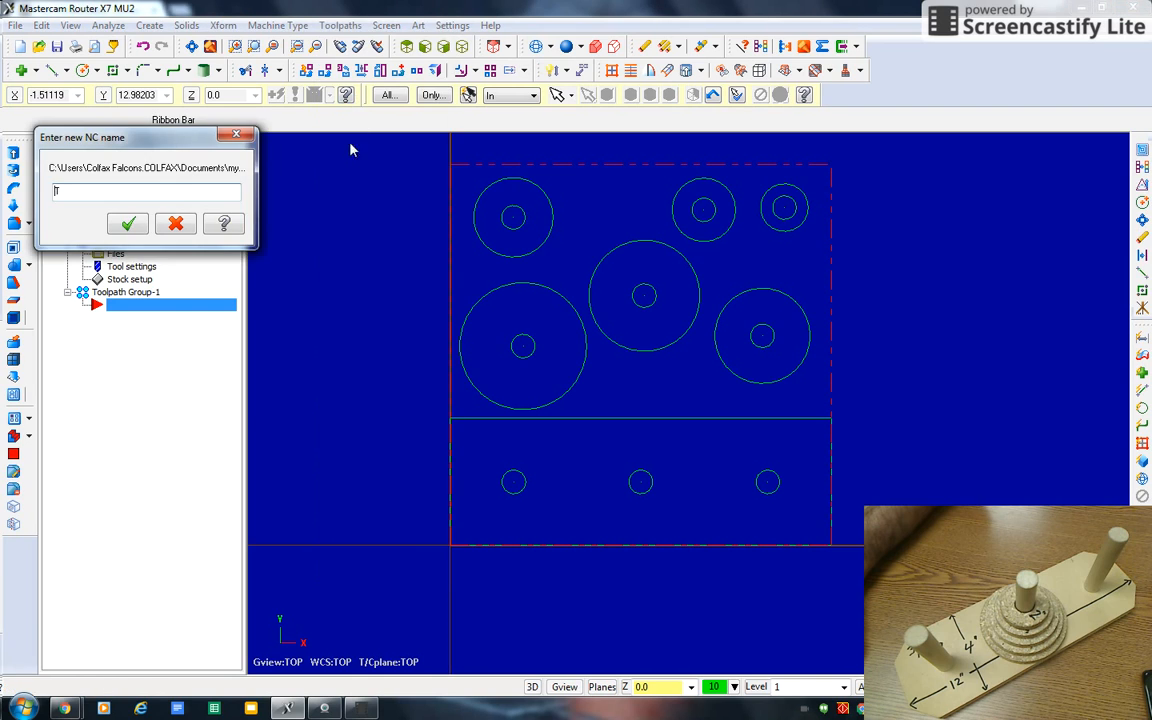
click(128, 224)
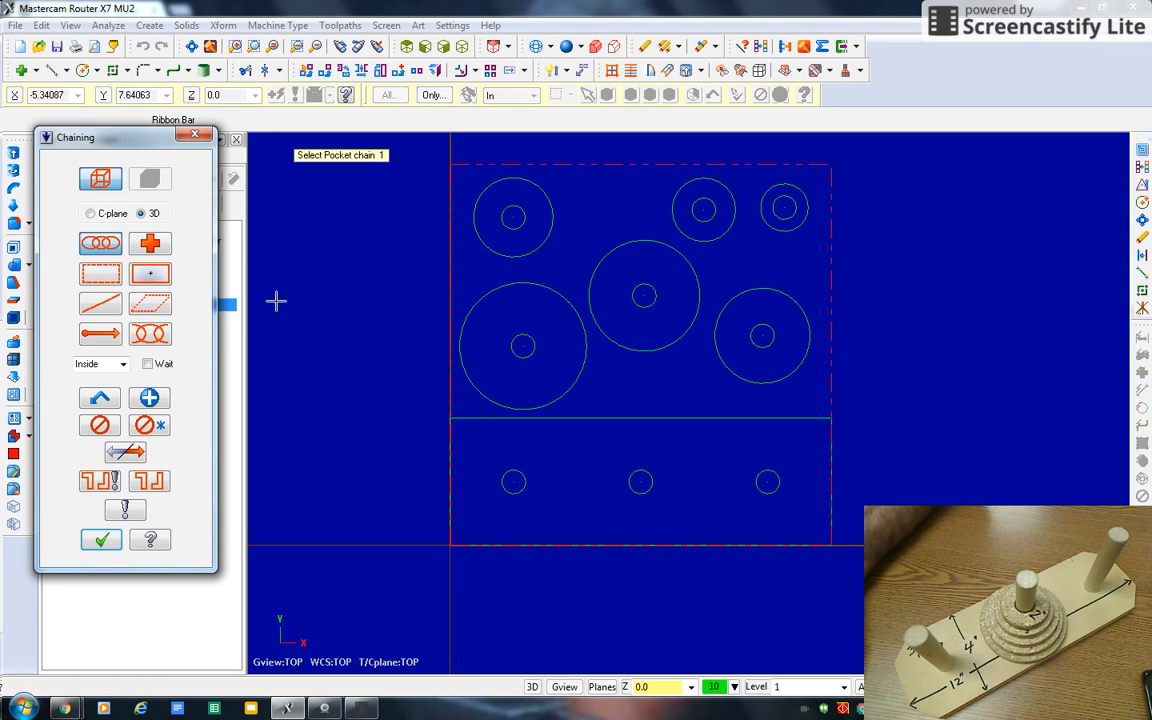
click(524, 480)
click(655, 484)
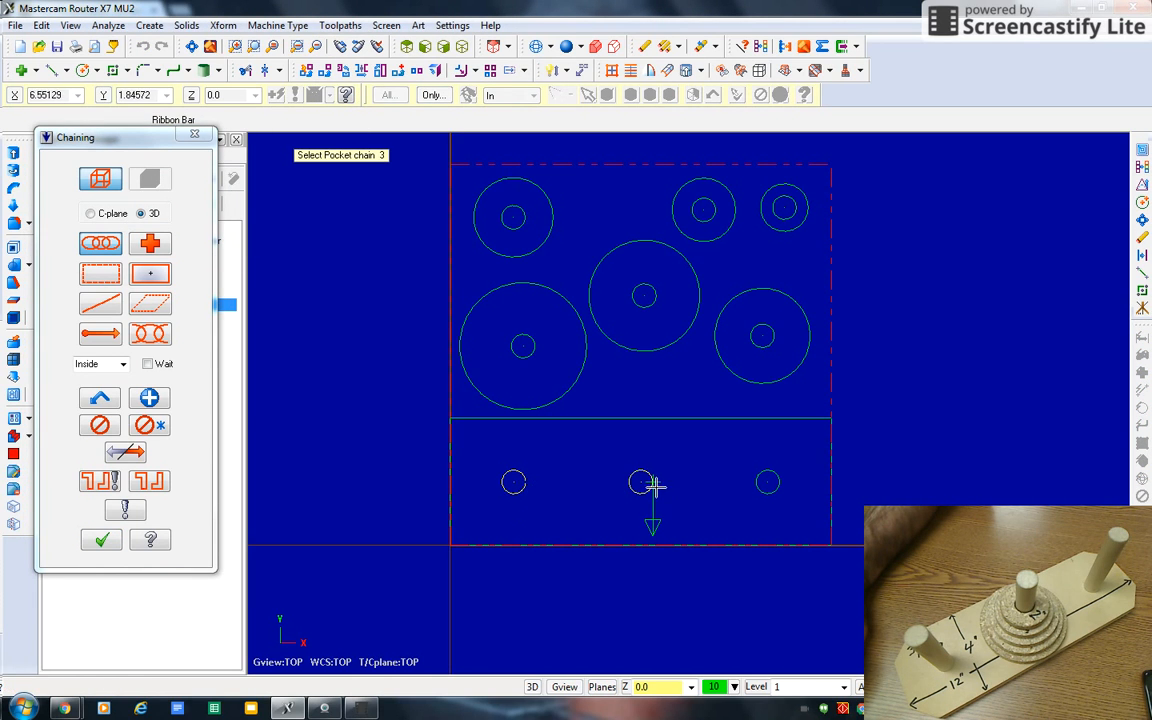
click(770, 484)
click(101, 540)
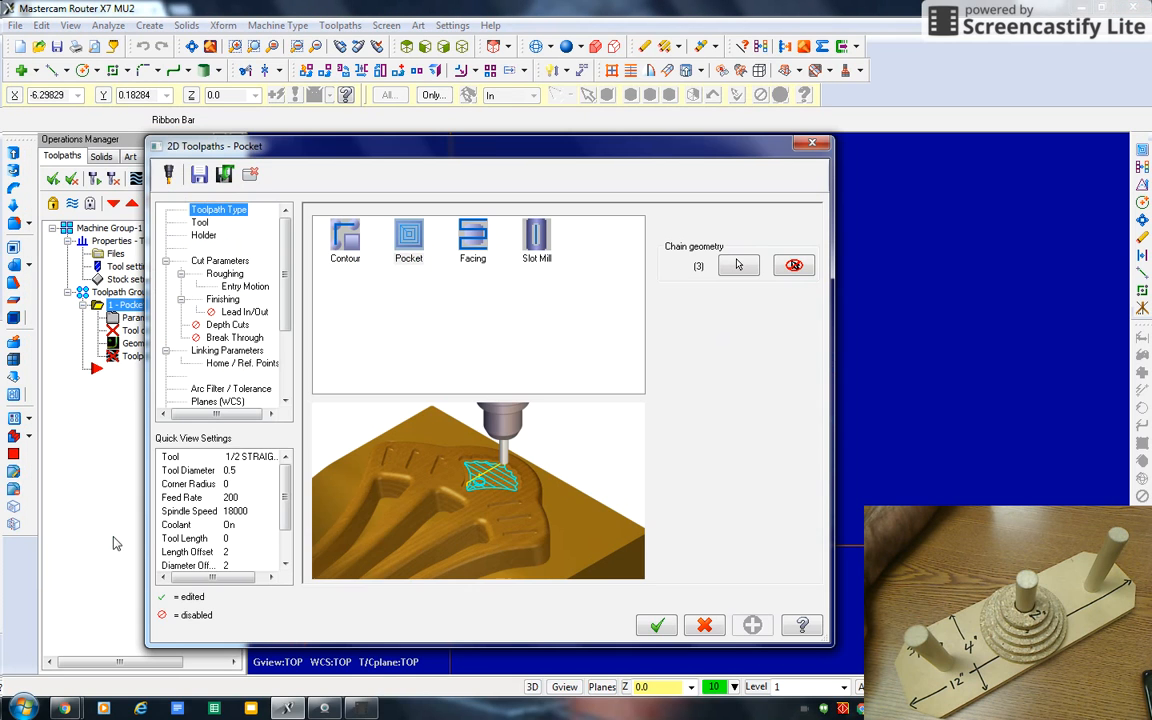
Assign the 1/4 straight bit from the tool library to the pocket, with feed rate 80 and plunge rate 40.
click(199, 222)
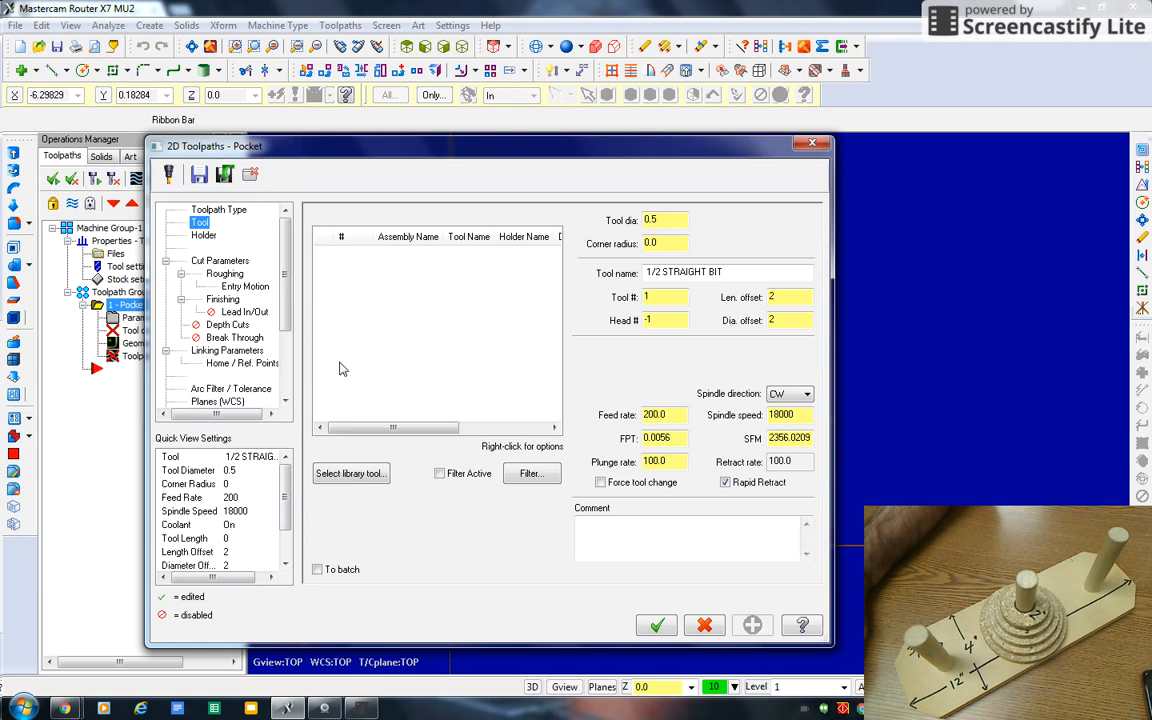
click(349, 476)
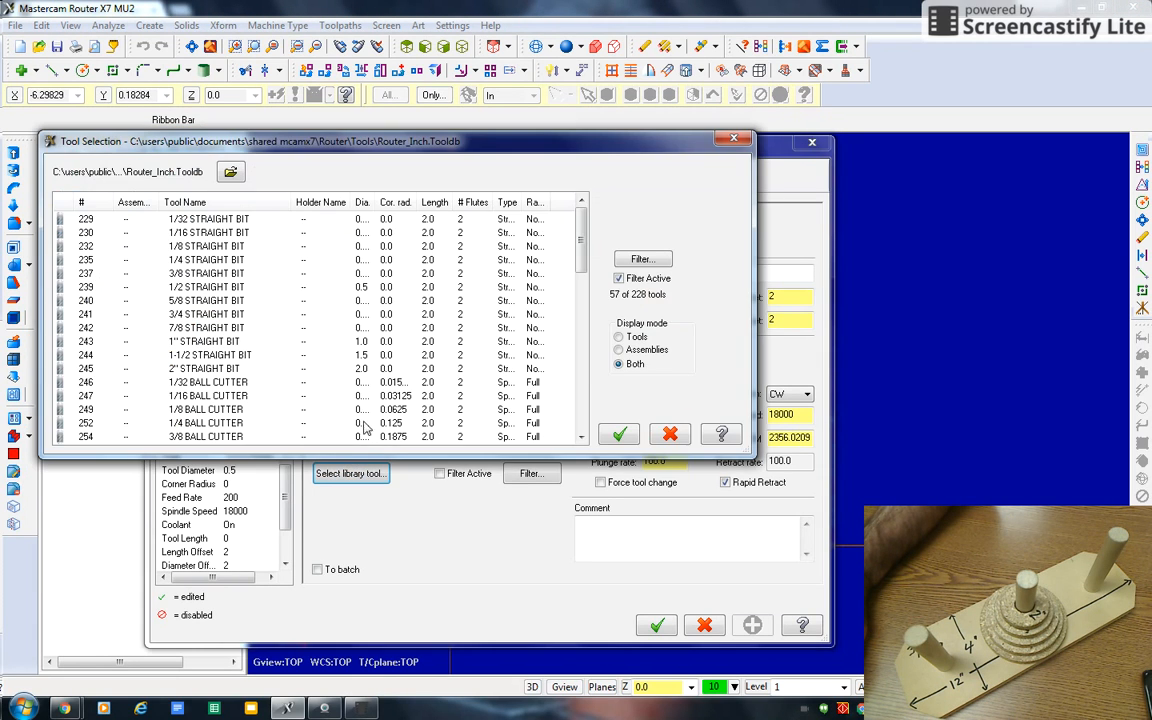
click(203, 260)
click(620, 436)
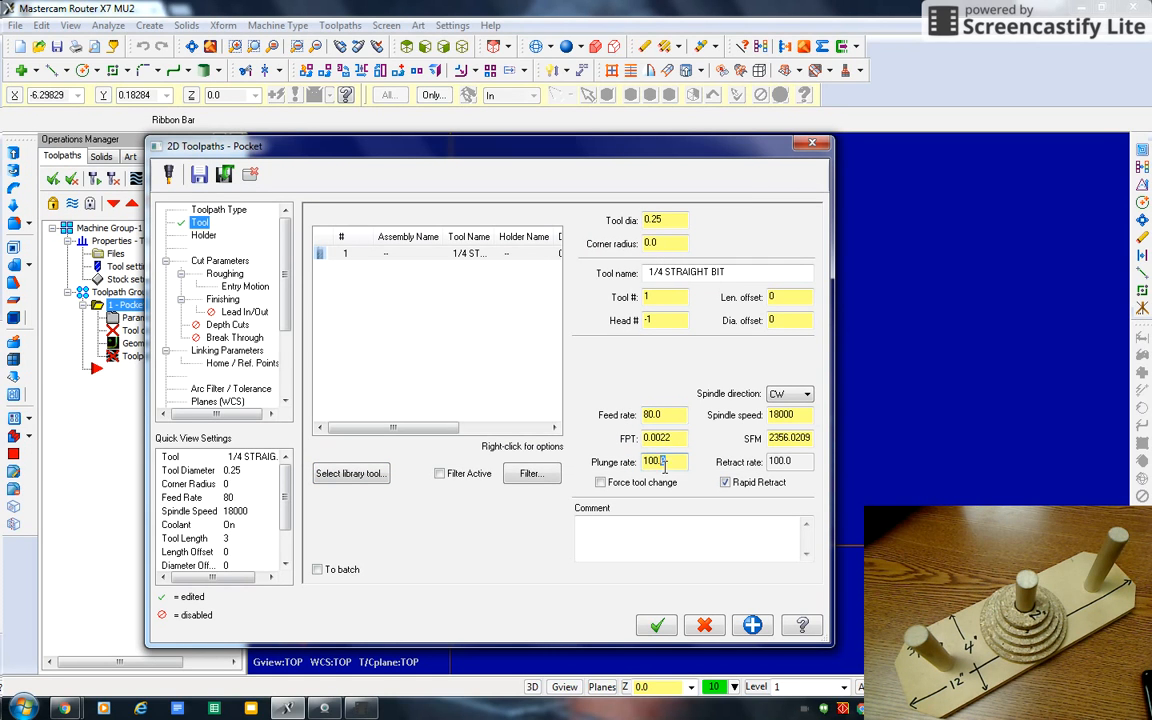
click(751, 624)
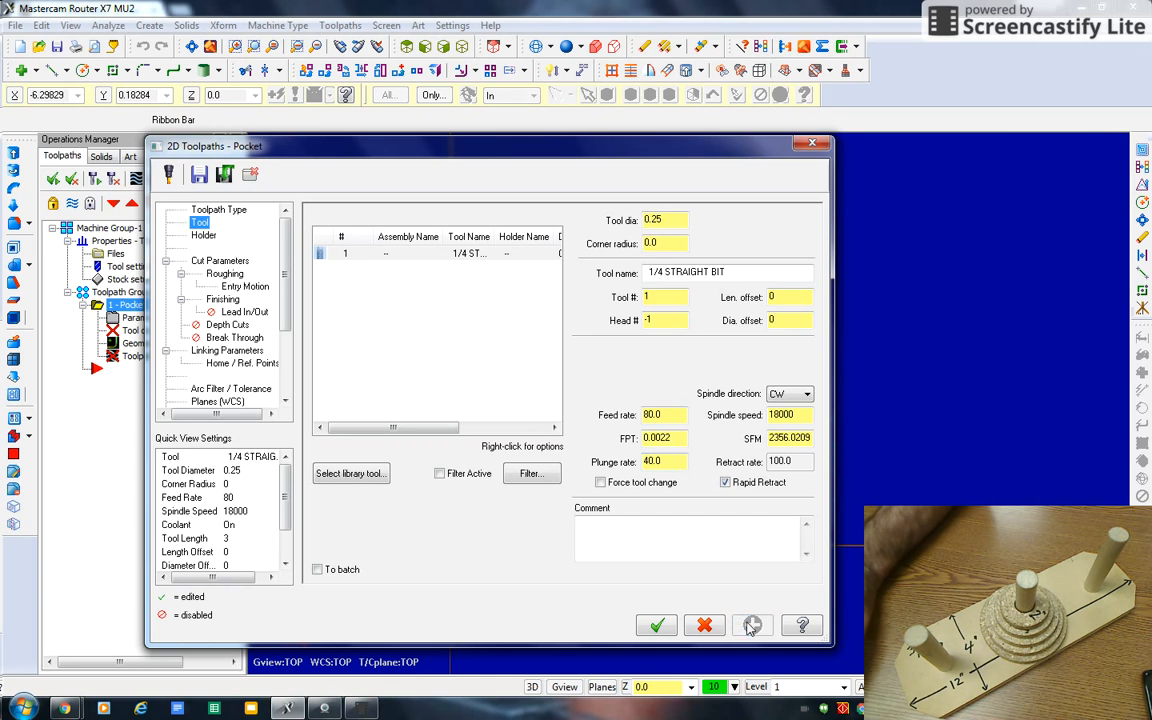
Go through the pocket's cut parameters and enable depth cuts with a maximum rough step of 0.2.
click(198, 236)
click(200, 261)
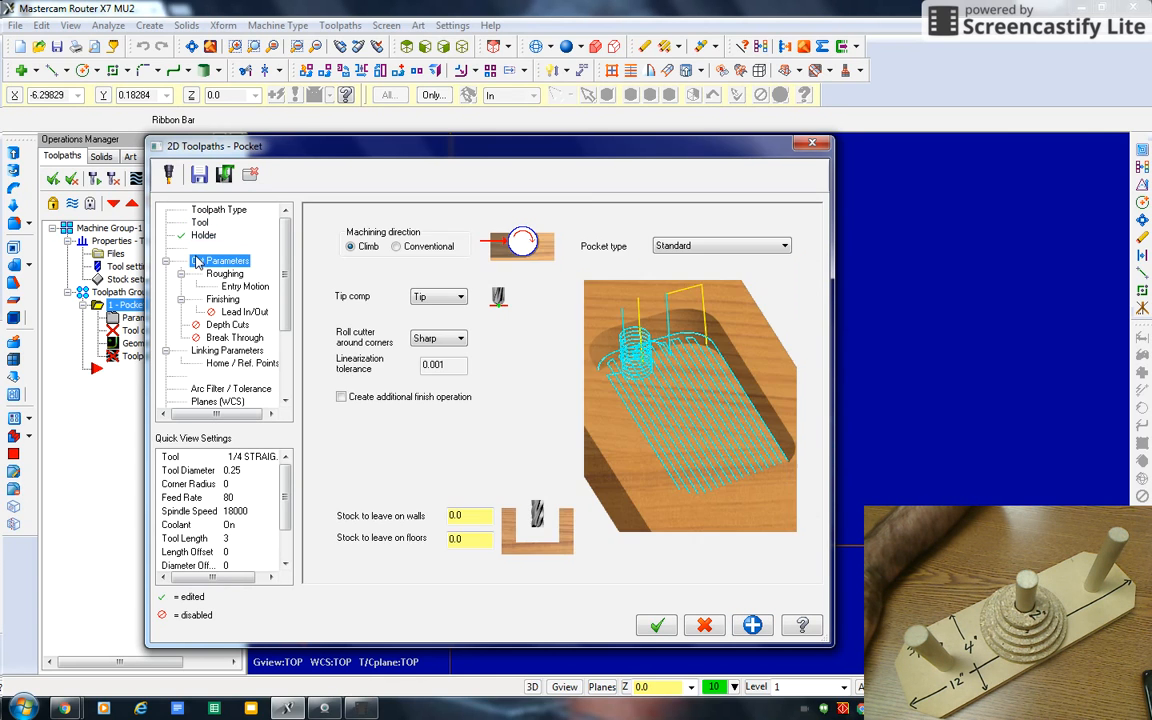
key(Down)
key(Down)
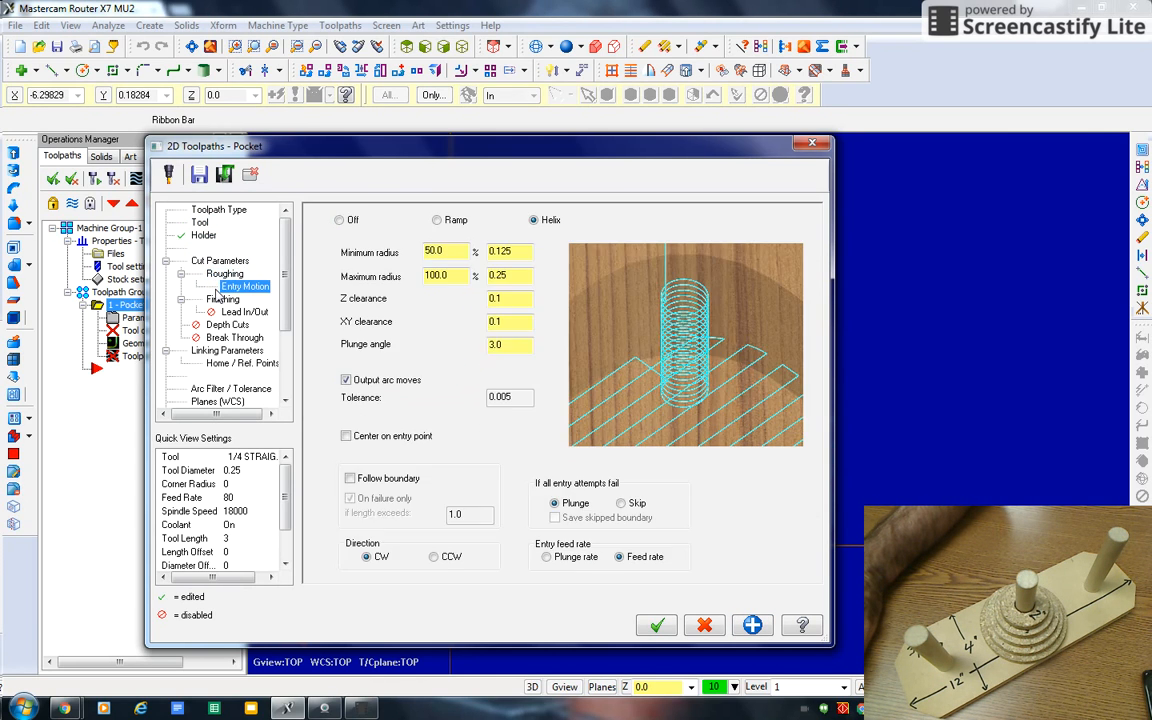
click(218, 300)
key(Down)
click(222, 326)
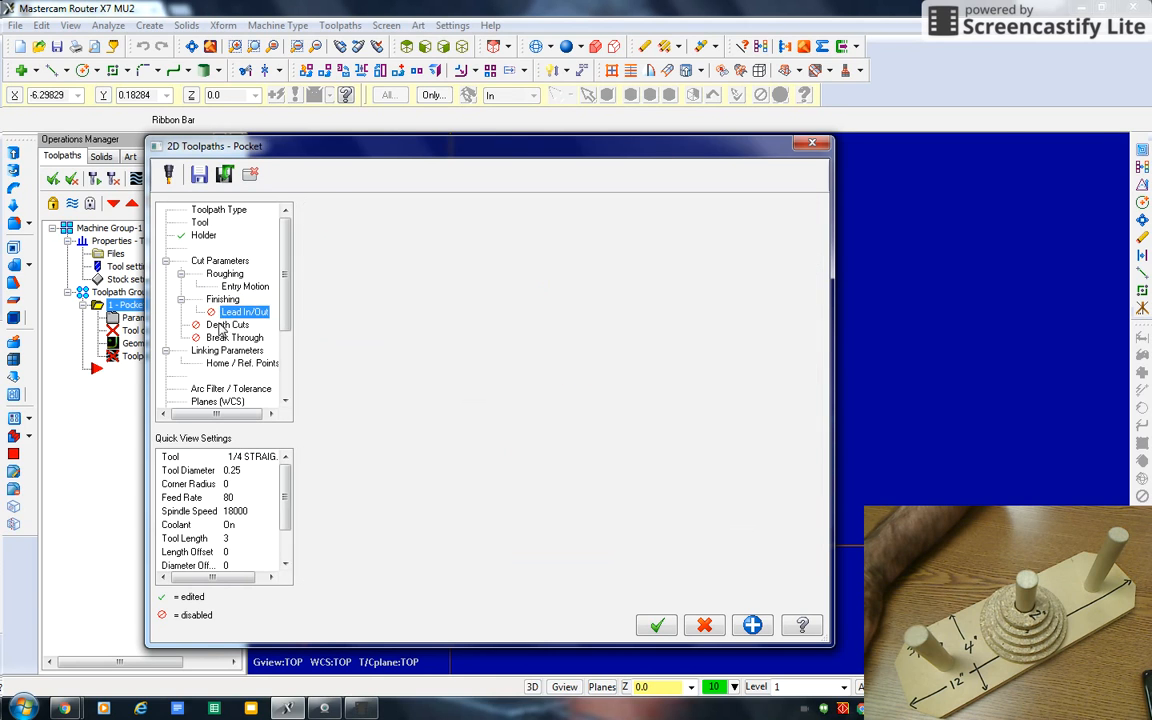
click(343, 228)
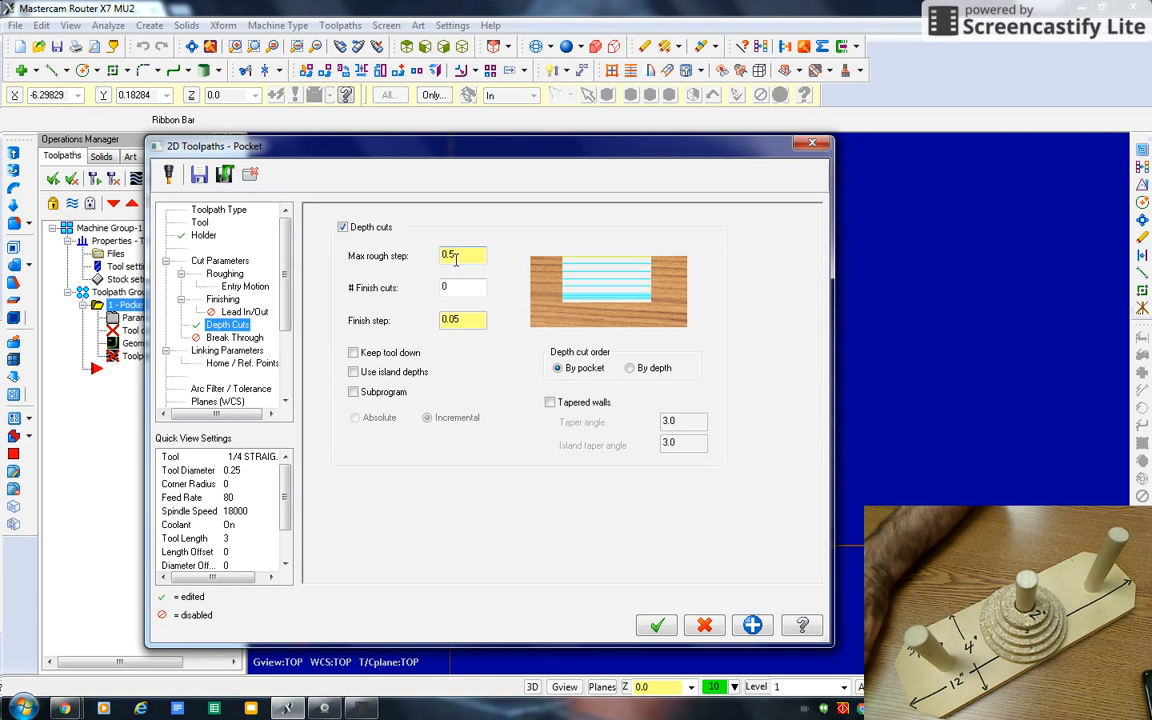
double_click(440, 256)
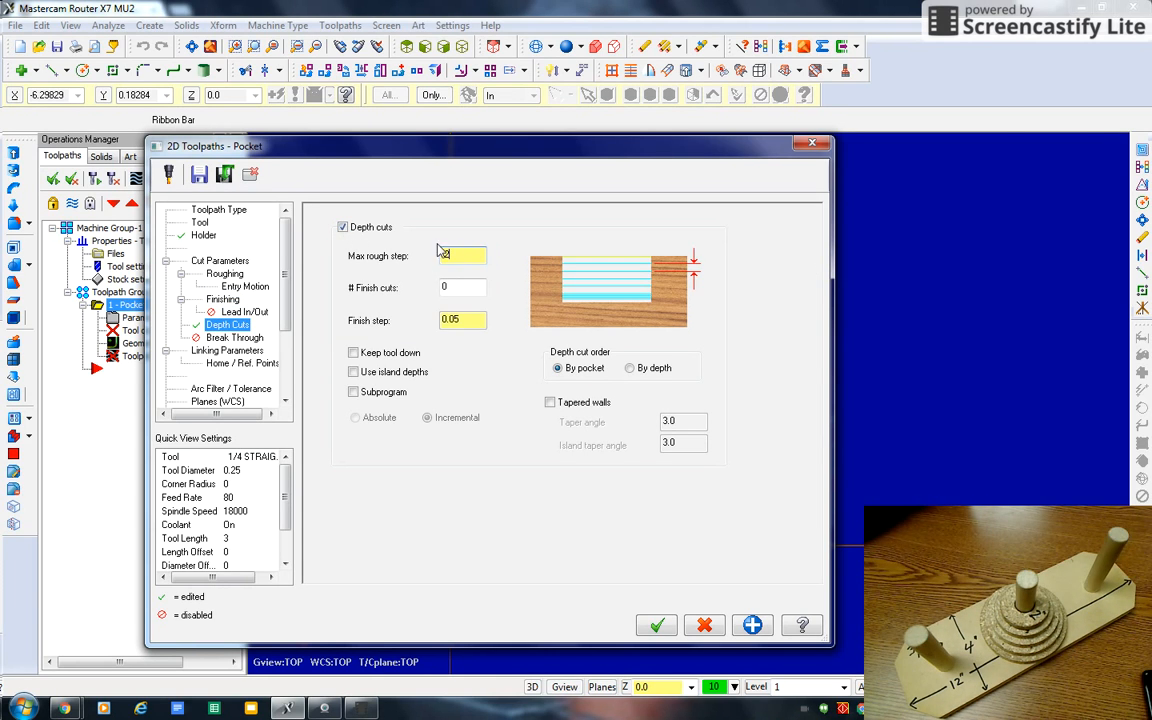
text(0.2)
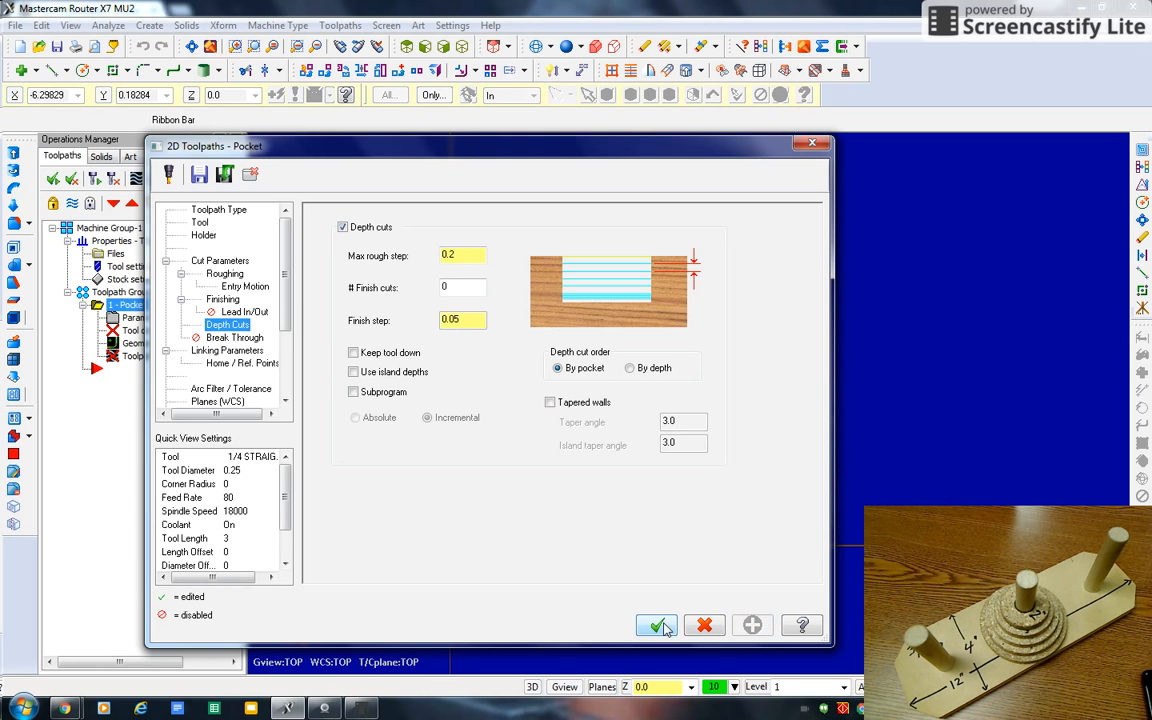
Set the pocket's depth to an absolute -.375 in the linking parameters and generate the toolpath.
click(224, 351)
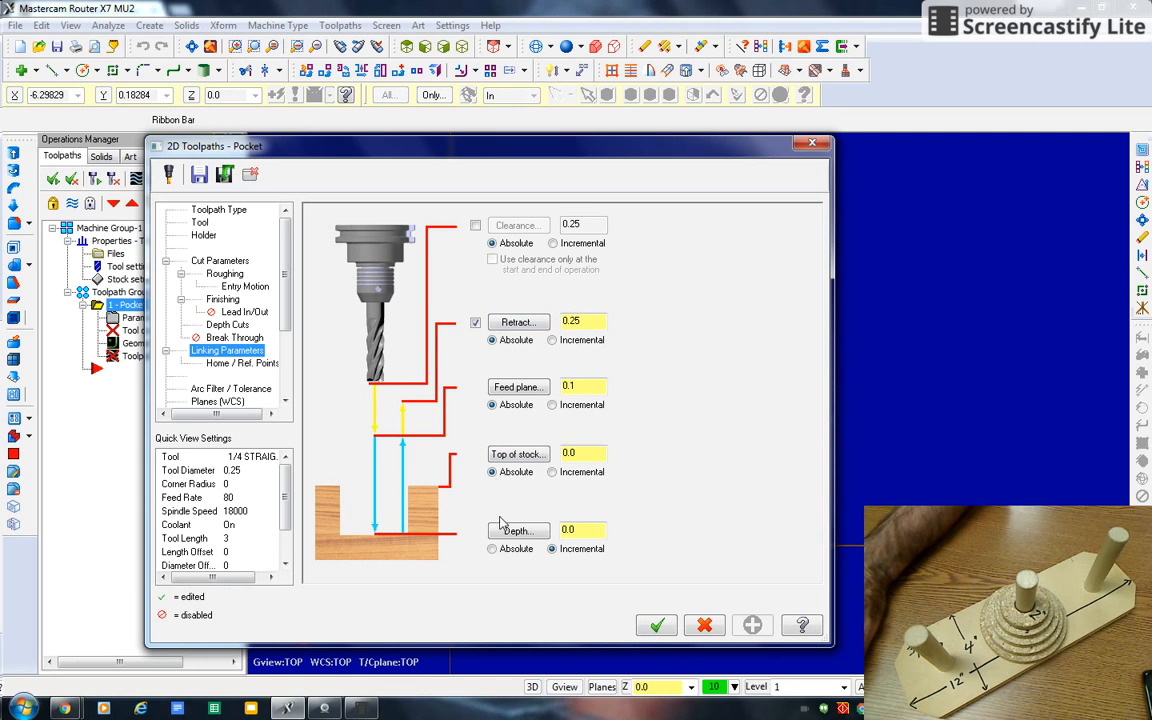
click(492, 549)
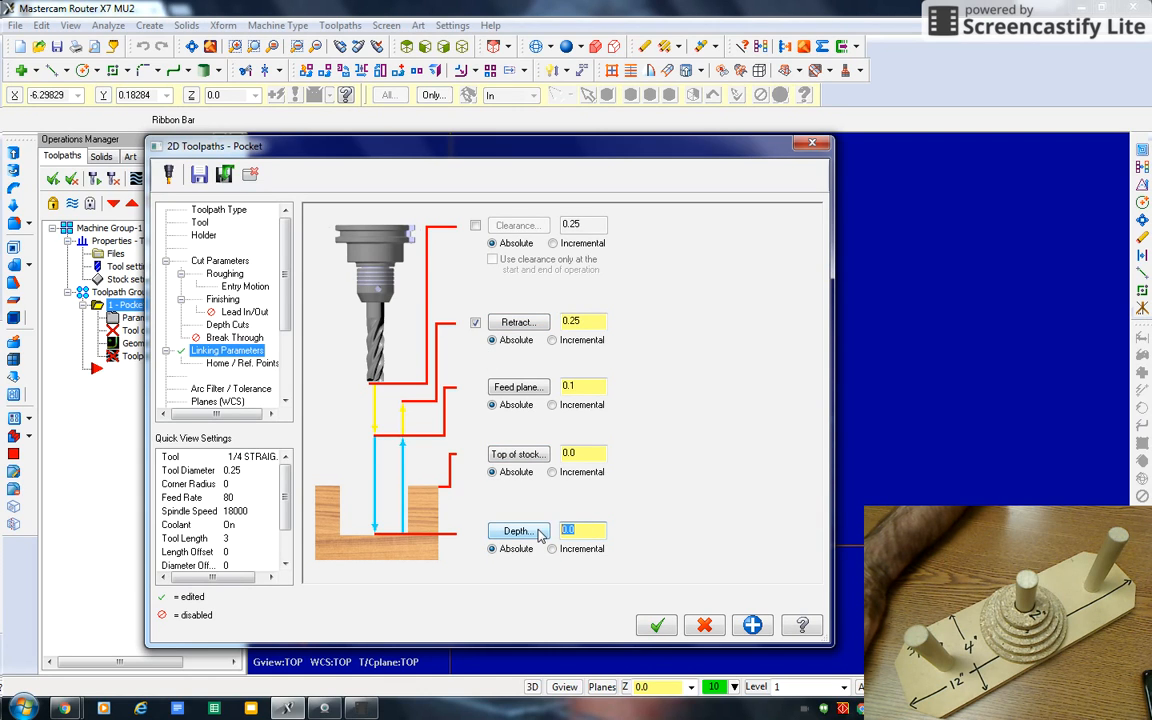
text(-)
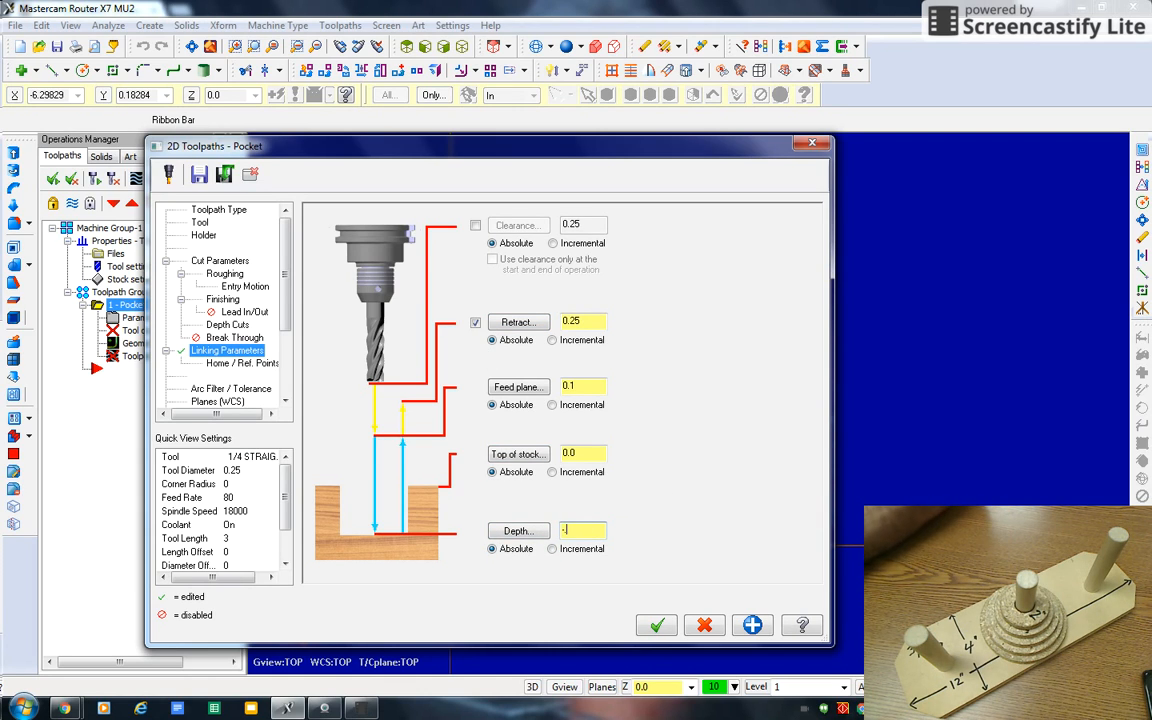
text(0.375)
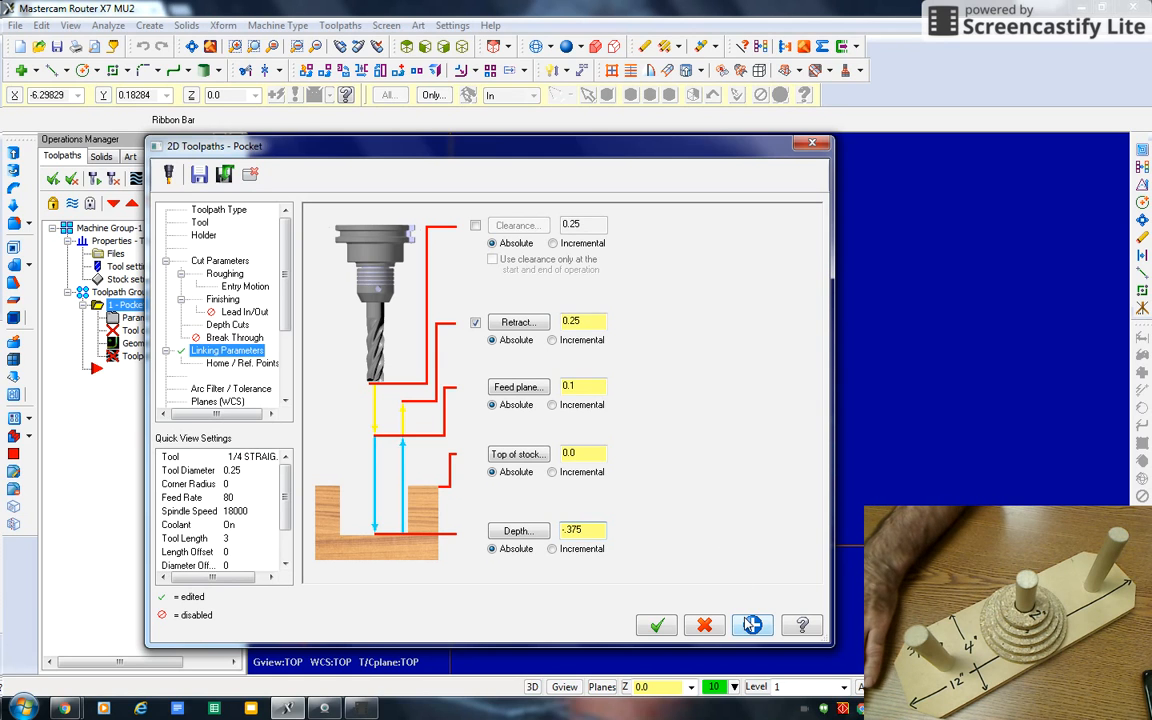
click(657, 625)
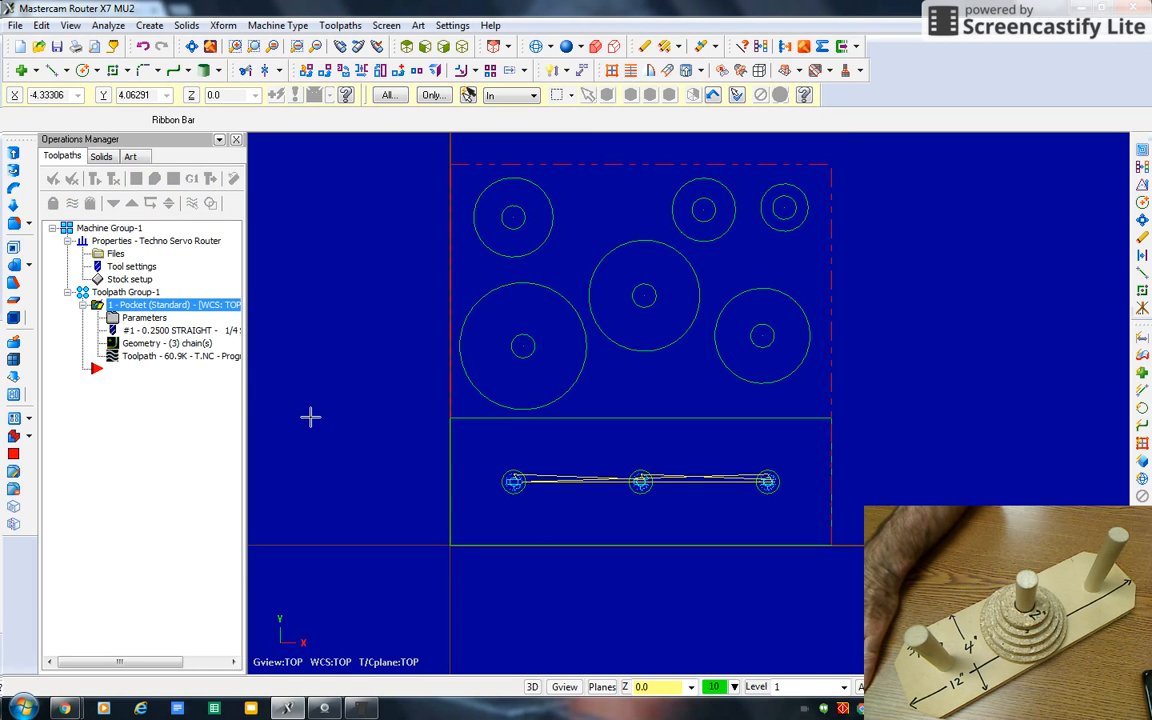
Start a Contour toolpath and chain the centre holes of all six discs counterclockwise.
scroll(310, 417, down, 1)
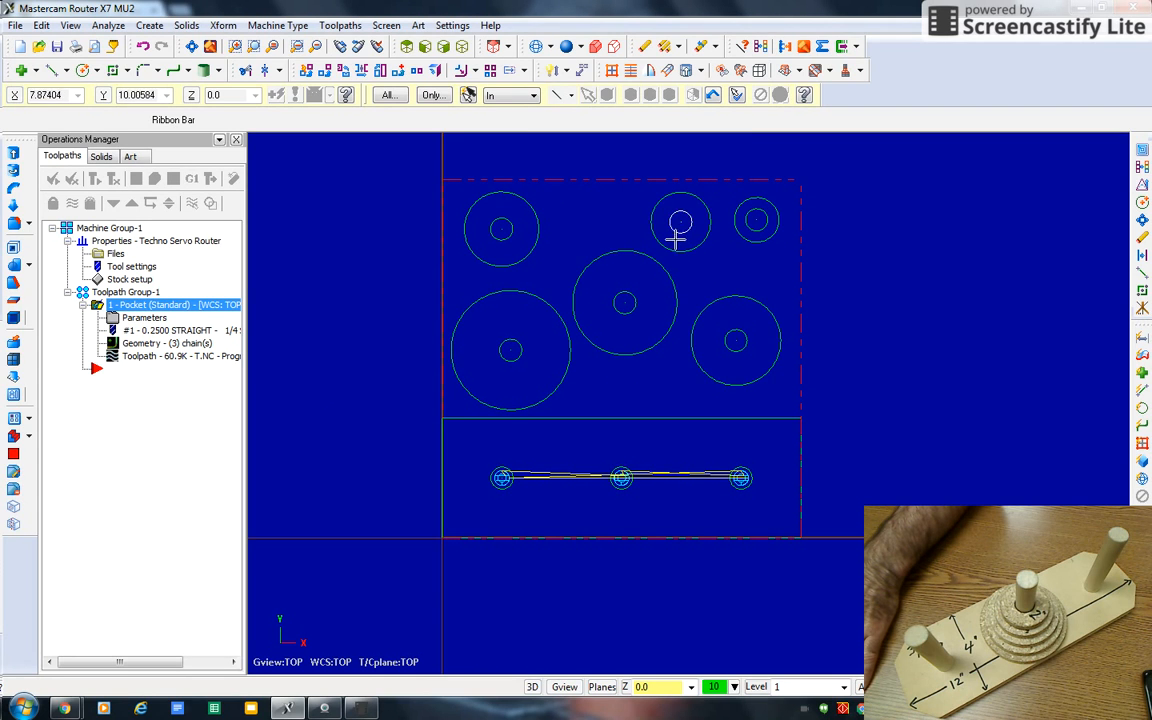
click(335, 25)
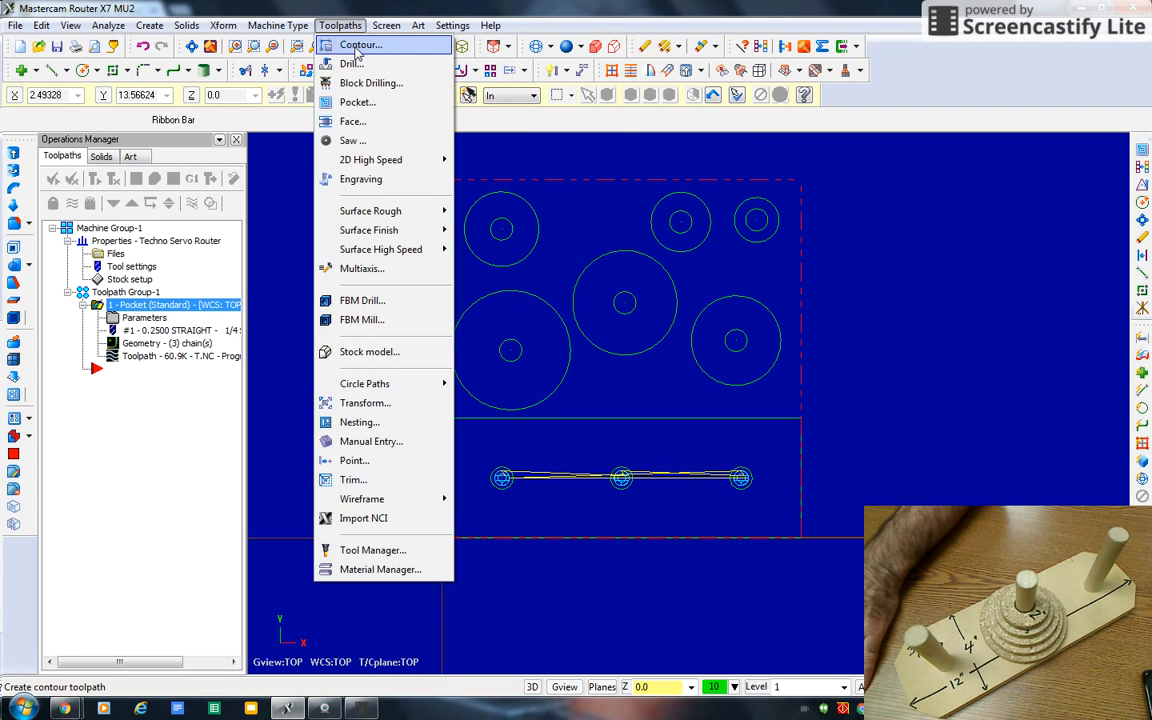
click(356, 46)
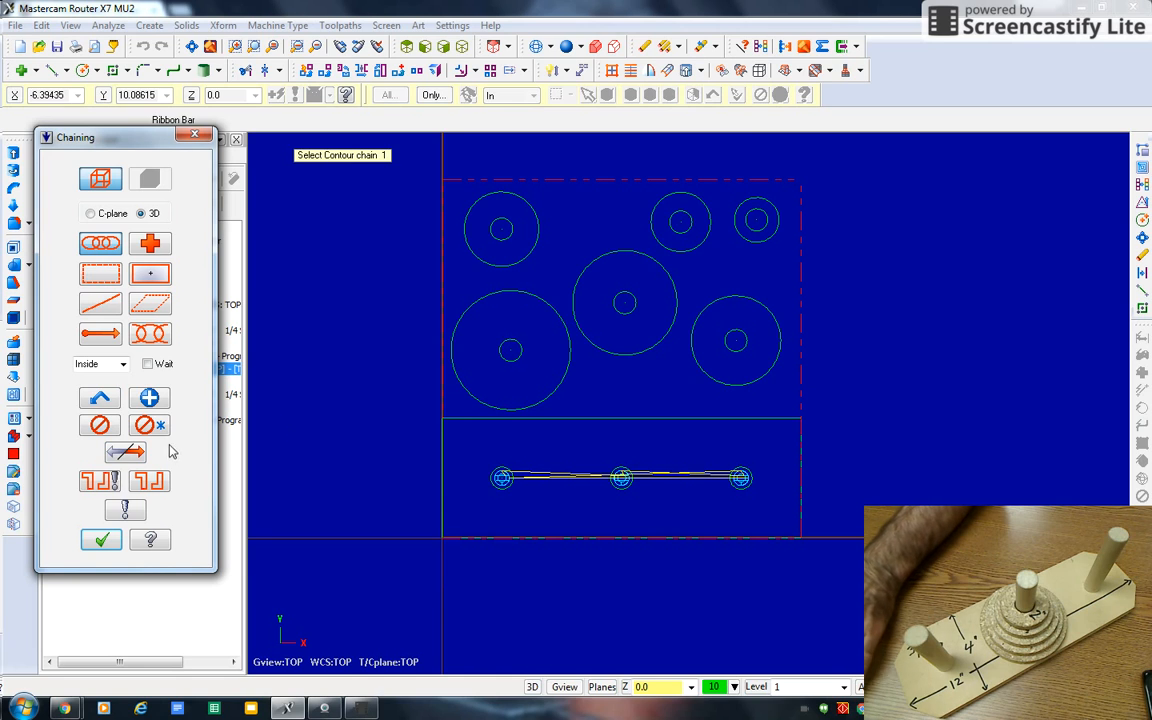
click(515, 228)
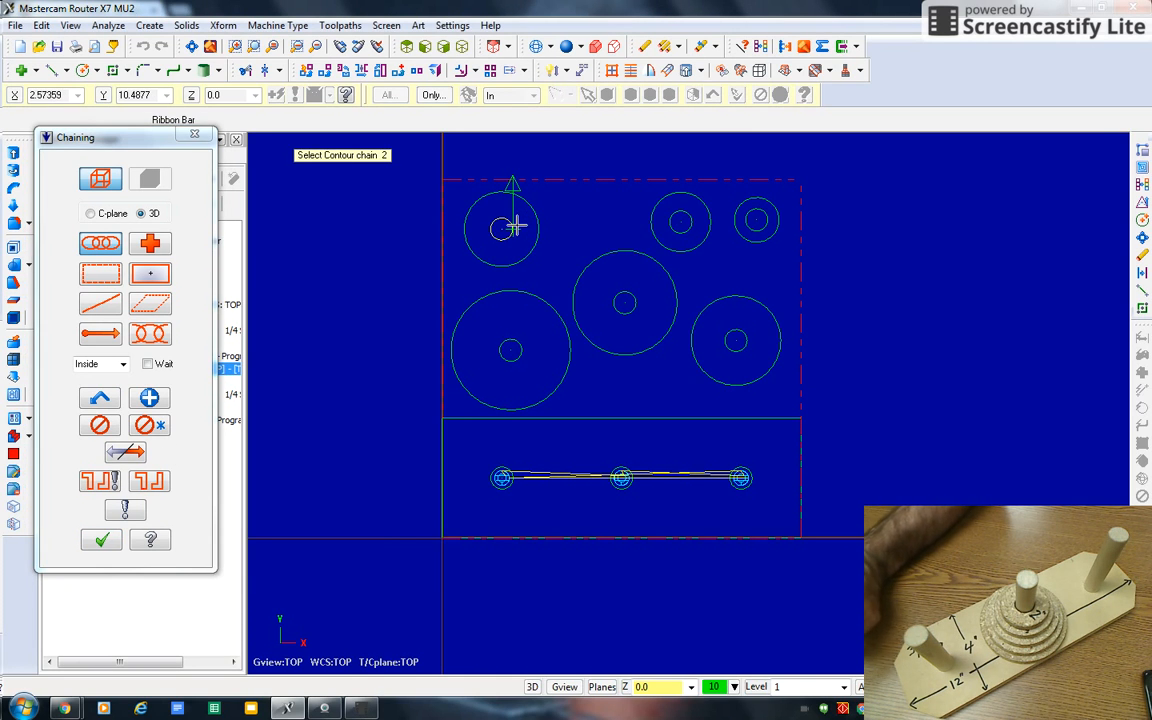
click(689, 212)
click(760, 218)
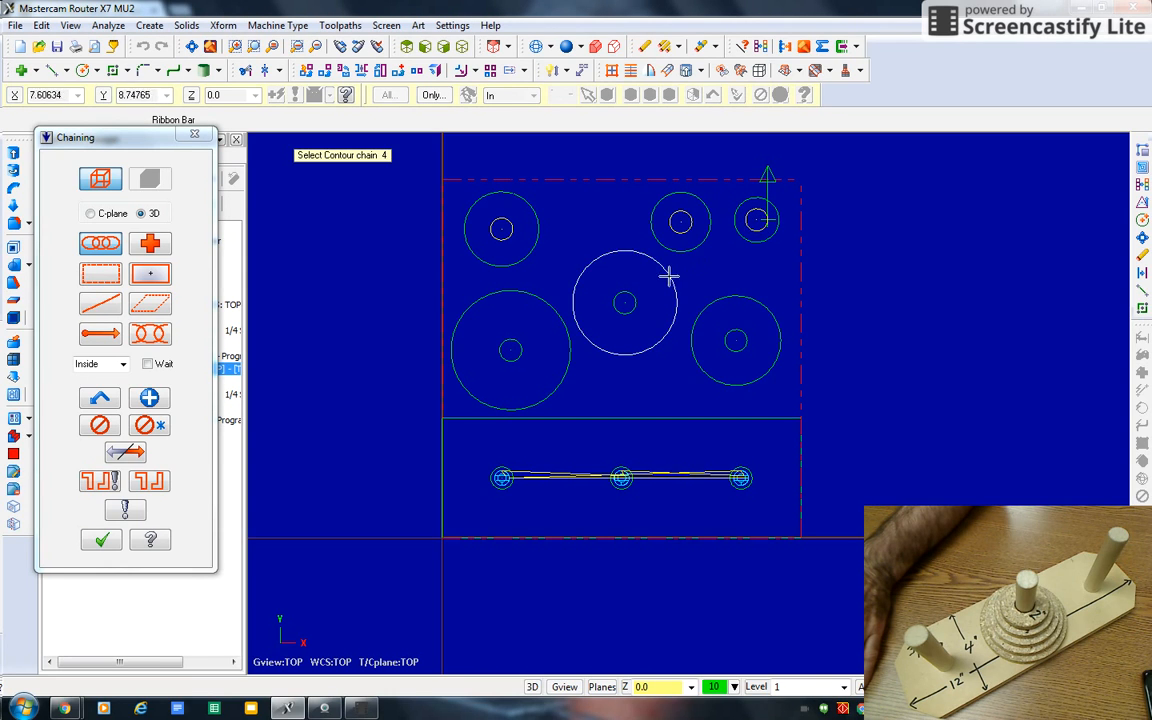
click(749, 340)
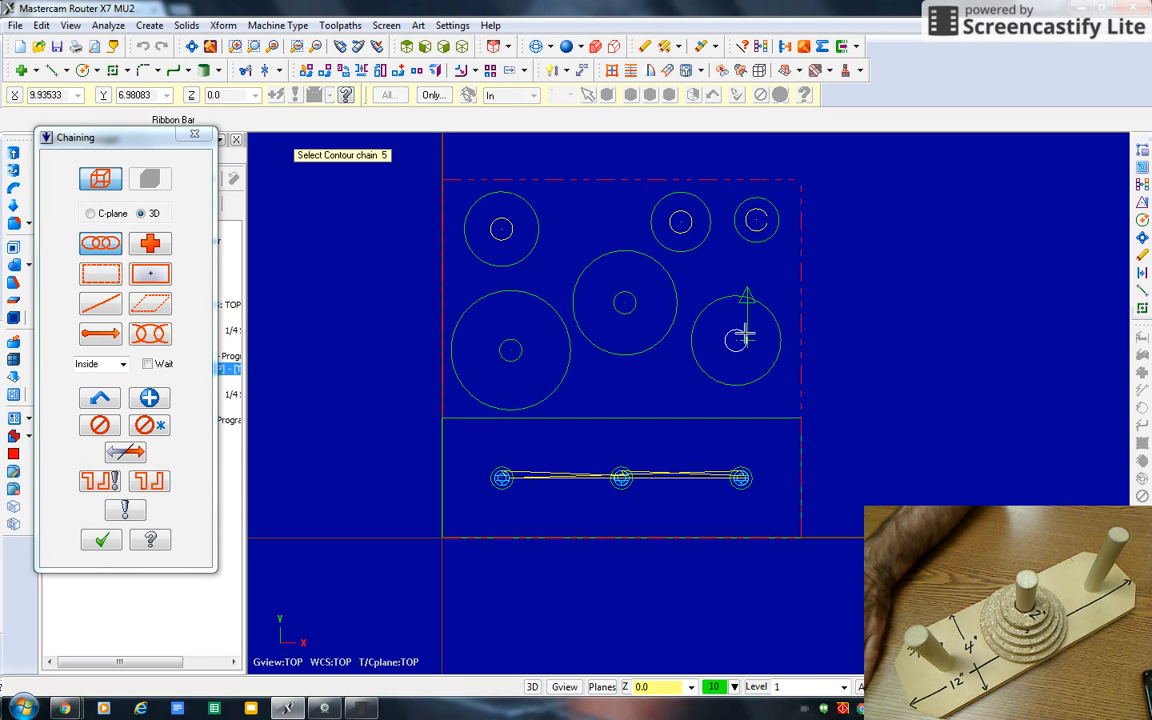
click(626, 299)
click(513, 343)
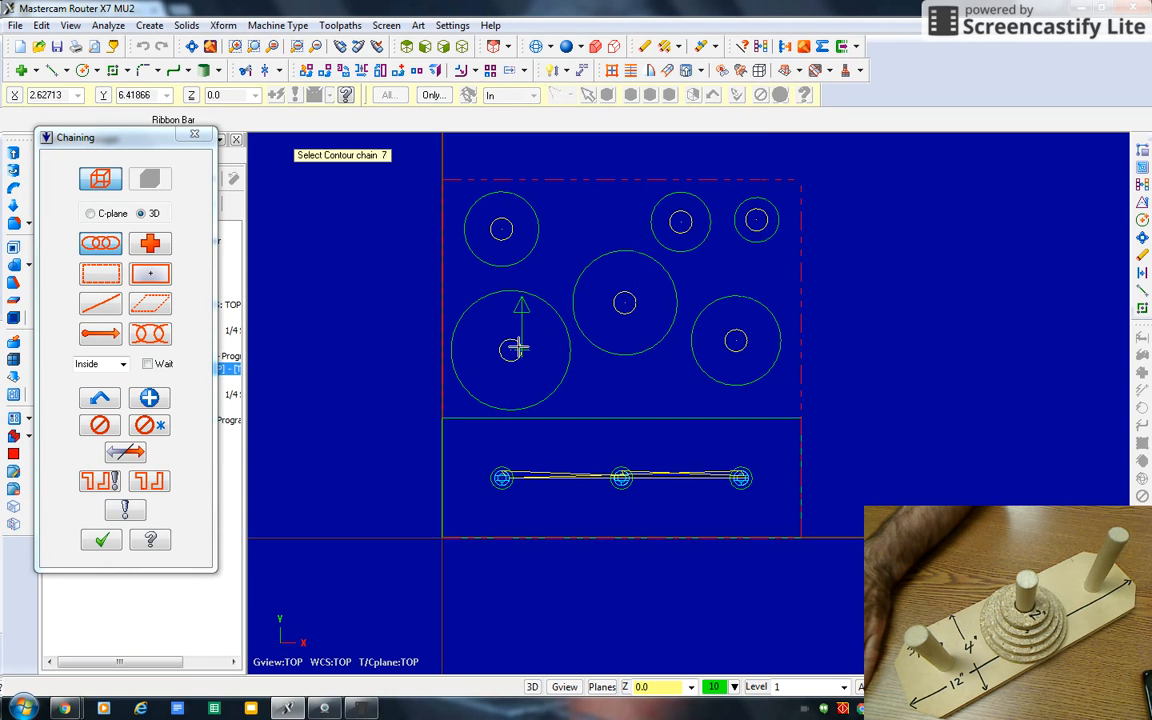
Add the outer circles of all six discs to the contour chains in a clockwise direction and accept the selection.
click(563, 385)
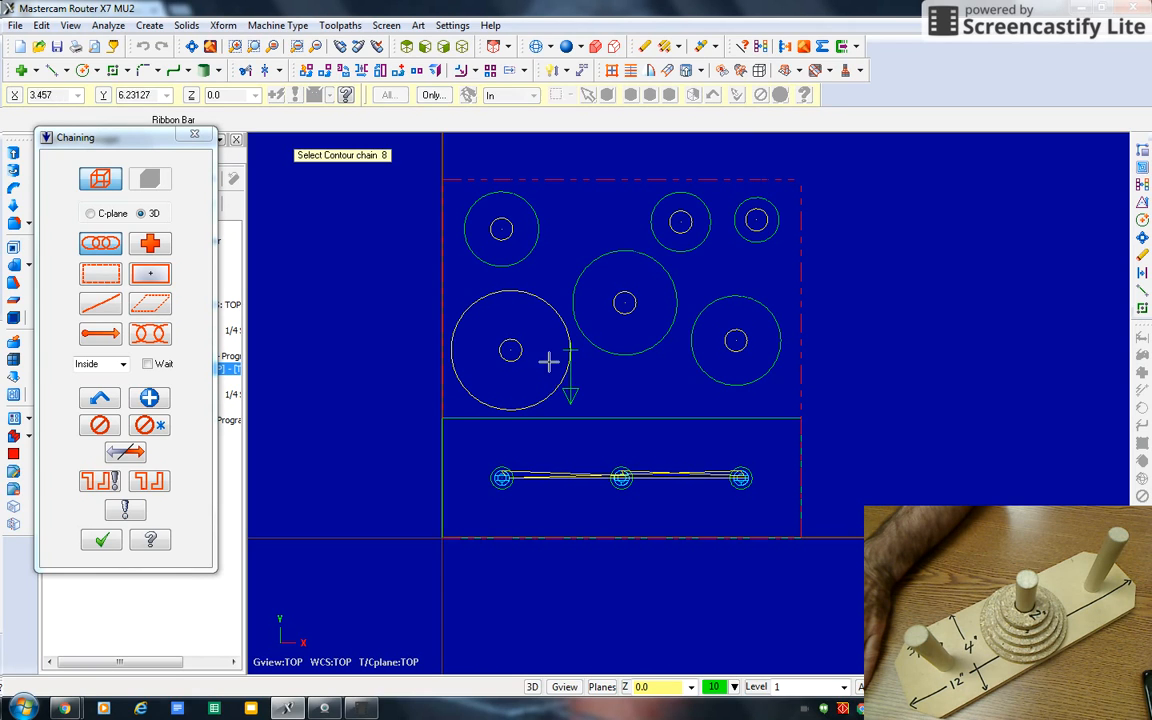
click(530, 257)
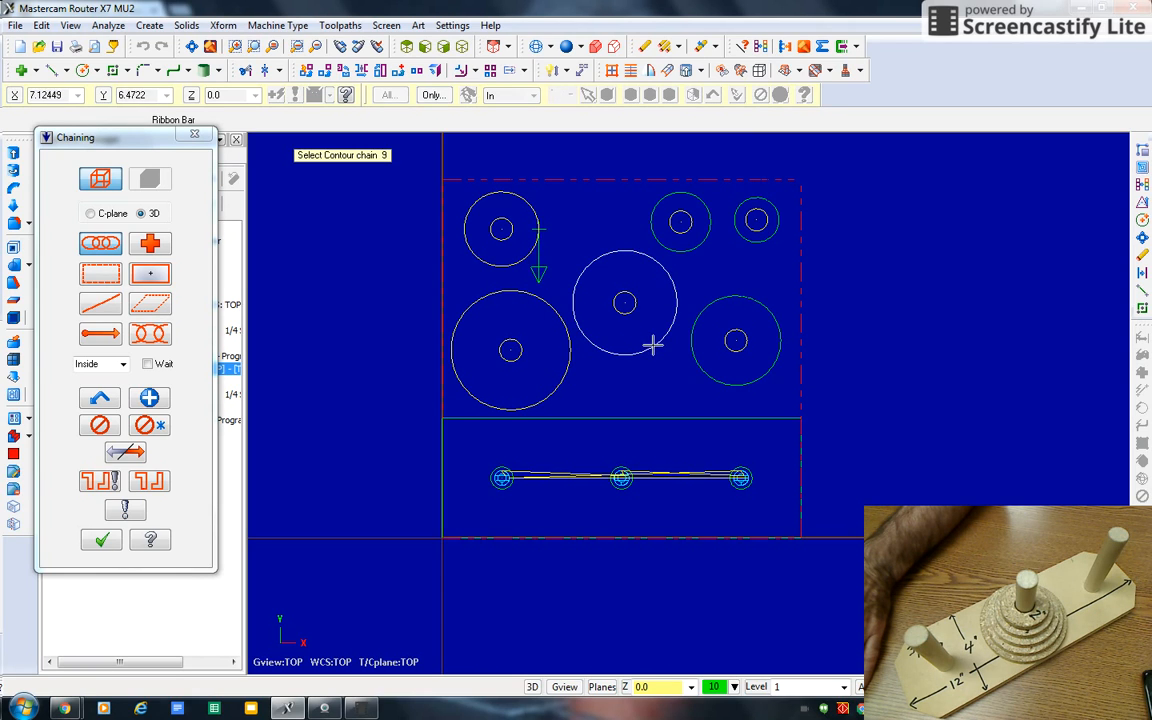
click(675, 300)
click(700, 245)
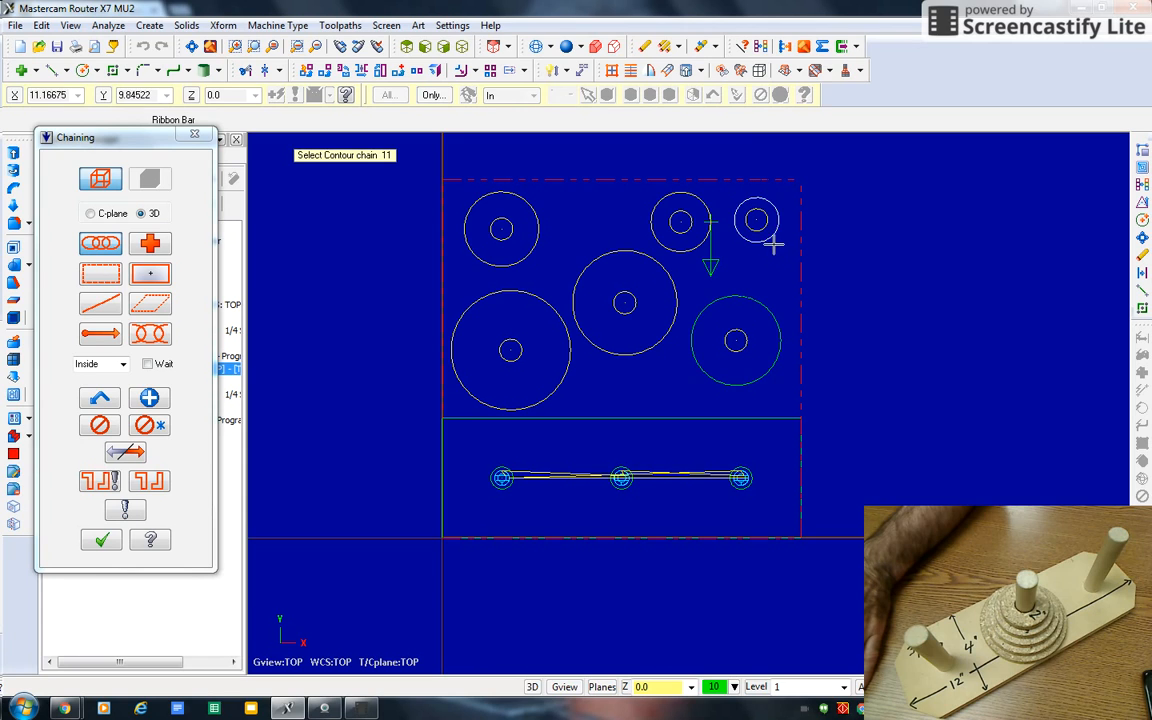
click(772, 245)
click(772, 365)
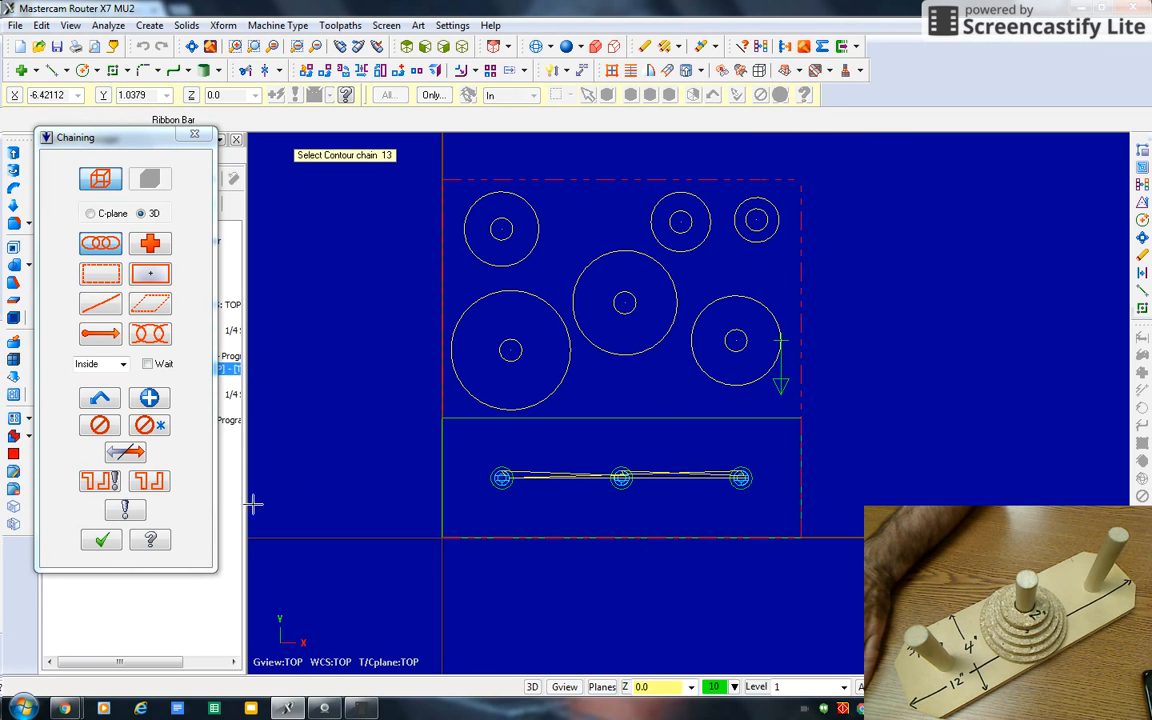
click(101, 541)
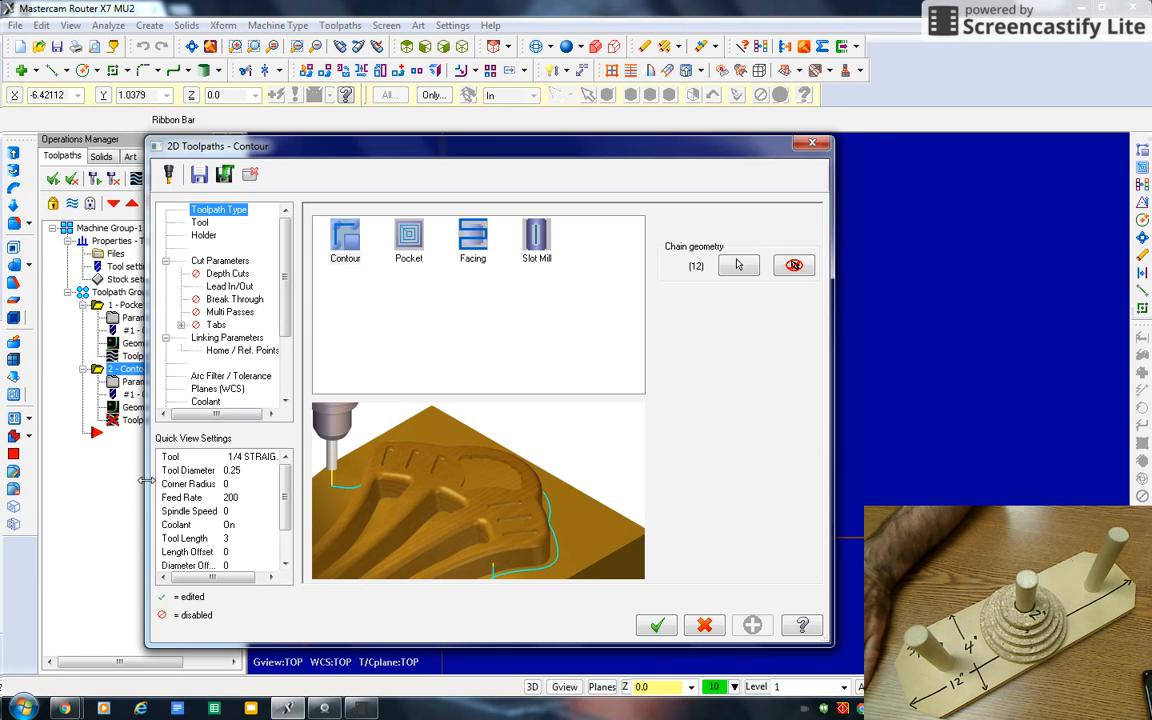
Select the 1/4 straight bit for the contour with a feed rate of 60 and a plunge rate of 30, and apply.
click(200, 222)
click(450, 255)
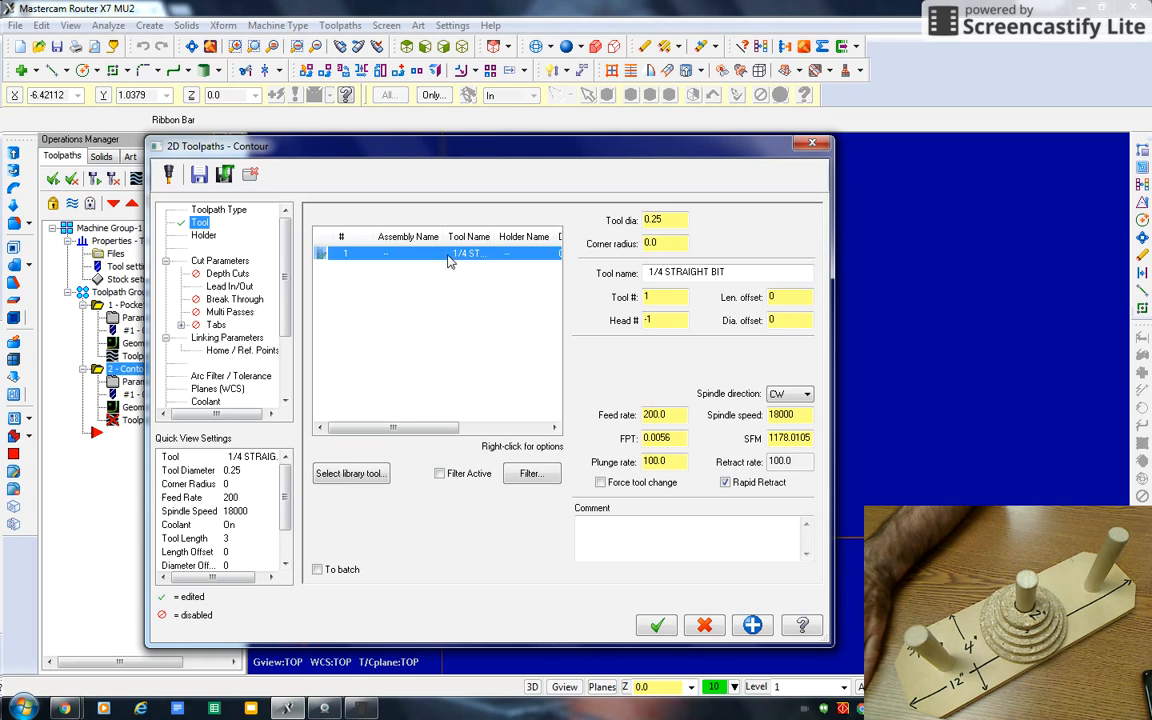
double_click(677, 412)
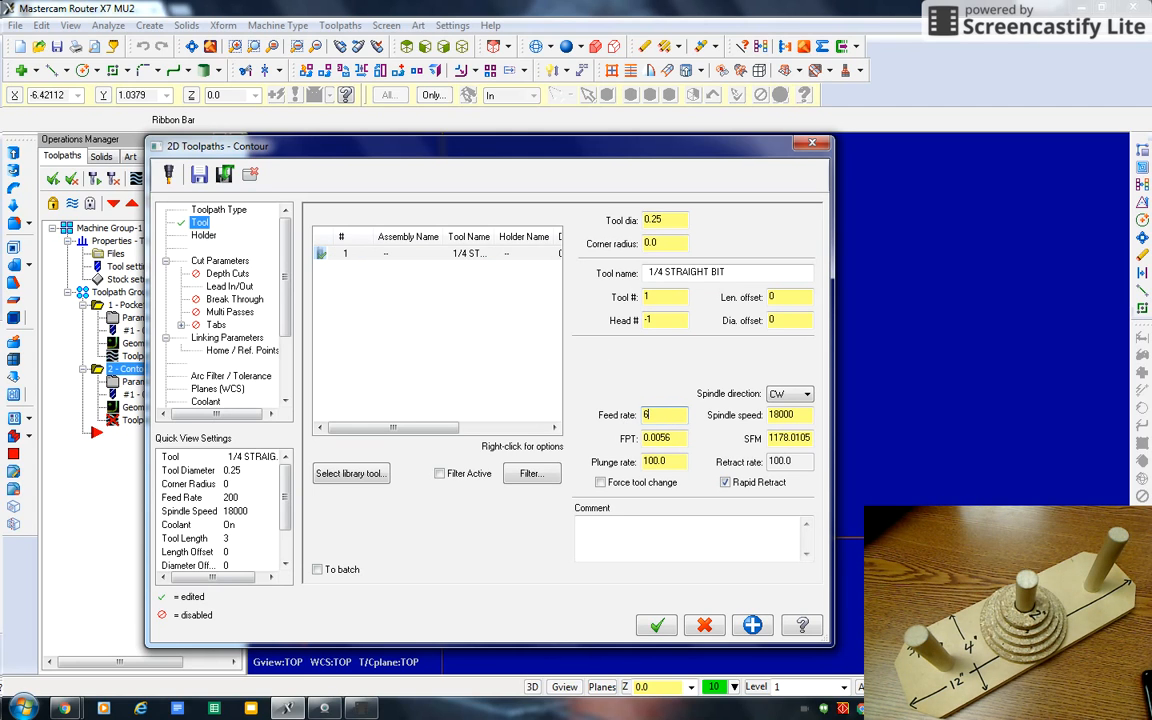
double_click(664, 462)
text(3)
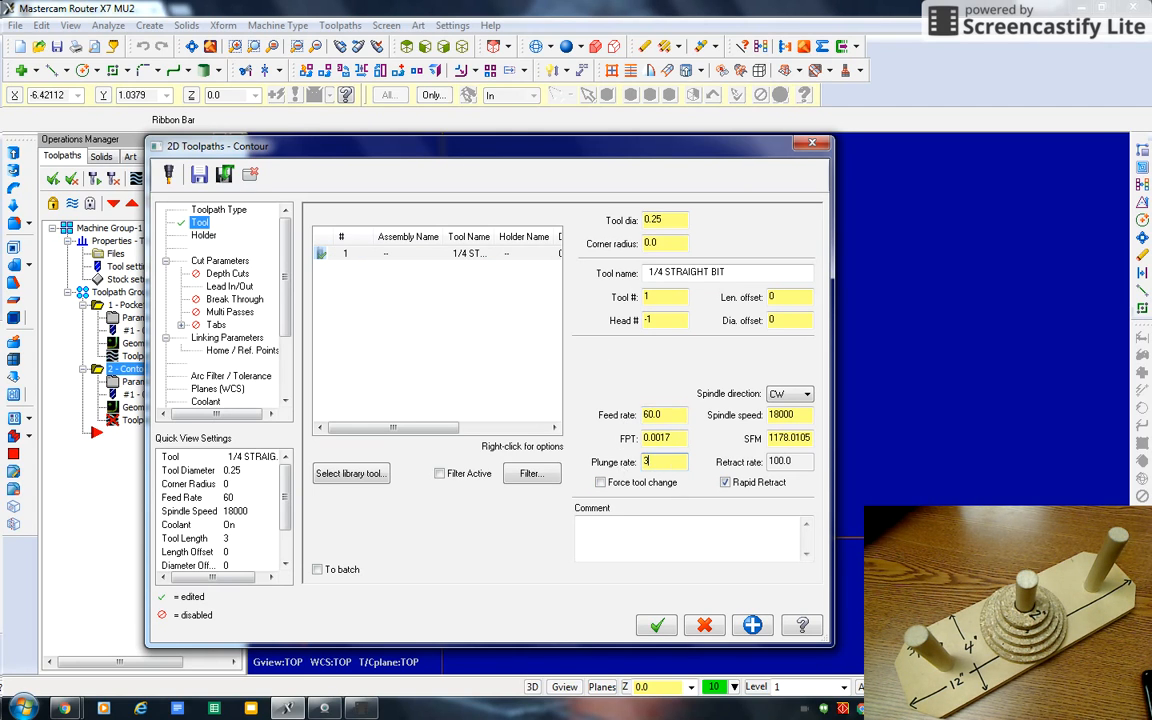
text(0)
click(752, 625)
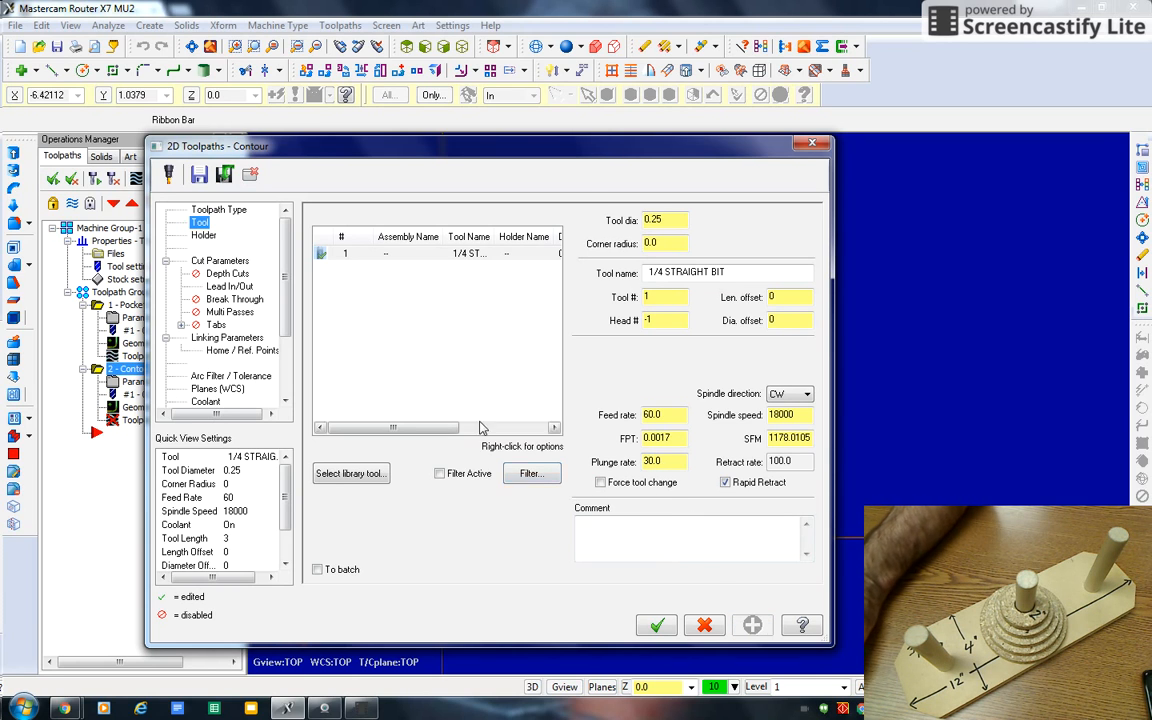
Go through the contour's holder and cut parameters, and enable depth cuts with a maximum rough step of 0.2.
click(201, 235)
click(203, 261)
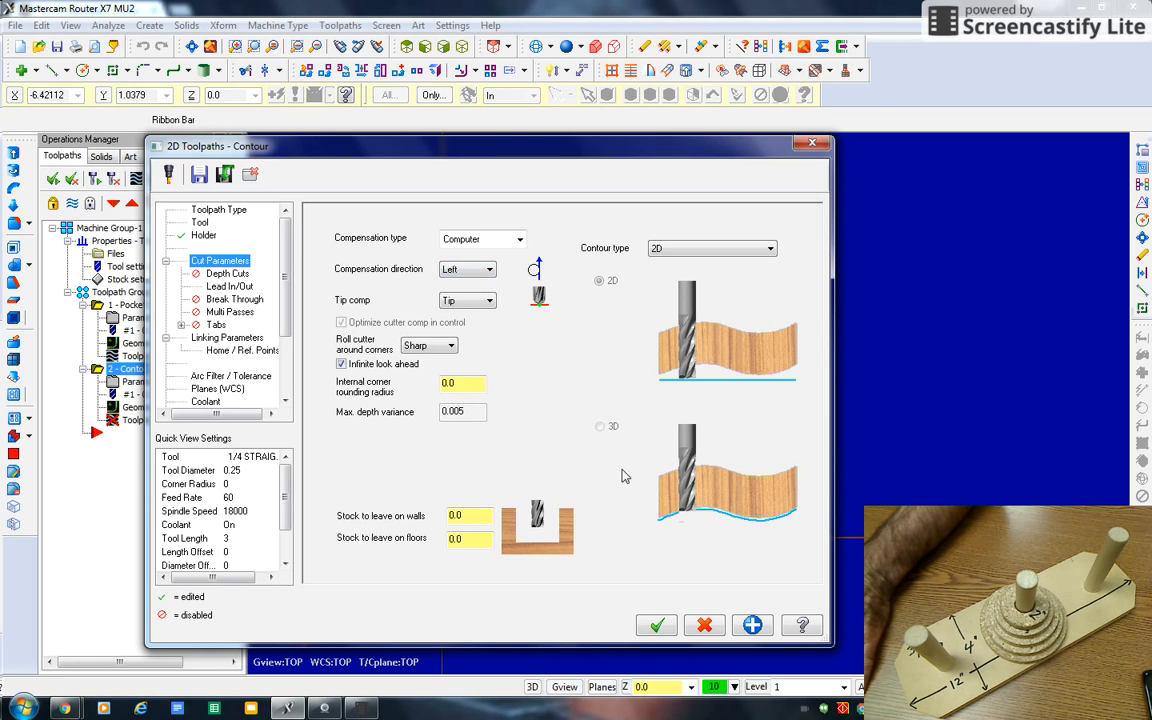
click(755, 630)
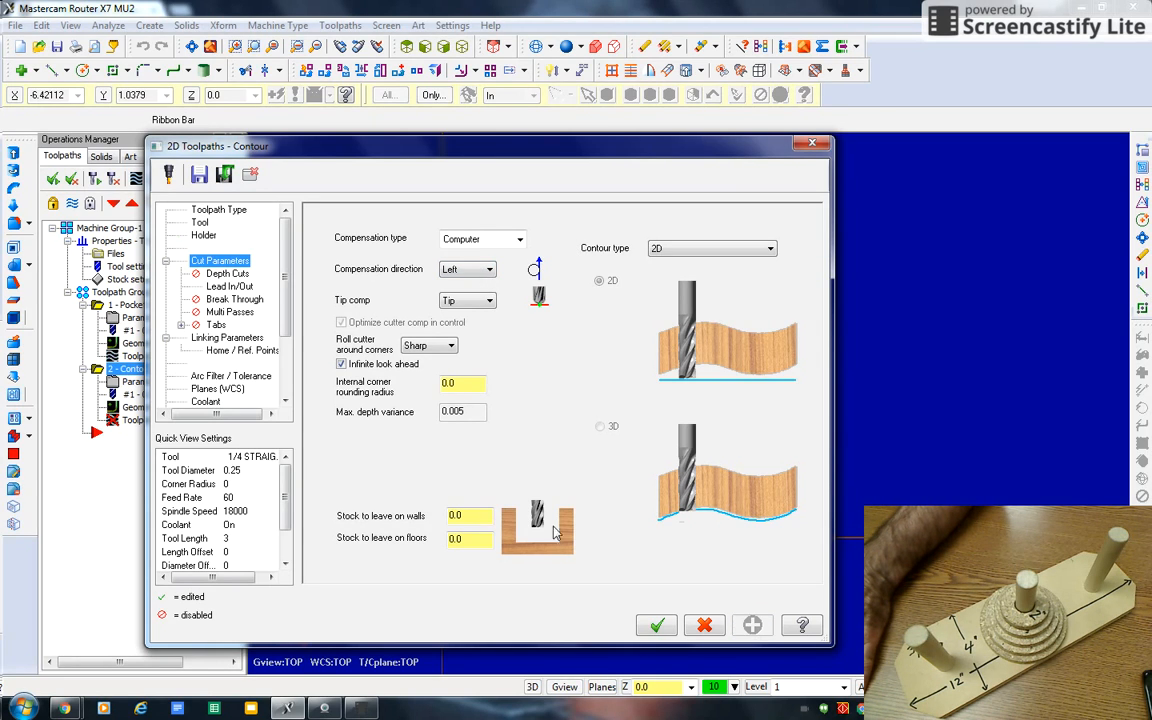
click(208, 275)
click(369, 259)
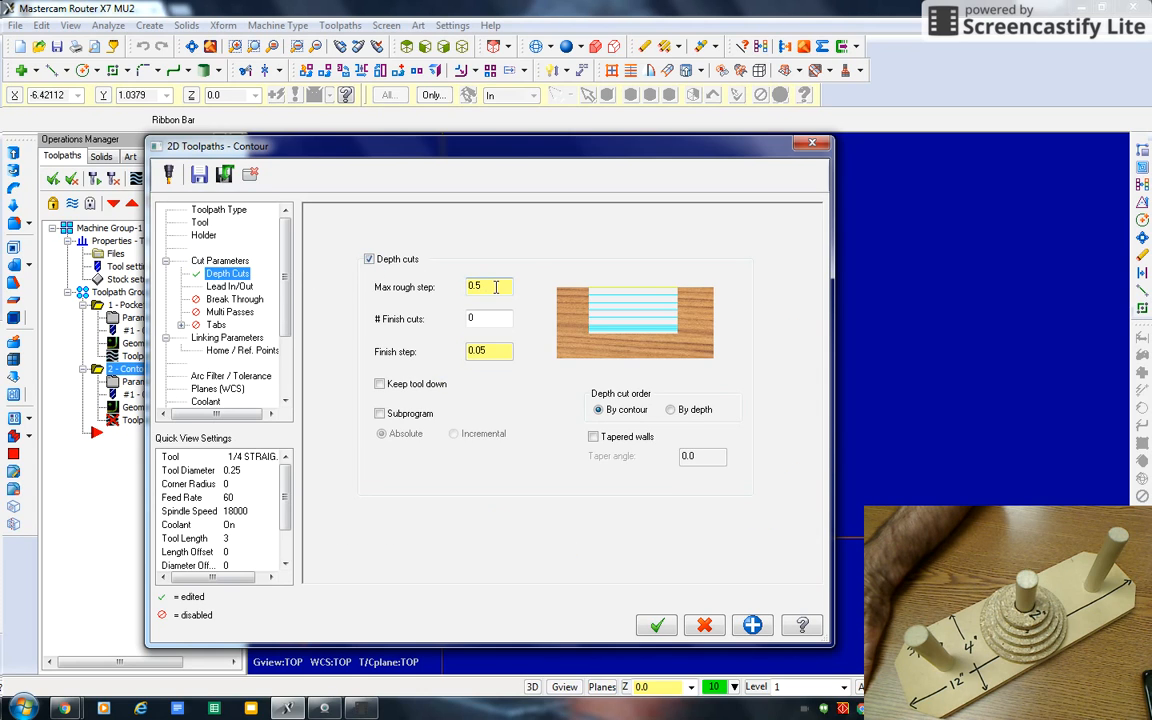
drag(496, 287, 460, 287)
text(.2)
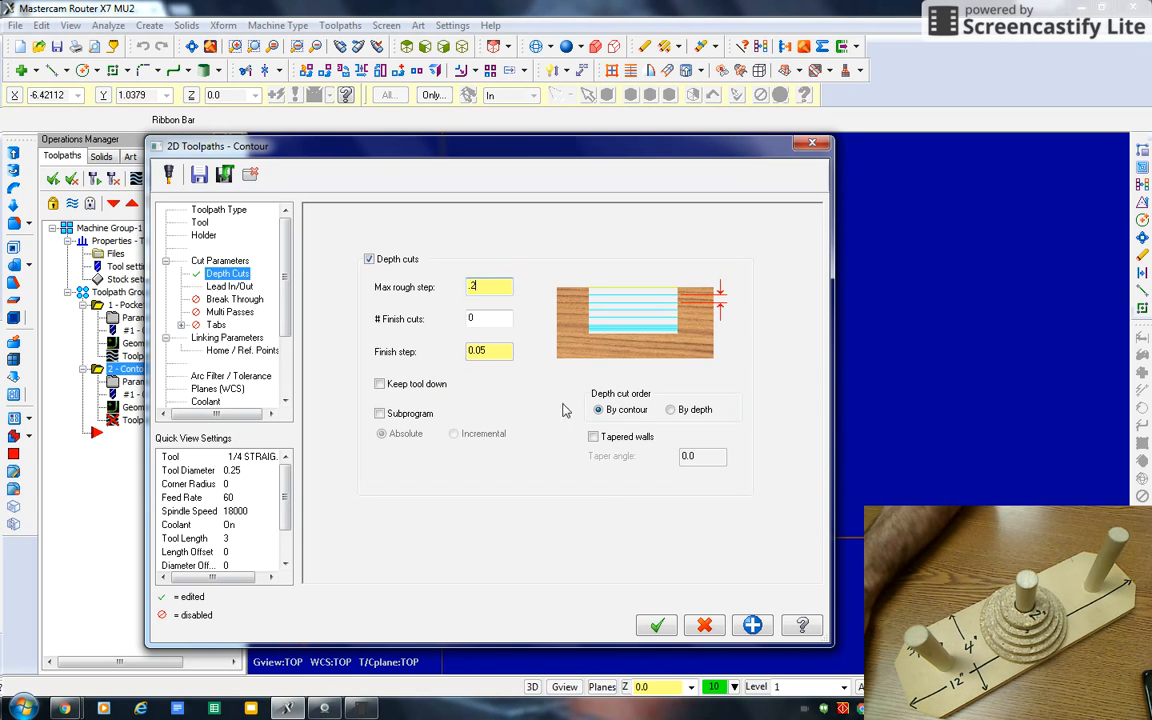
click(752, 625)
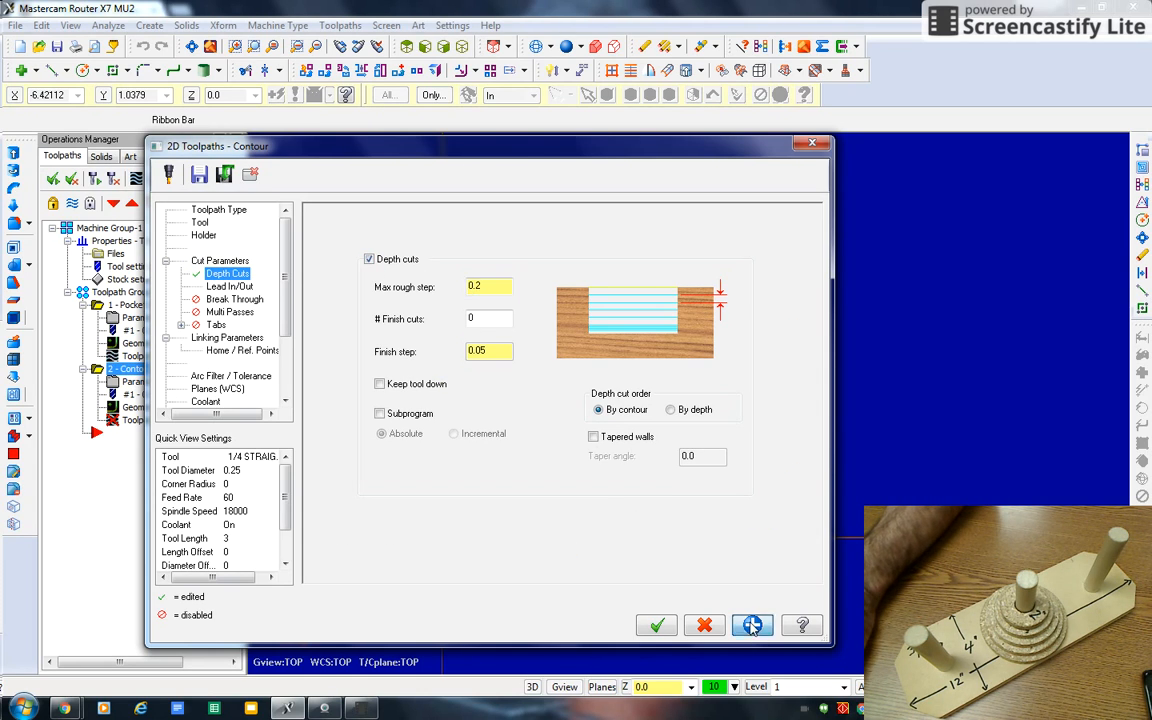
Turn off lead in/out for the contour and check the break through and multi passes settings.
click(229, 287)
click(319, 215)
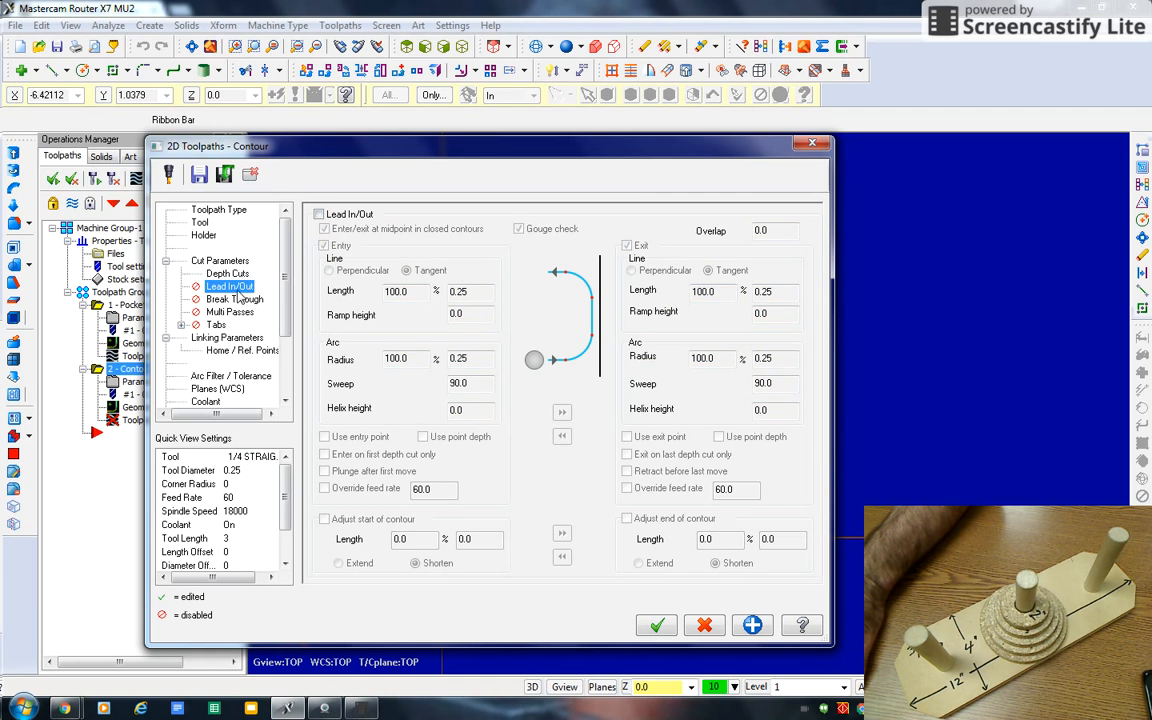
click(232, 300)
click(222, 313)
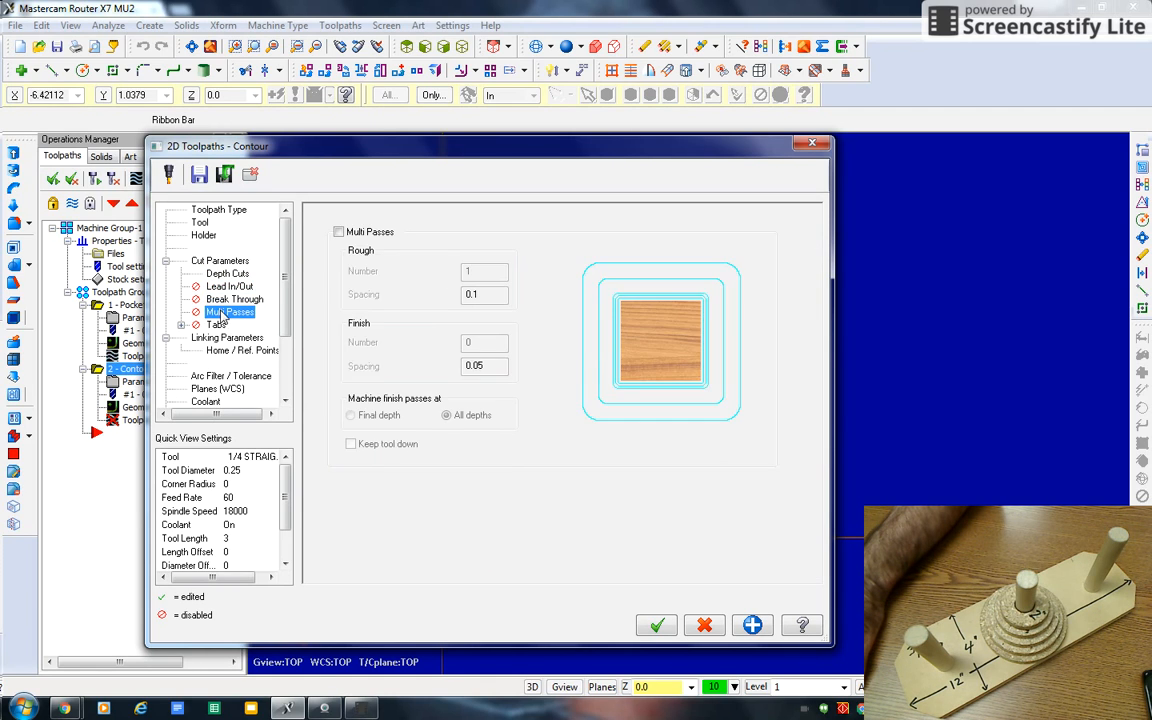
Enable tabs on the contour with automatic positioning, four tabs and all shapes tabbed, and apply.
click(215, 326)
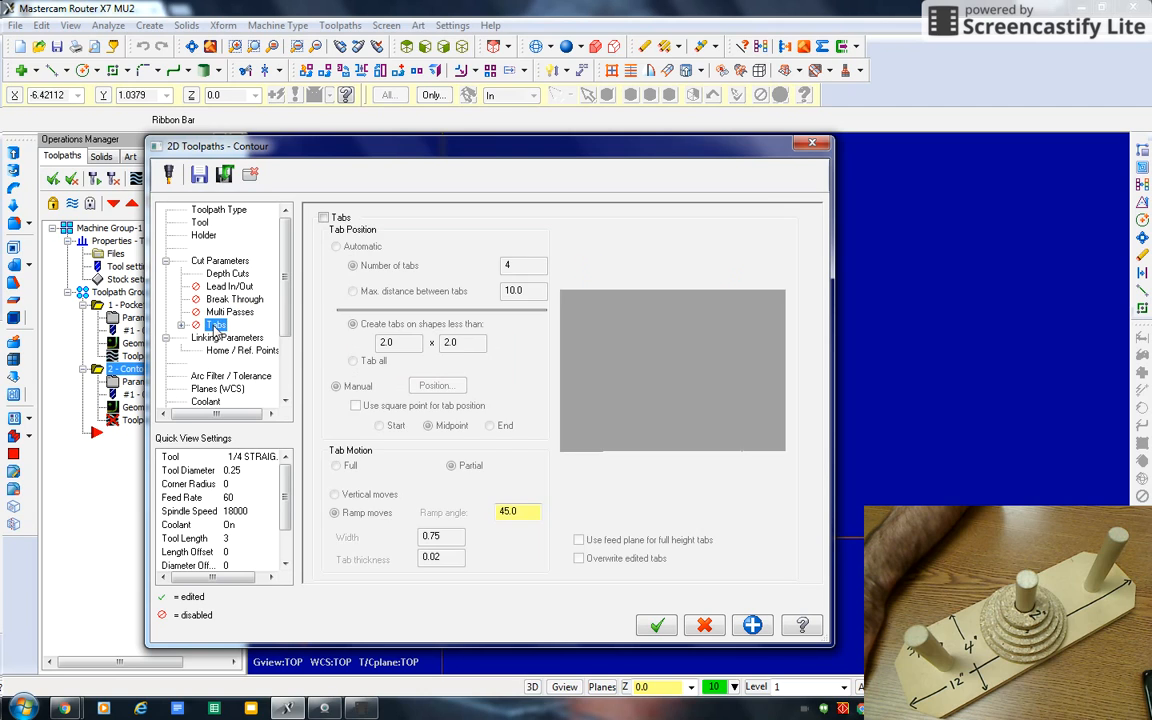
click(323, 218)
click(336, 247)
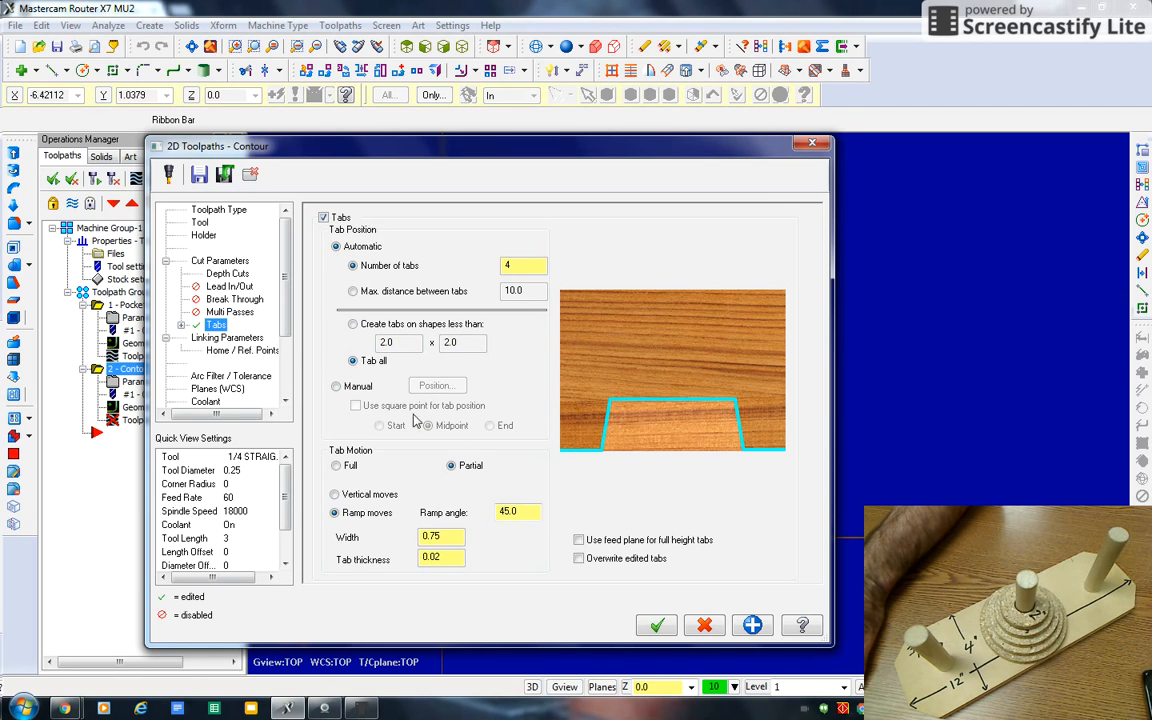
click(754, 627)
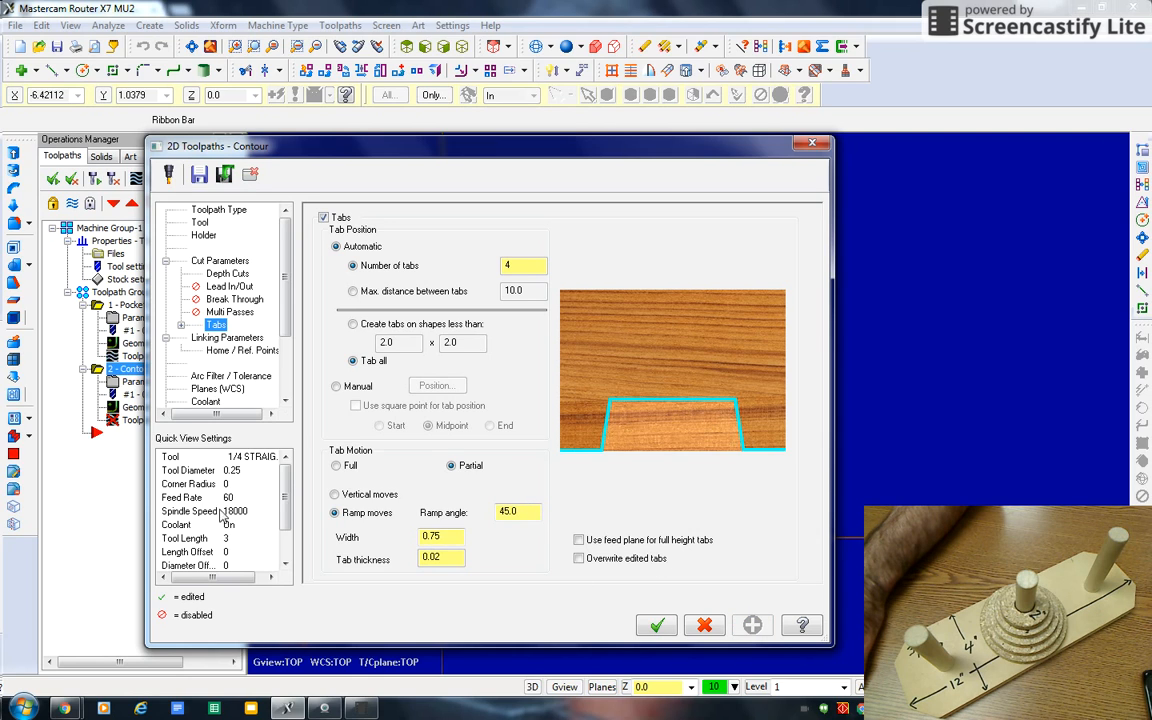
Set the contour's depth to an absolute -0.75 in the linking parameters and generate the toolpath.
click(222, 338)
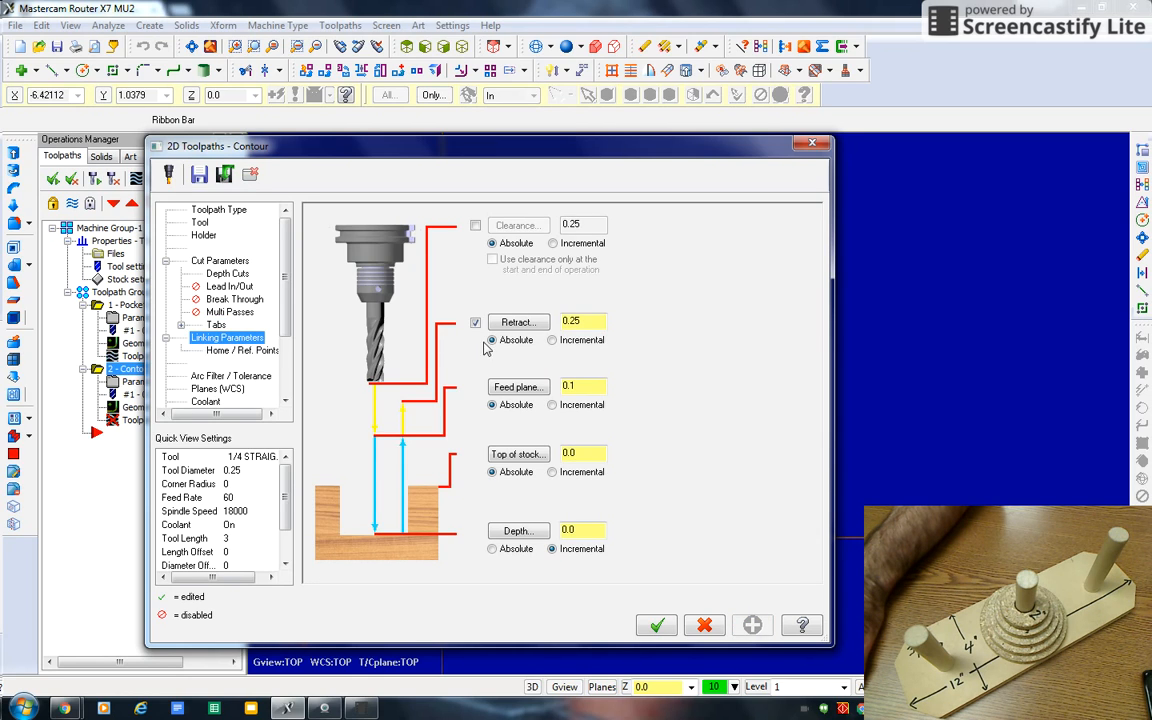
click(492, 550)
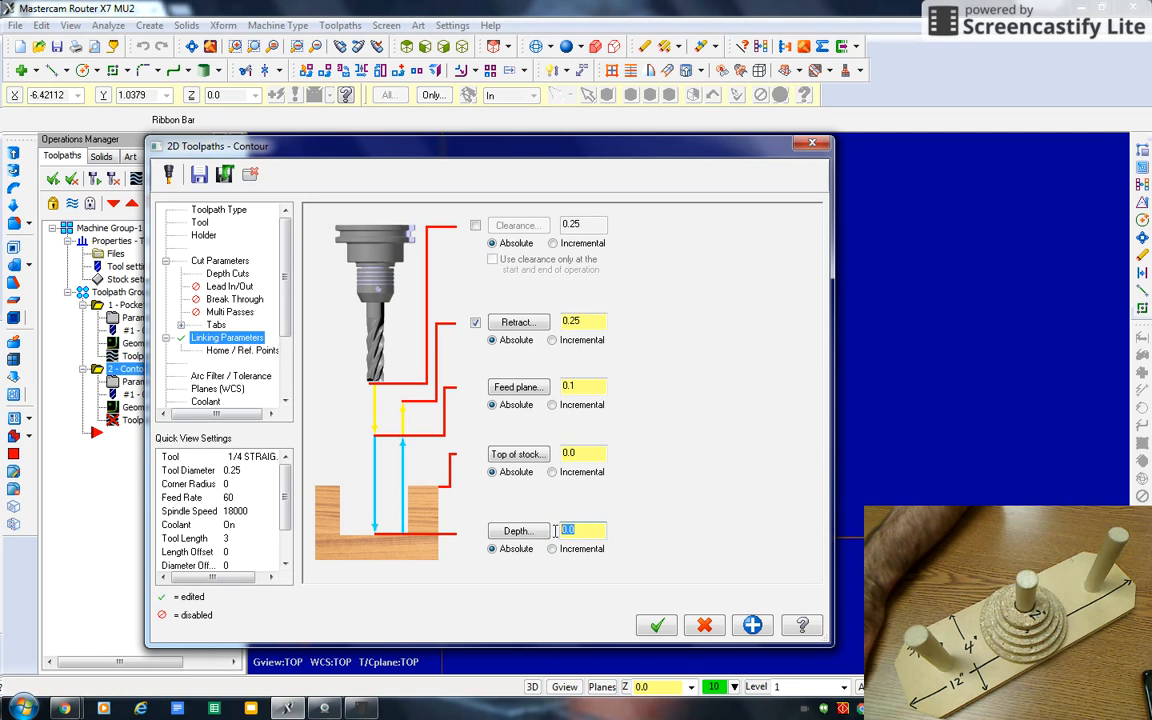
text(-0.7)
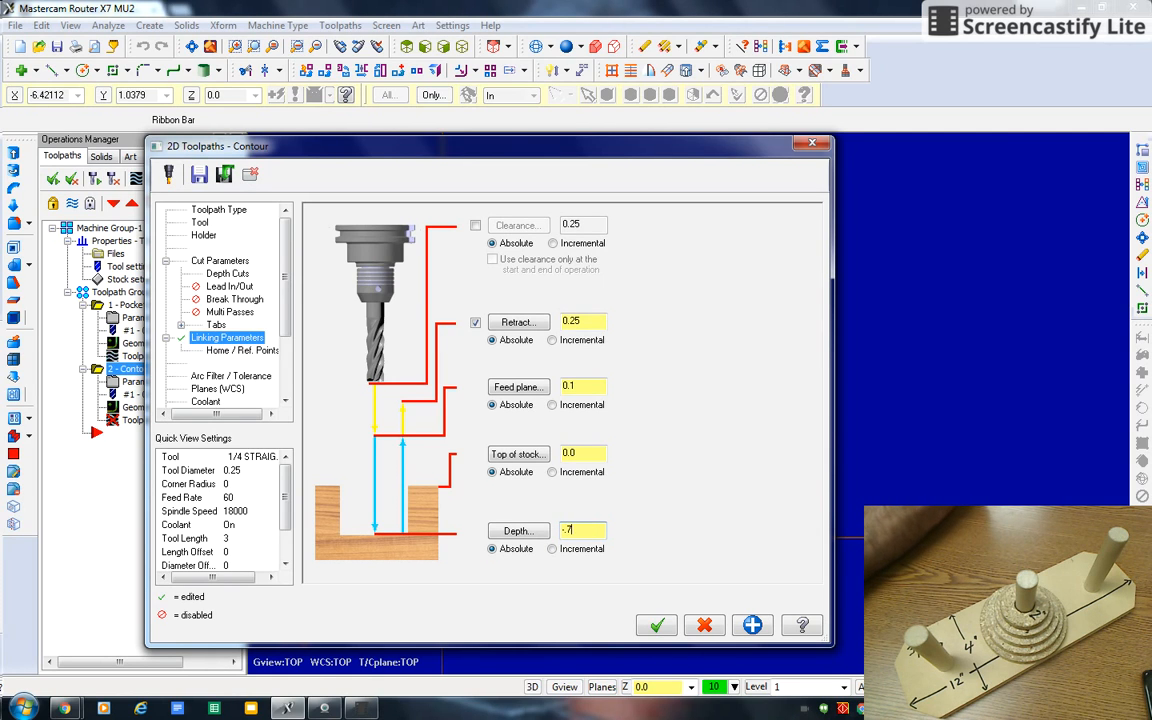
text(5)
click(752, 625)
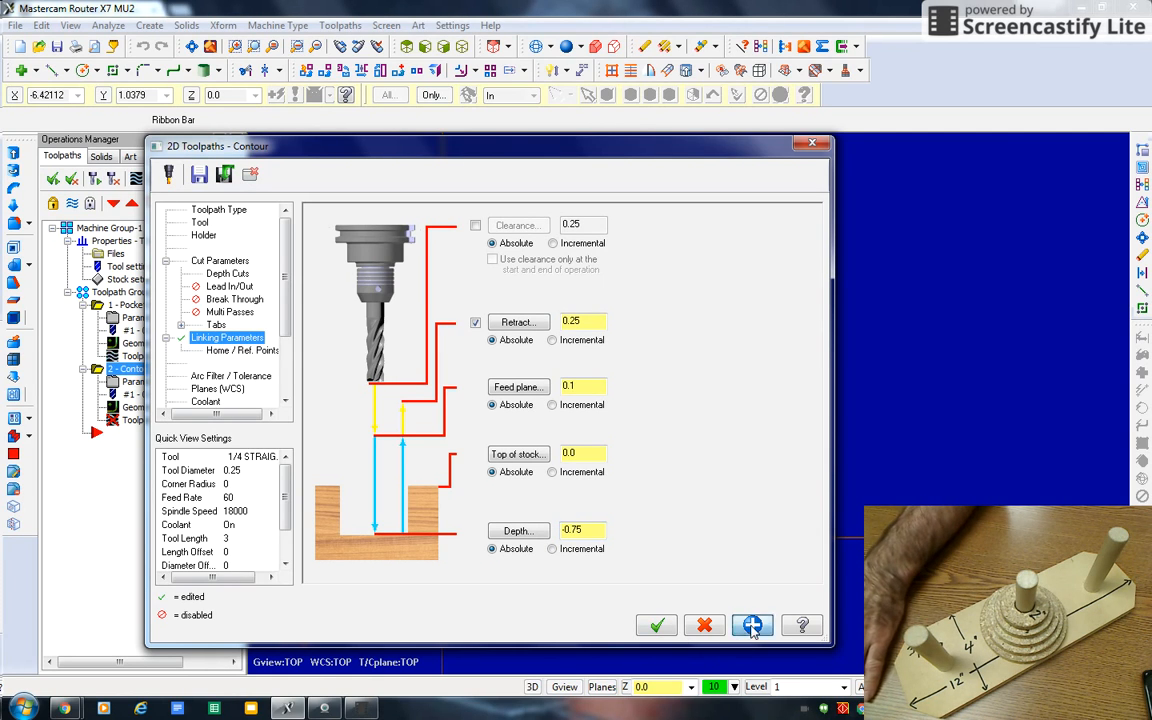
click(657, 626)
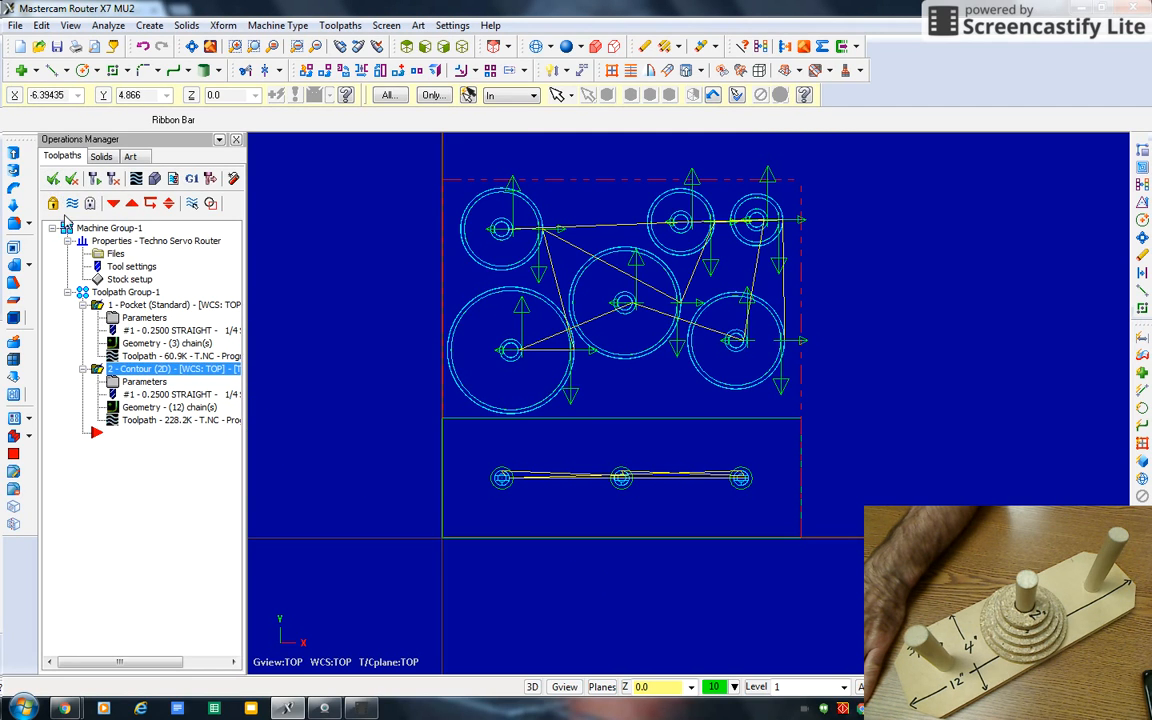
Save the part file to the Desktop as T in Mastercam X7 format.
click(15, 25)
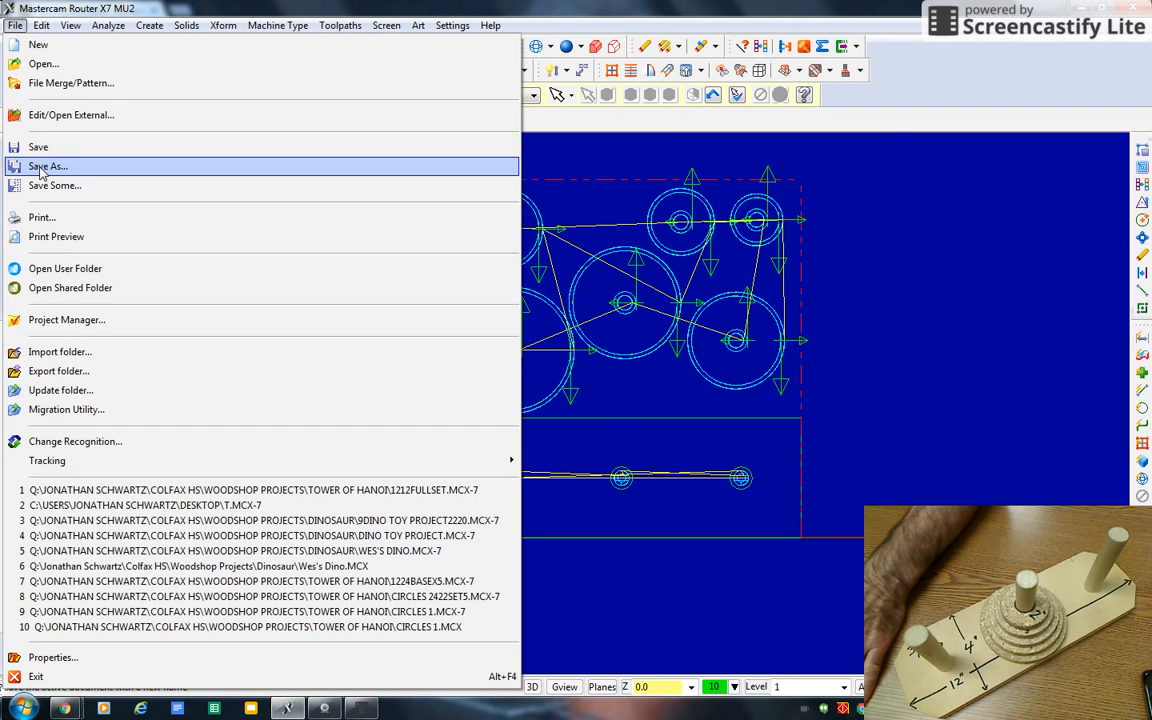
click(41, 167)
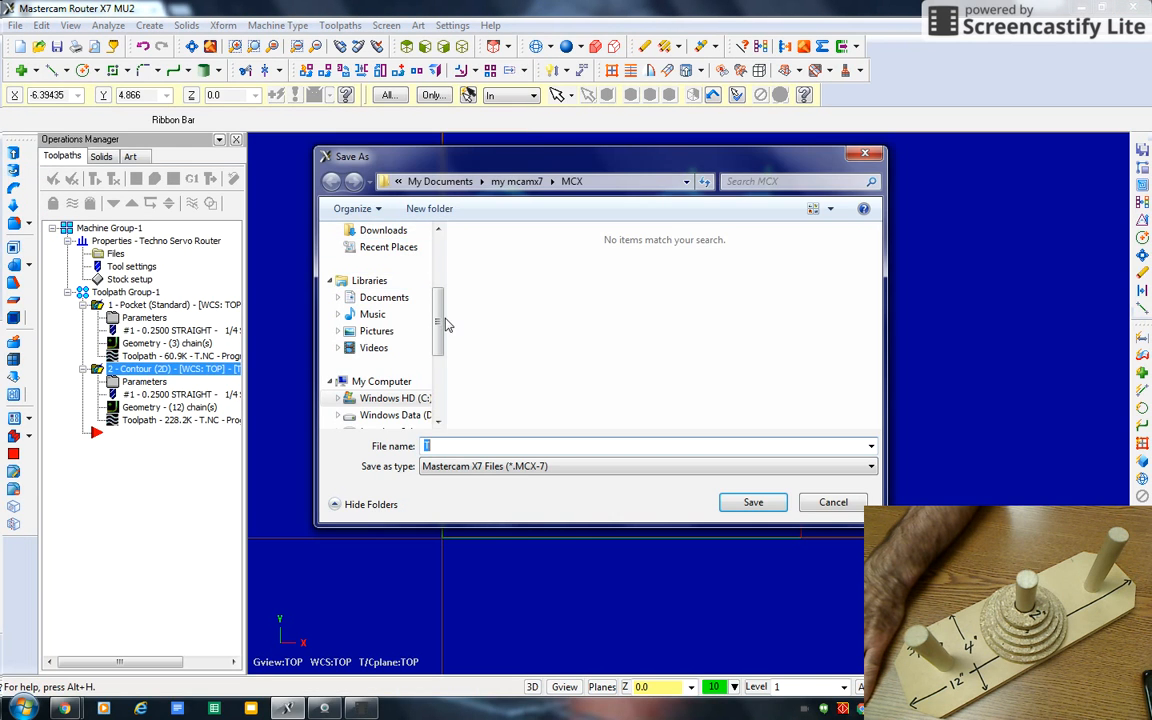
drag(436, 318, 436, 268)
click(386, 331)
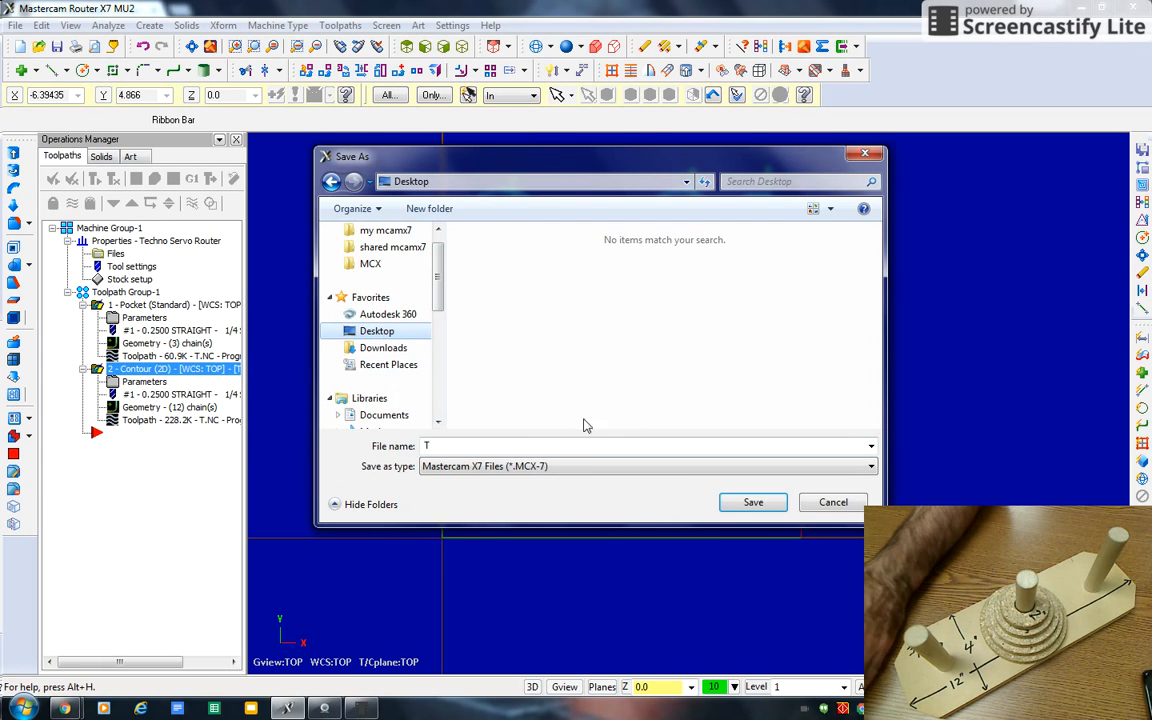
click(752, 502)
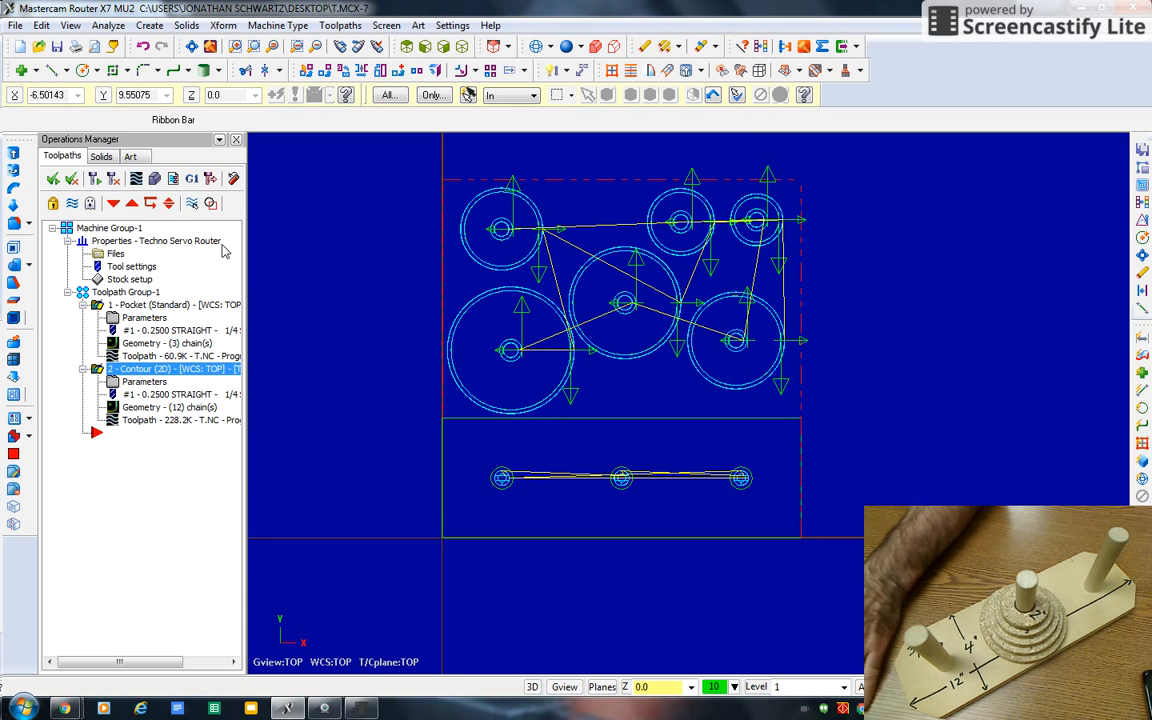
Verify the toolpaths in the simulator from an isometric view, inspect the cut stock and close the simulator.
click(155, 178)
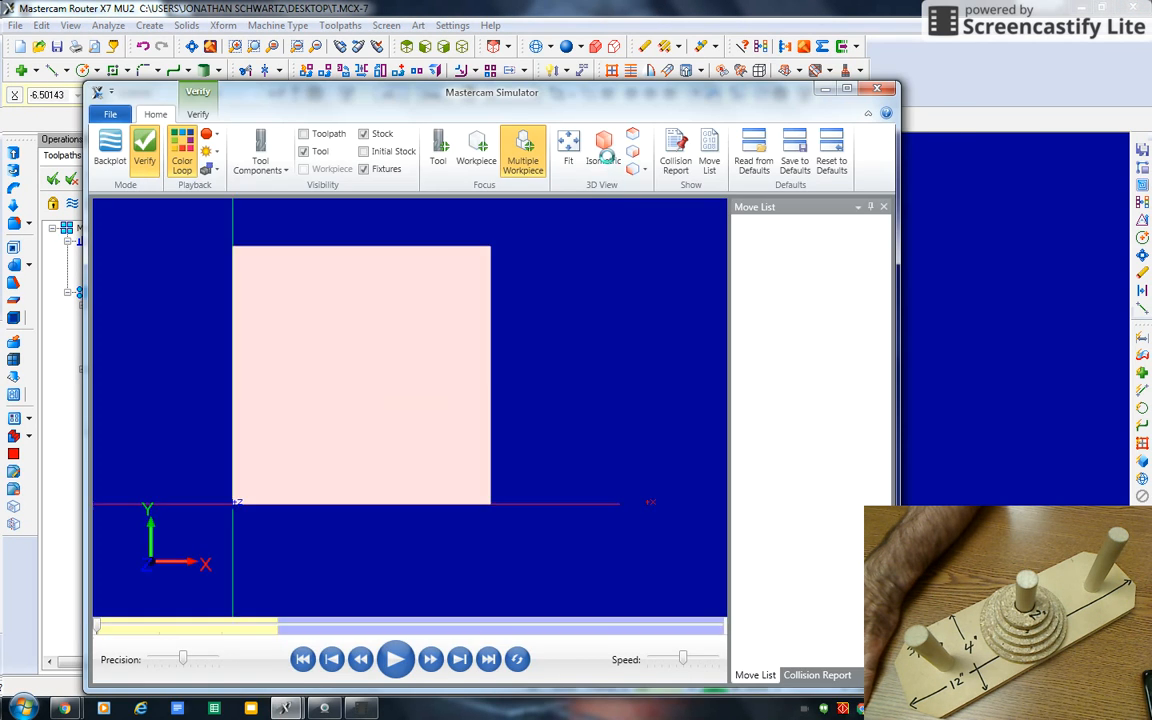
click(598, 152)
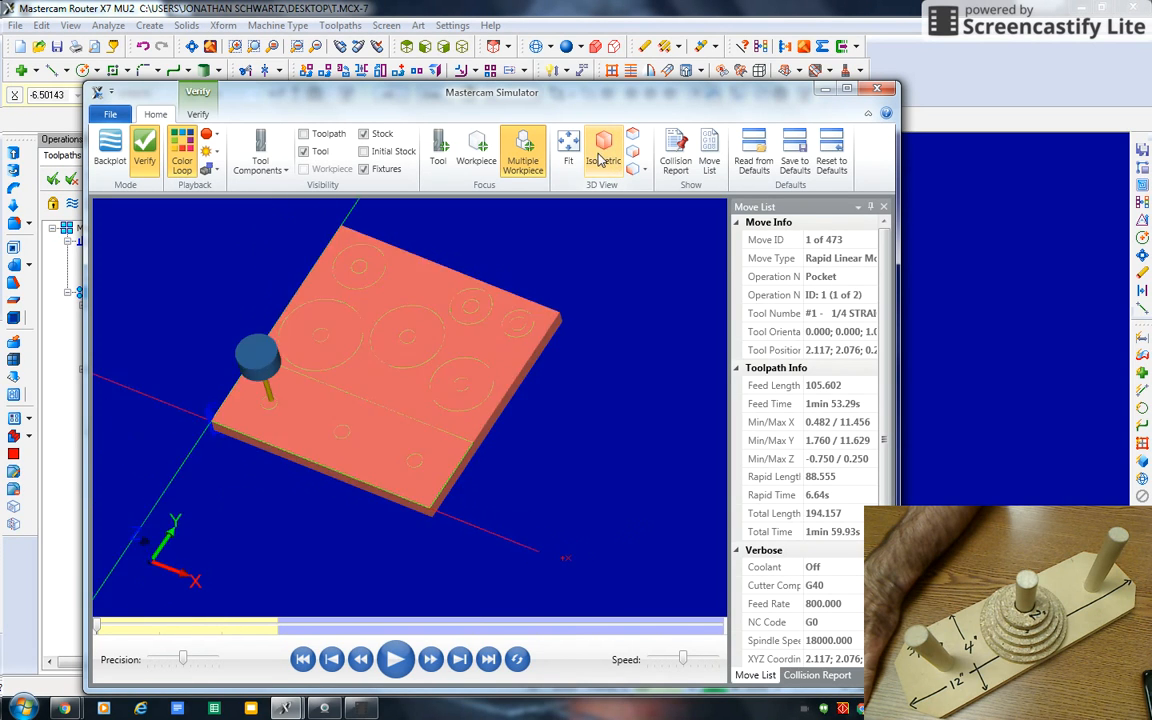
click(393, 658)
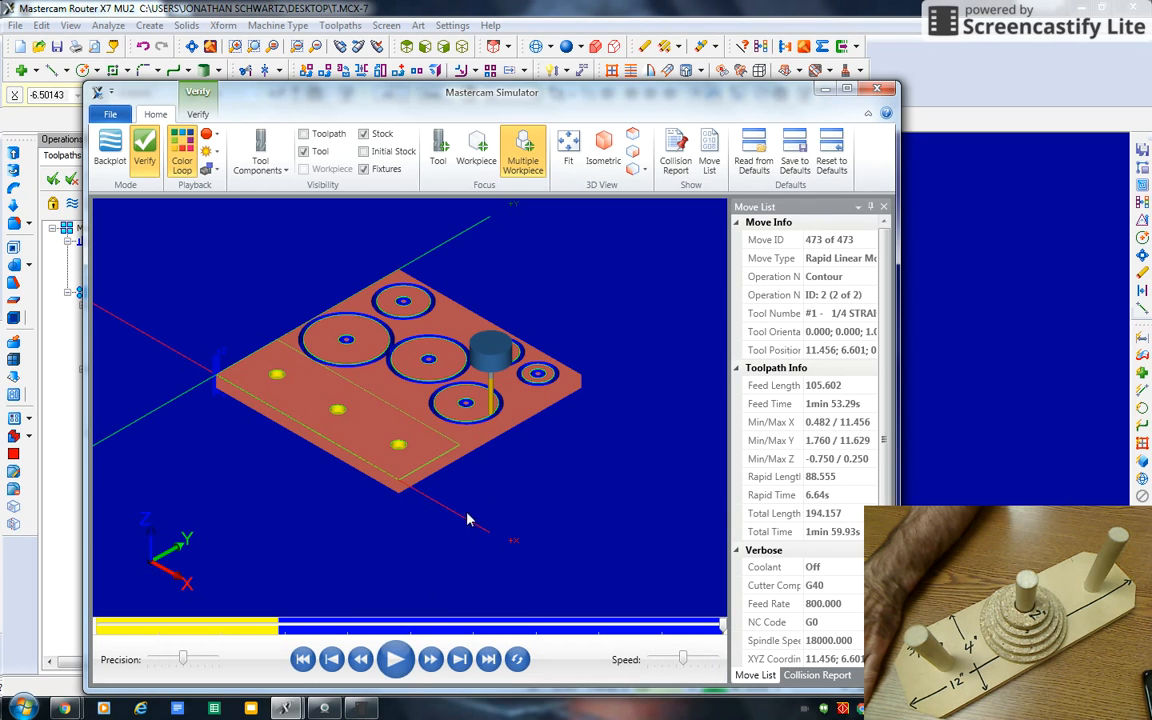
middle_drag(504, 473, 493, 520)
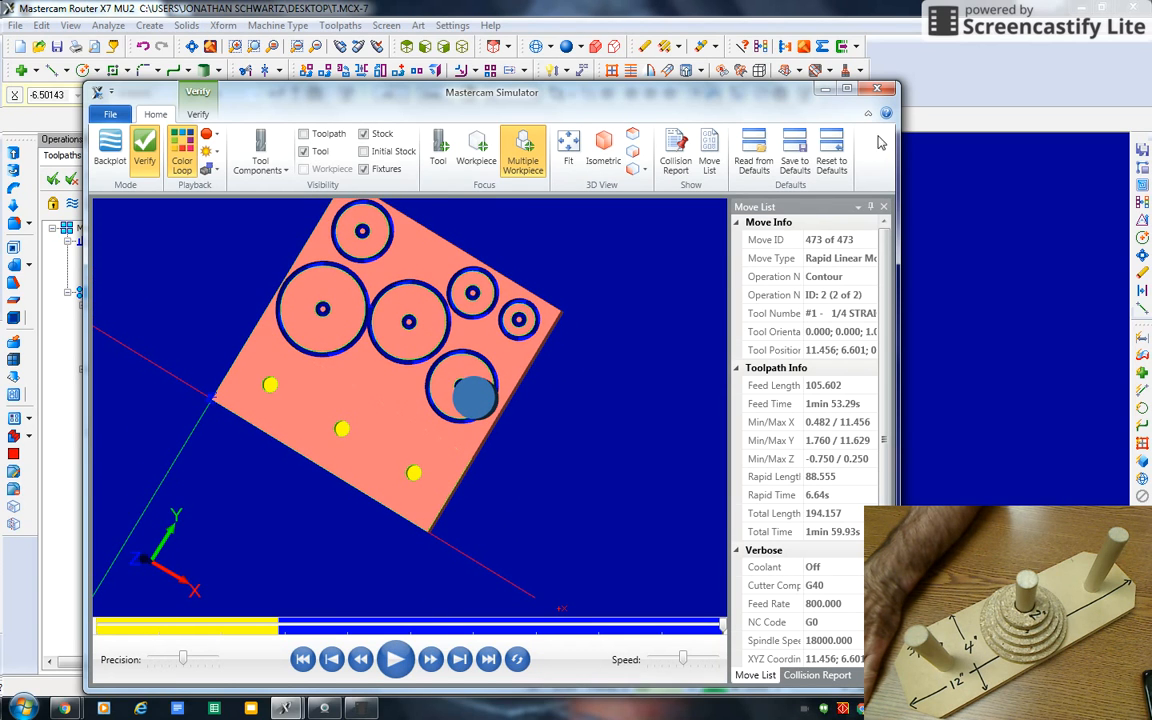
click(877, 89)
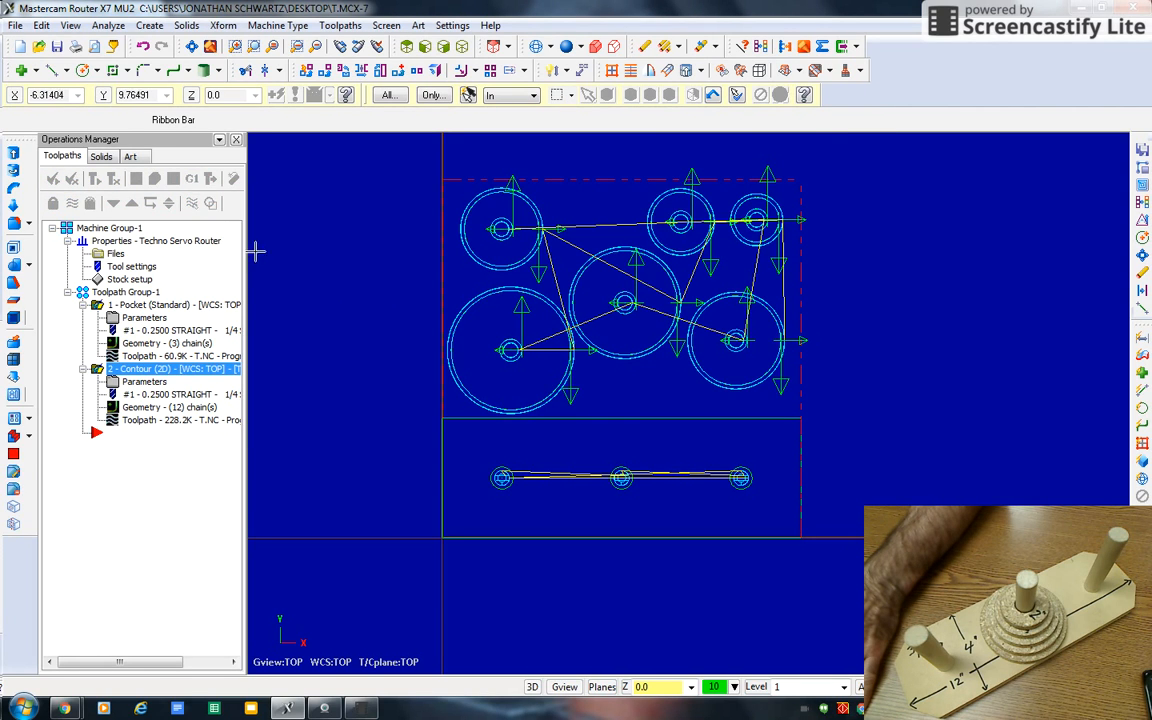
Post-process the operations to an NC file named T on the Desktop.
click(192, 178)
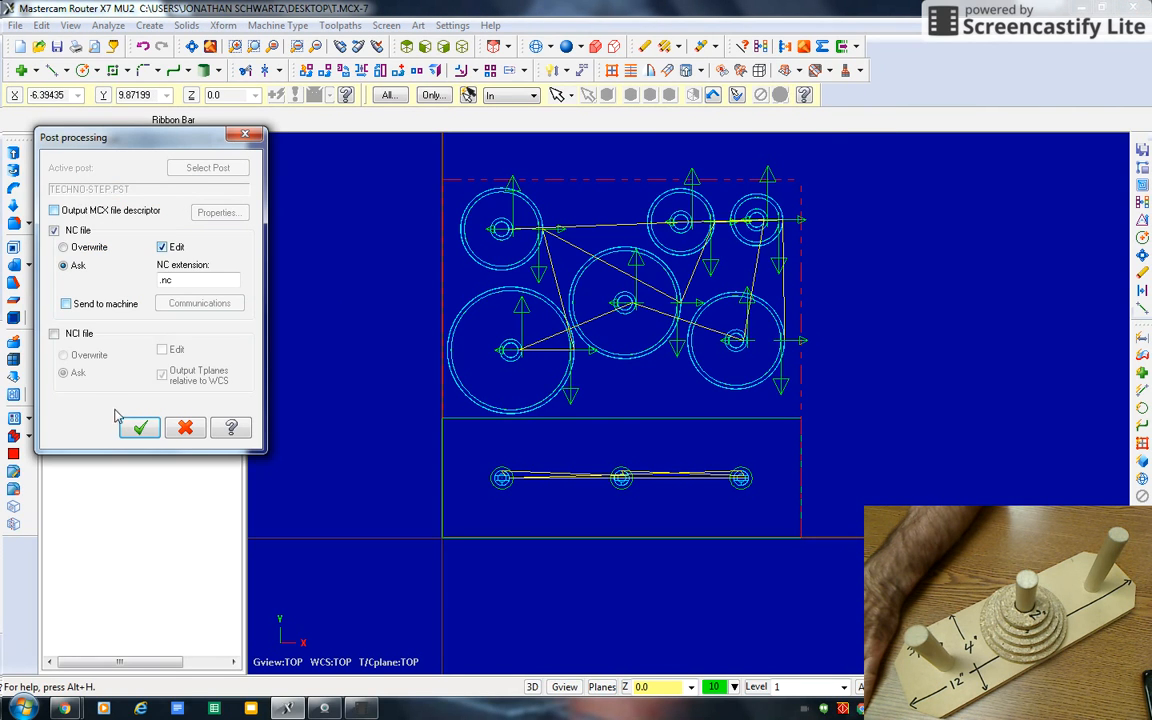
click(139, 428)
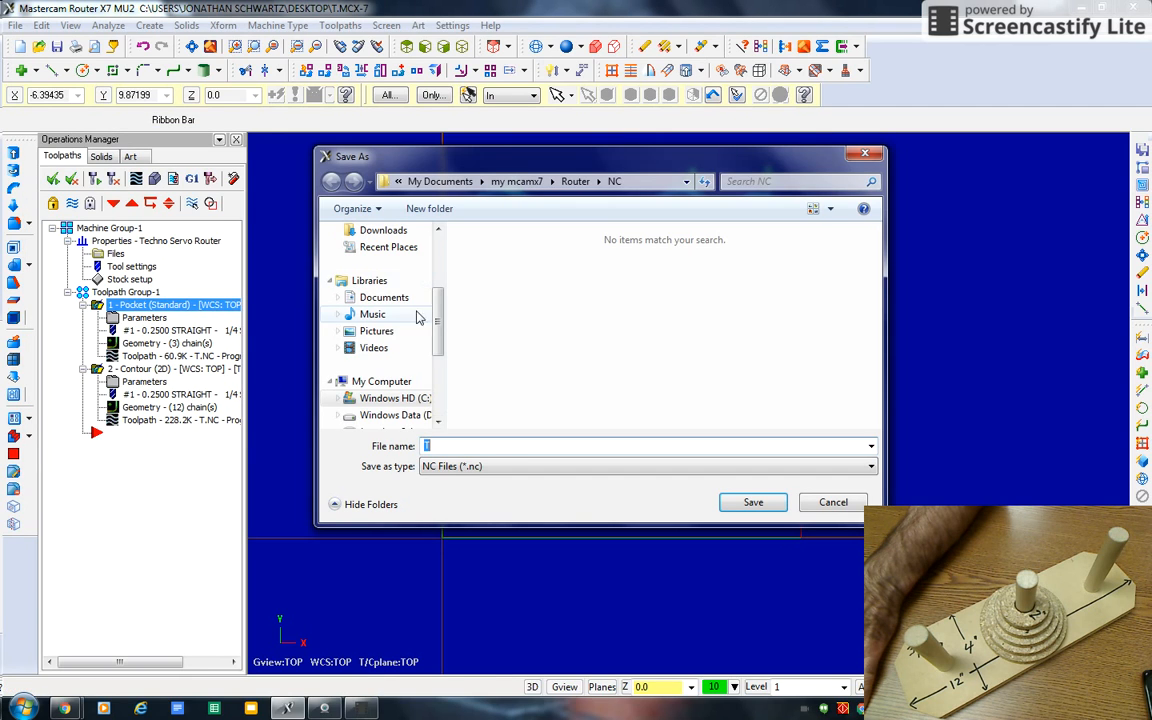
scroll(437, 303, up, 2)
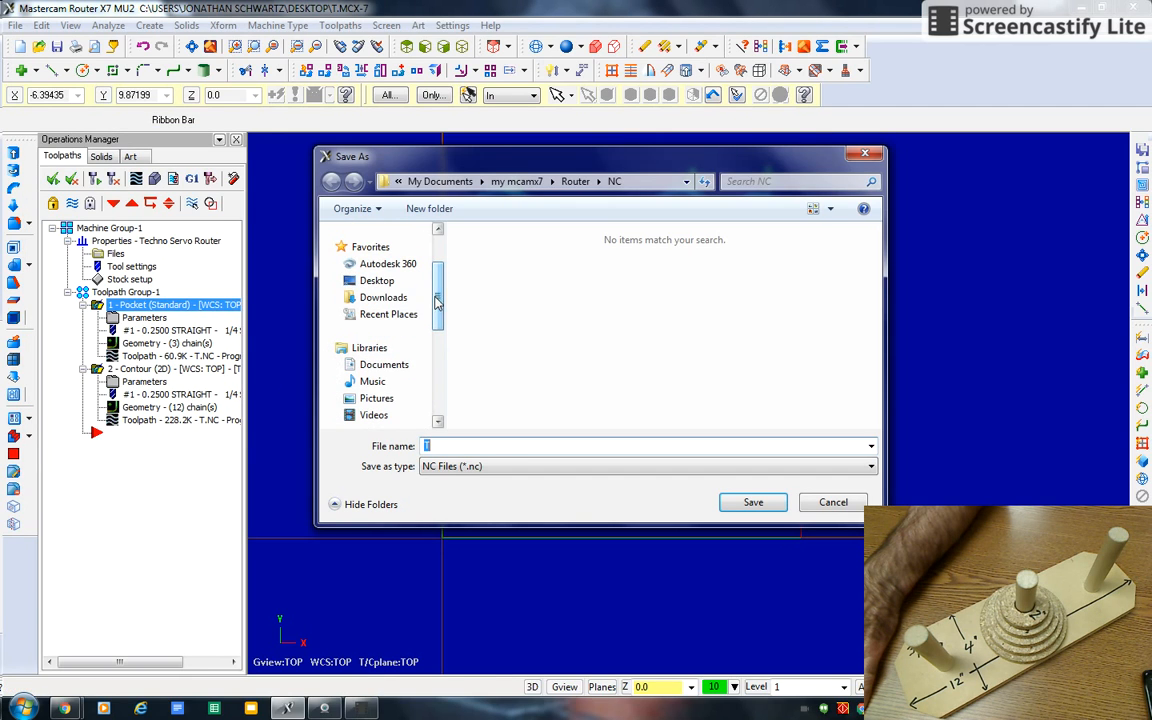
click(377, 281)
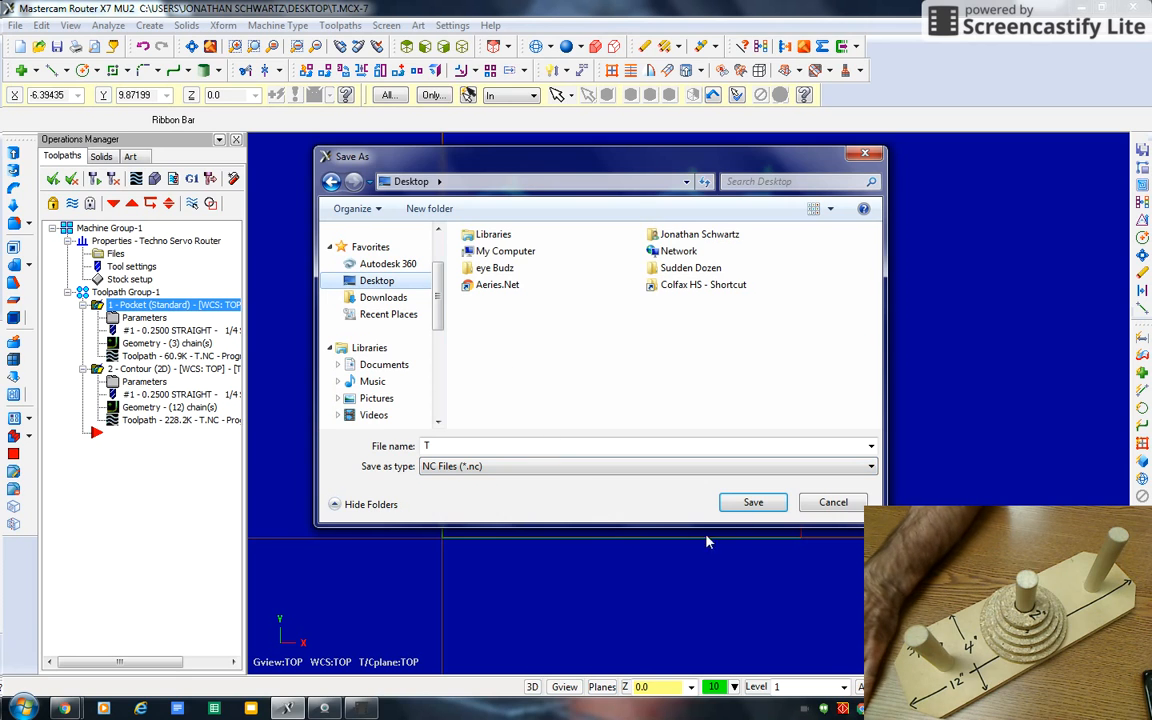
click(752, 503)
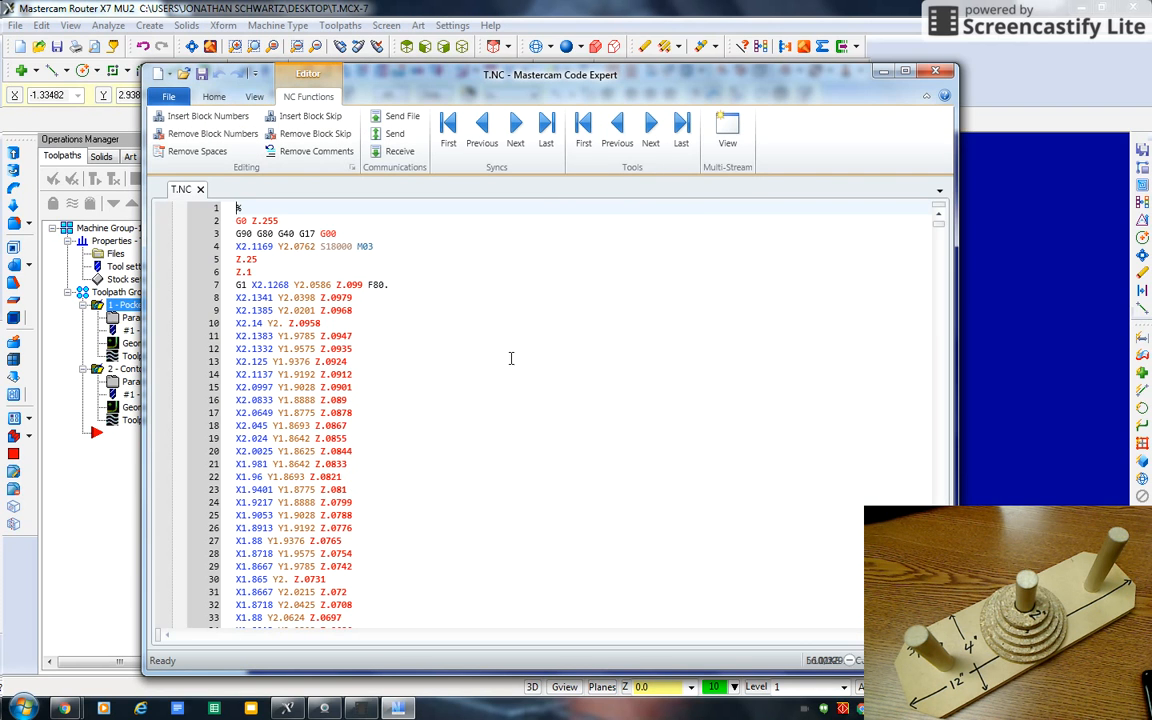
Look through the posted G-code in T.NC and close the code editor.
scroll(510, 358, down, 20)
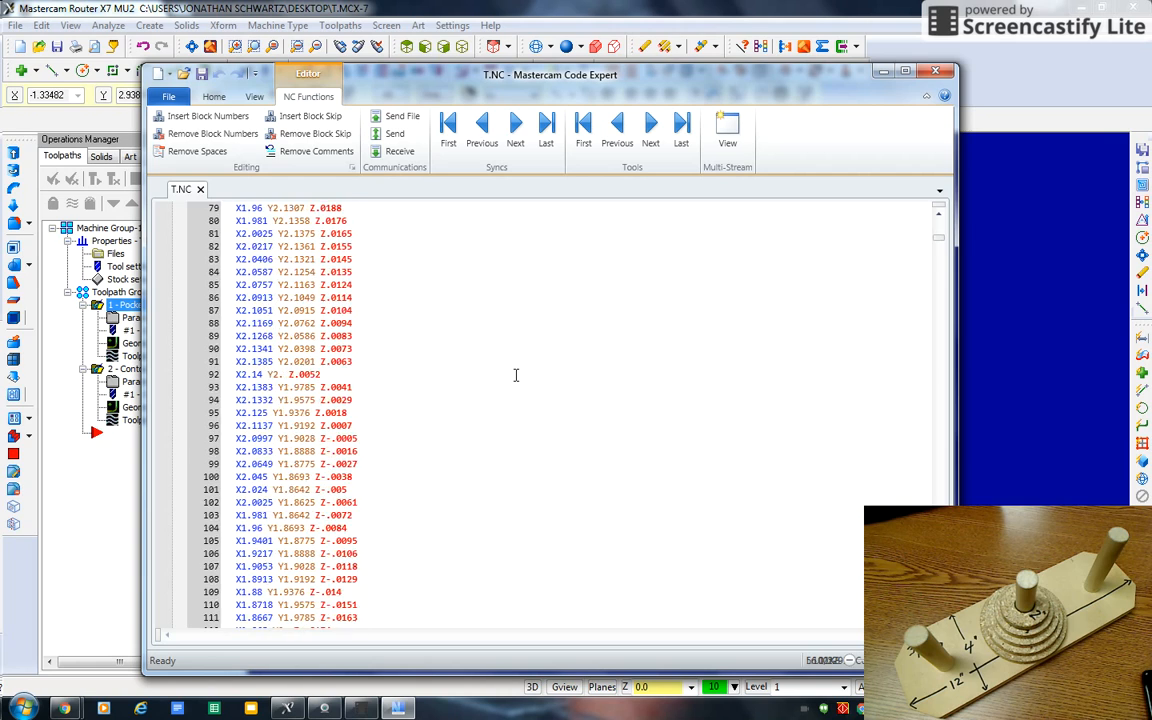
scroll(516, 375, down, 9)
drag(942, 247, 914, 240)
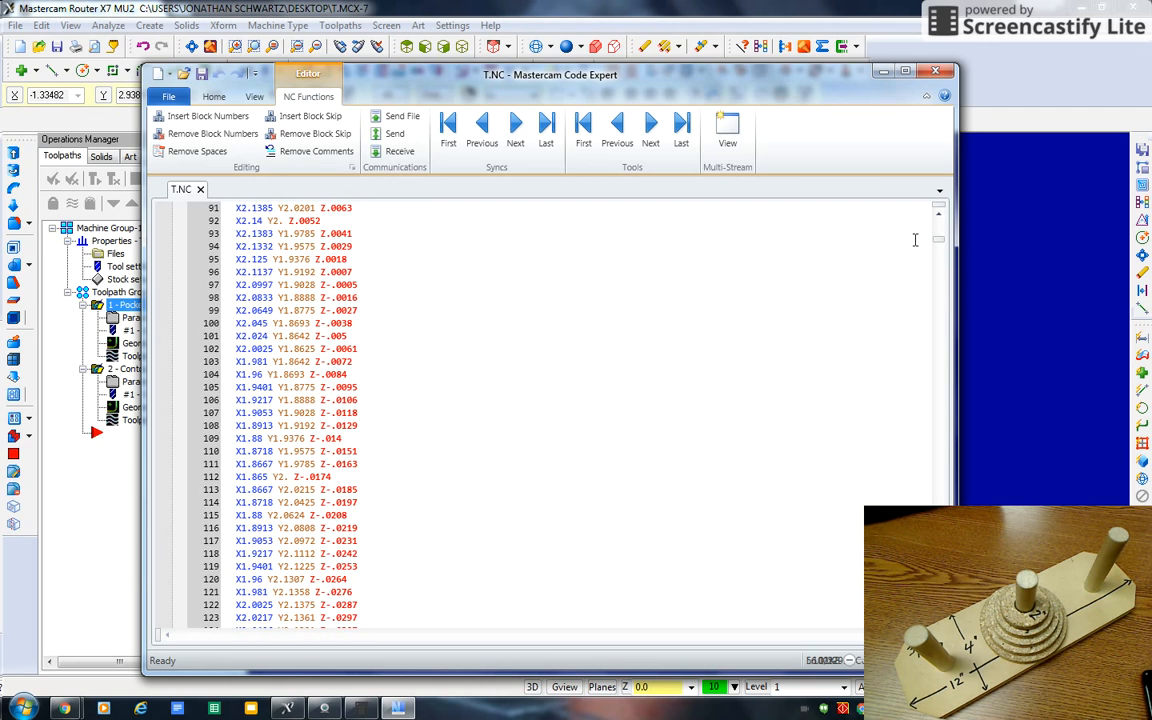
click(936, 72)
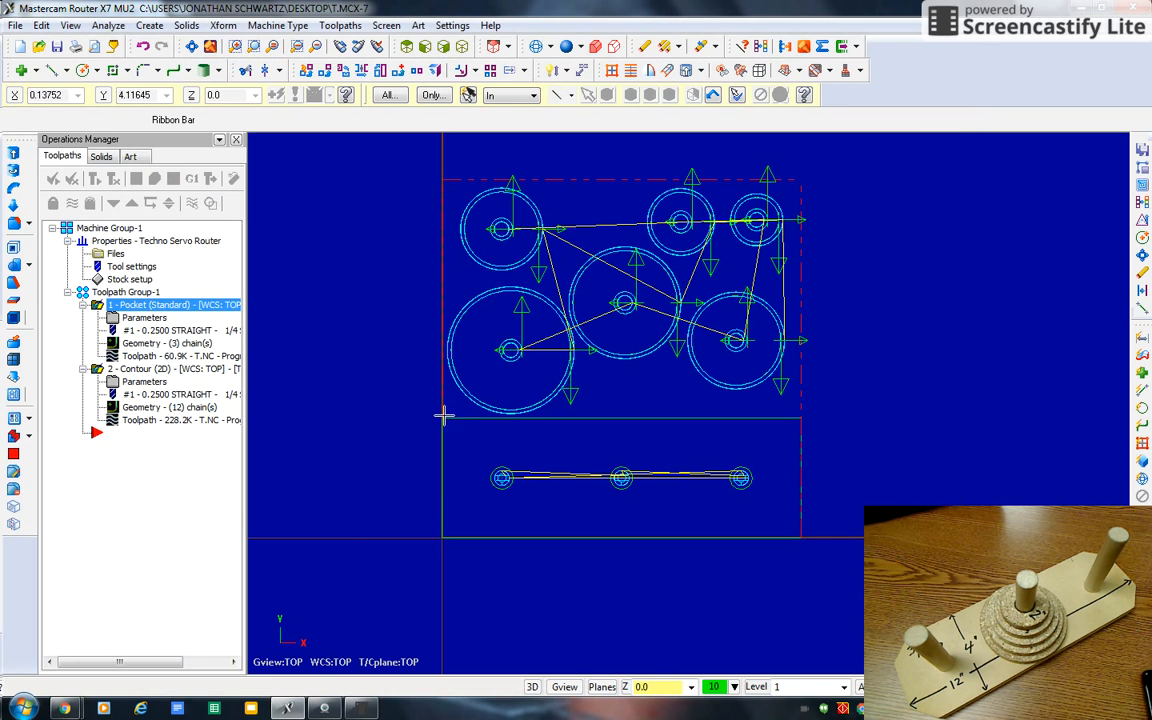